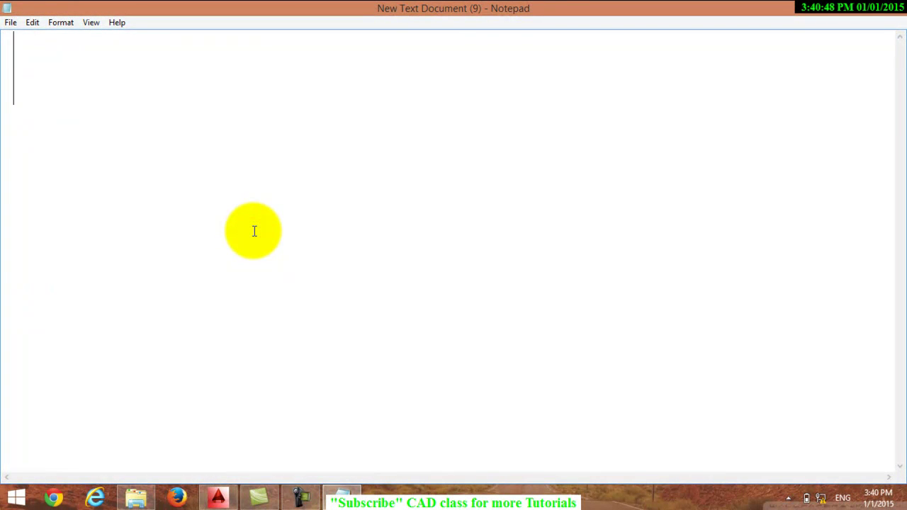
# Type the note 'design 3D tube line using sweep command' in Notepad, fixing the typo.
pyautogui.write('desi')
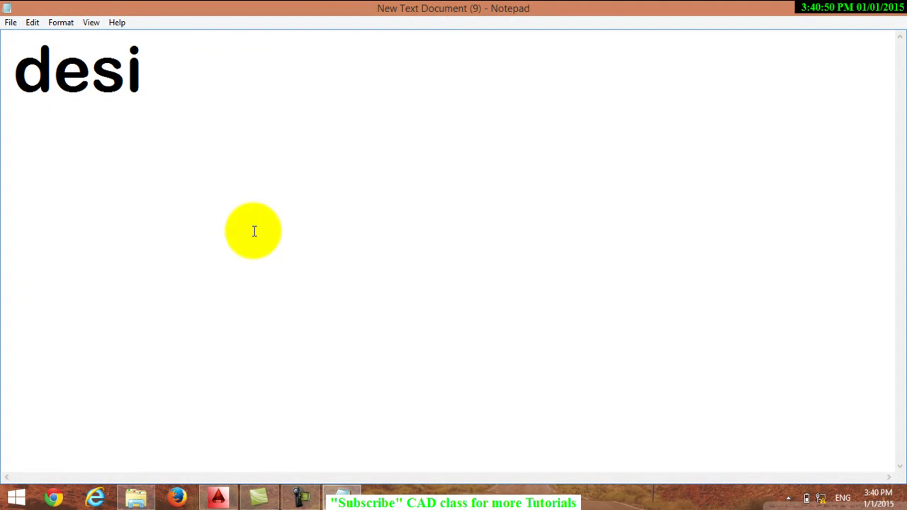
pyautogui.write('gn 3')
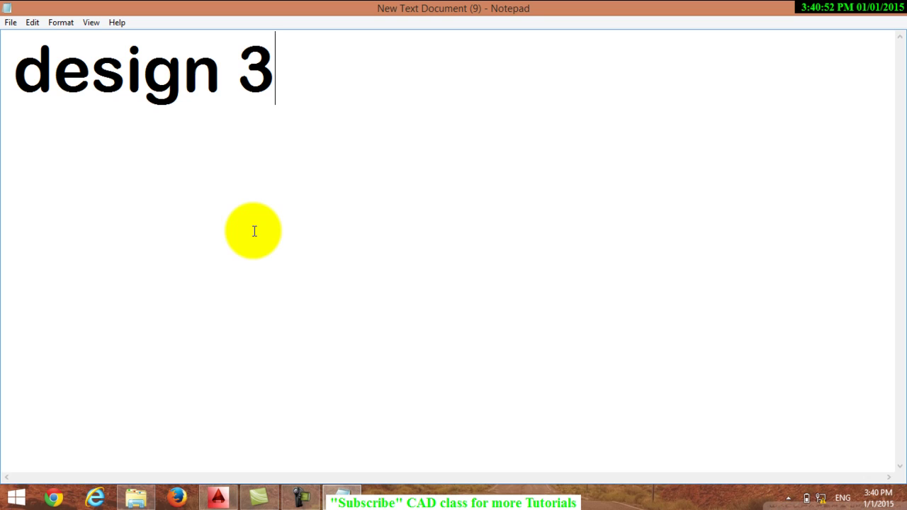
pyautogui.write('D t')
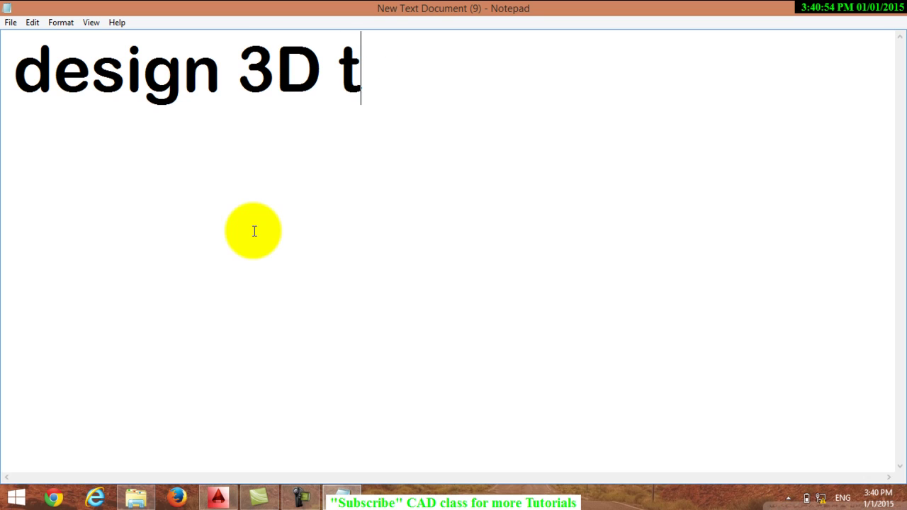
pyautogui.write('ube')
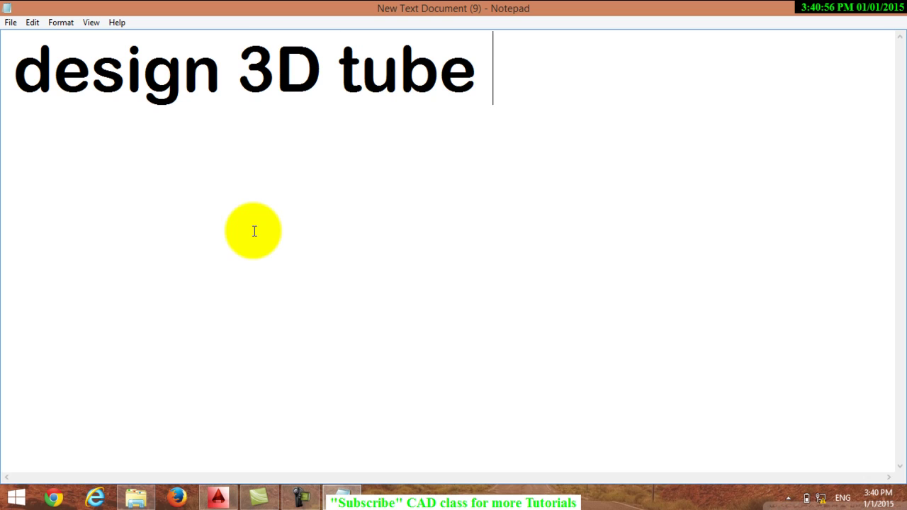
pyautogui.write(' li')
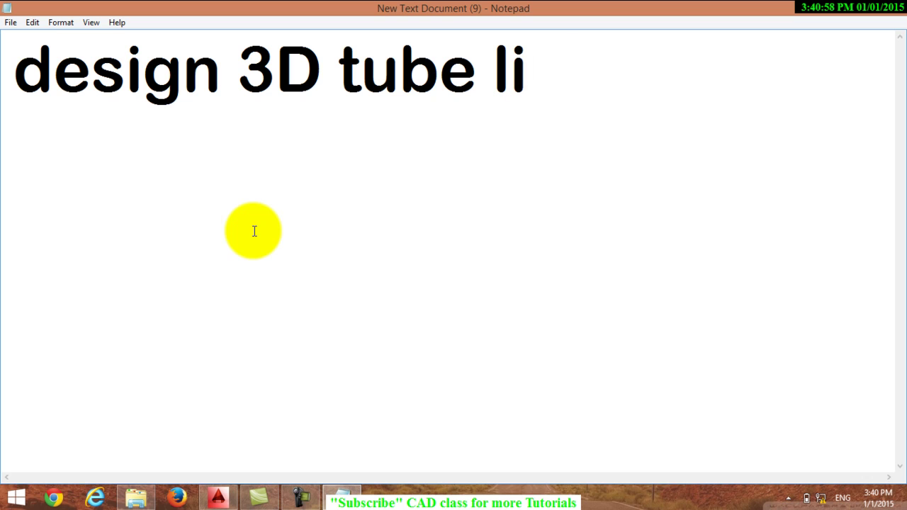
pyautogui.write('ne uso')
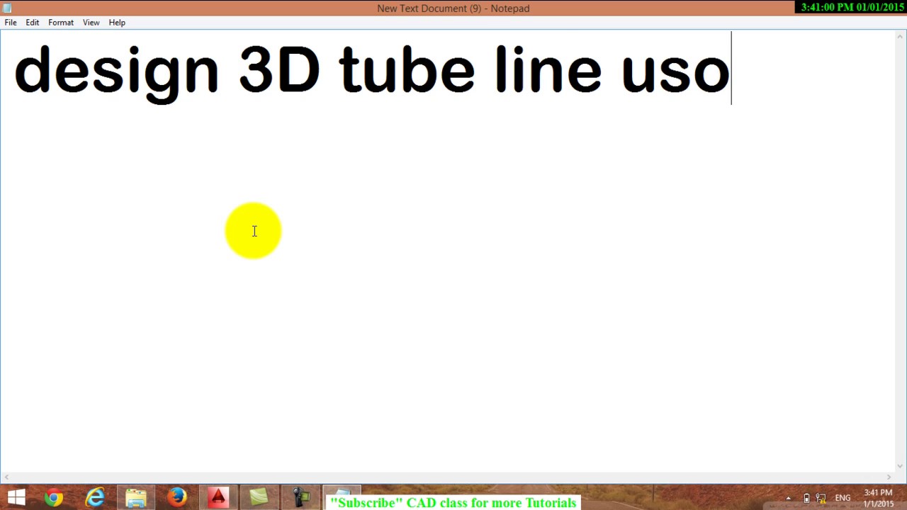
pyautogui.press('BackSpace')
pyautogui.write('ing ')
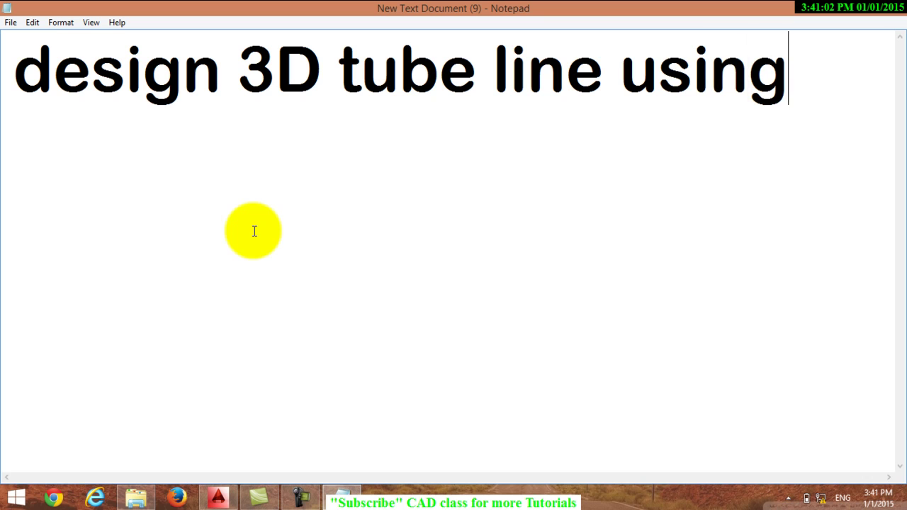
pyautogui.write('sw')
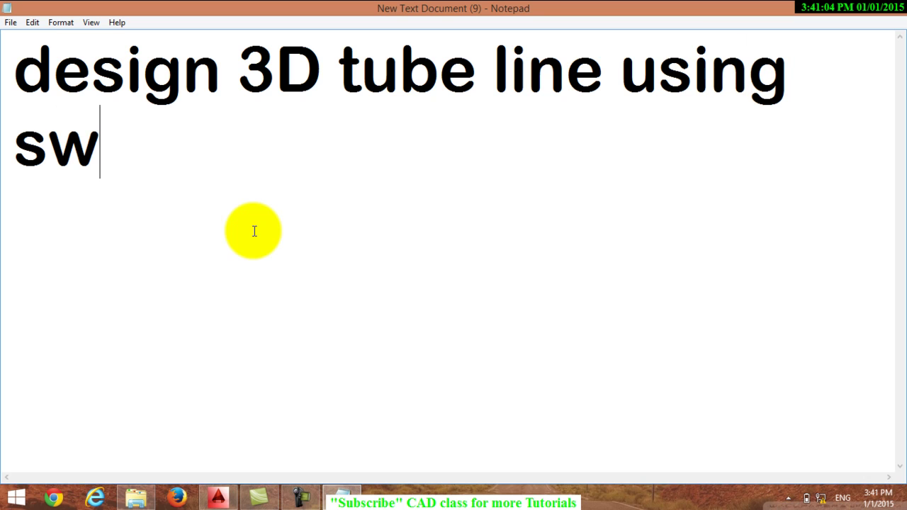
pyautogui.write('eep co')
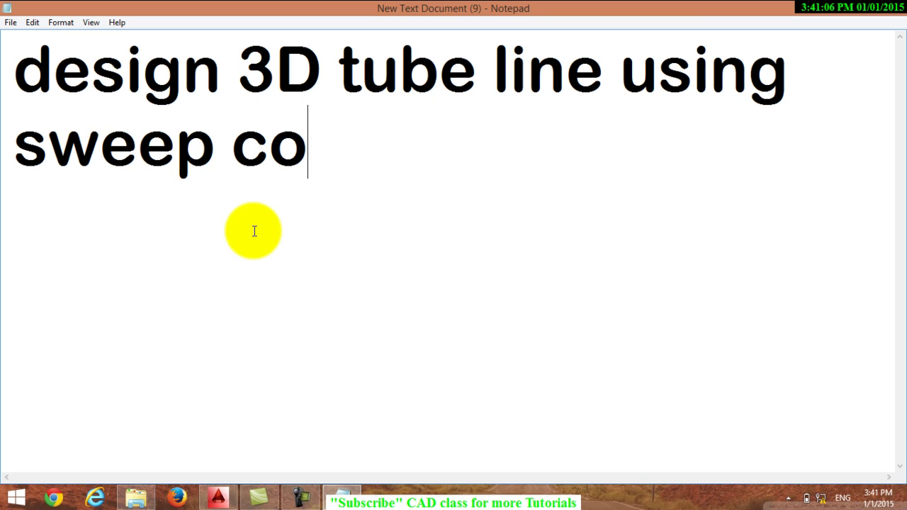
pyautogui.write('mmand')
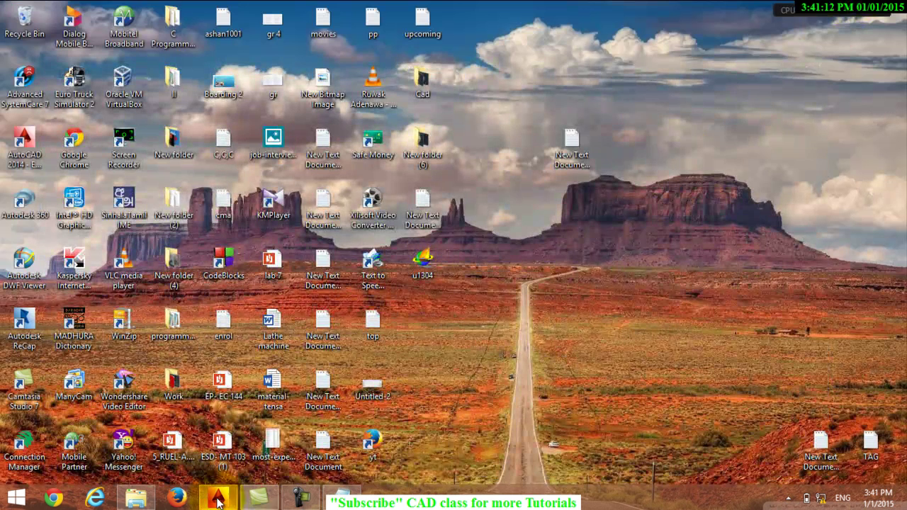
# Bring up the AutoCAD drawing, then return to Notepad and start overwriting the old note with 'select'.
pyautogui.click(217, 498)
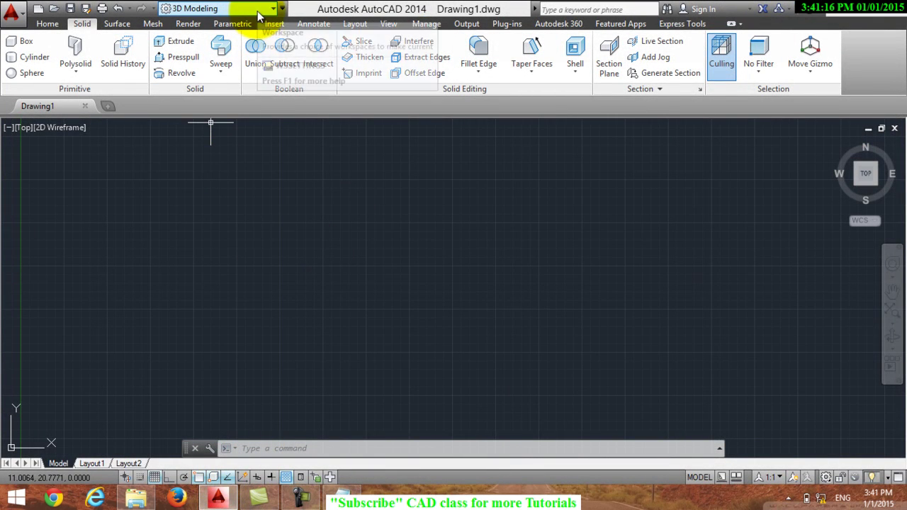
pyautogui.click(342, 498)
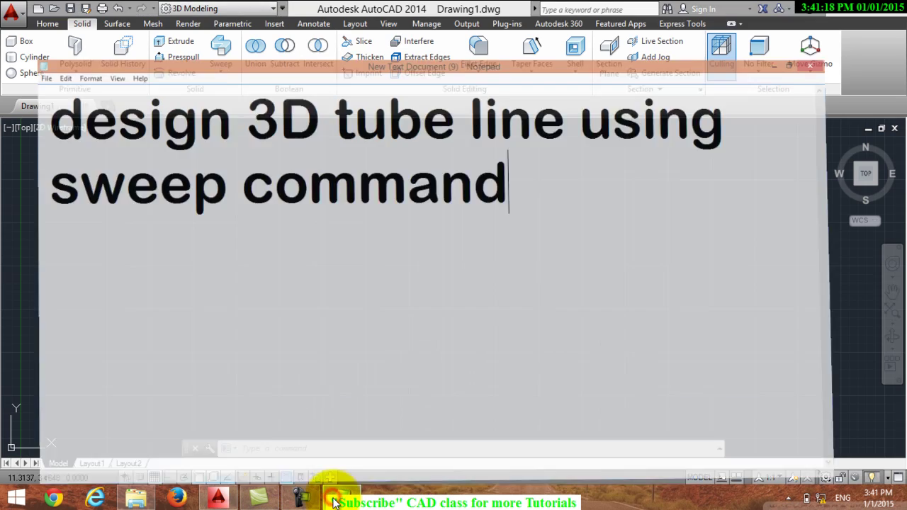
pyautogui.moveTo(564, 146)
pyautogui.mouseDown()
pyautogui.moveTo(415, 142)
pyautogui.moveTo(534, 142)
pyautogui.moveTo(2, 82)
pyautogui.mouseUp()
pyautogui.write('se')
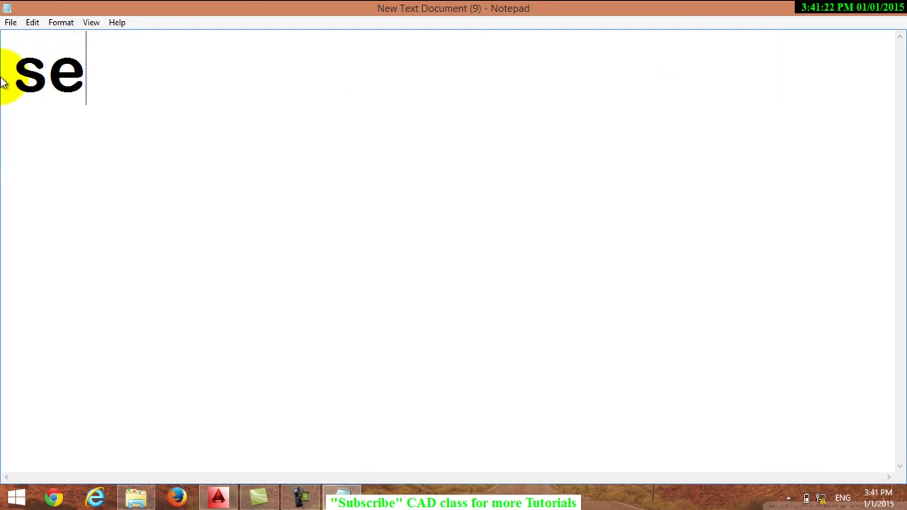
pyautogui.write('lect2')
# Correct the note to read 'select 3d modelling' and minimize Notepad.
pyautogui.press('BackSpace')
pyautogui.write('3')
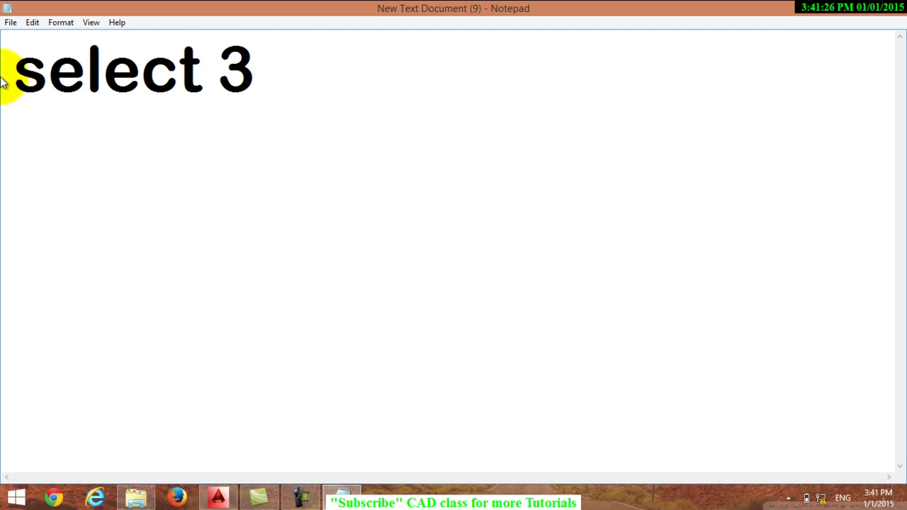
pyautogui.write('d mod')
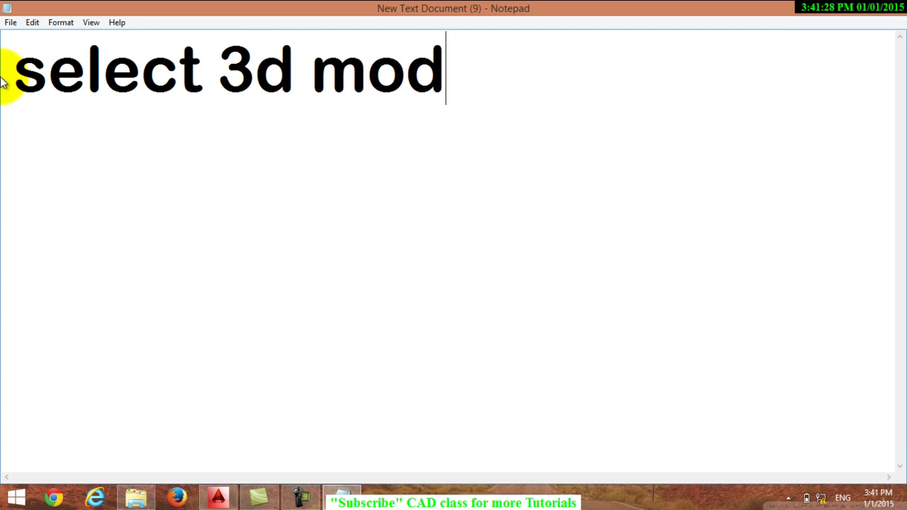
pyautogui.write('elling')
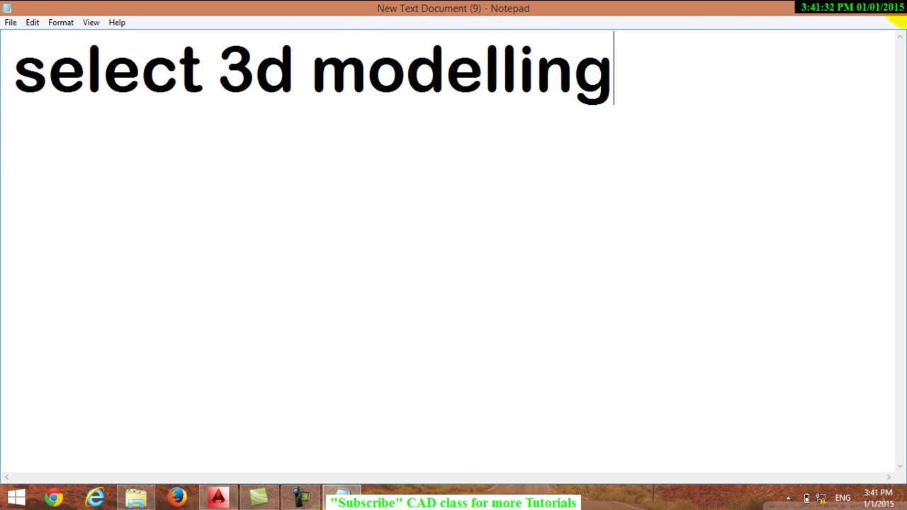
pyautogui.click(849, 7)
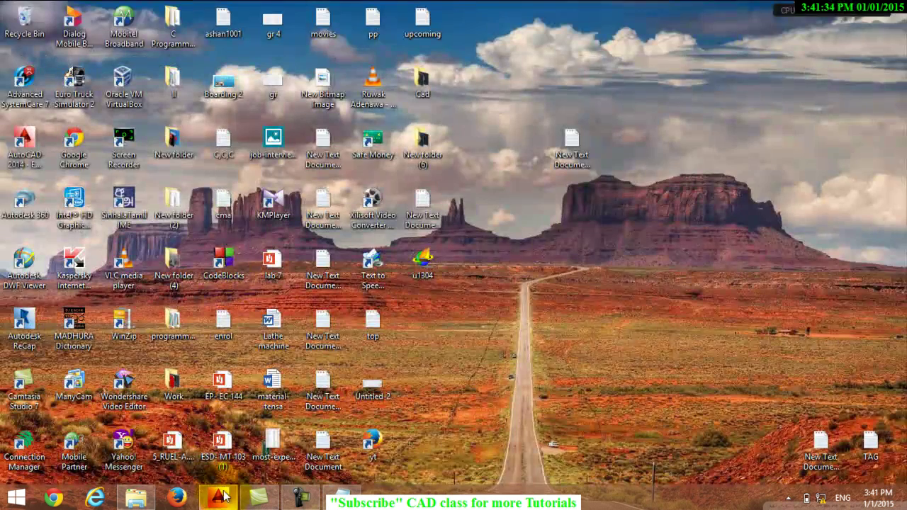
# Show AutoCAD's Home ribbon tab, then start a new line below the first line in Notepad.
pyautogui.click(213, 498)
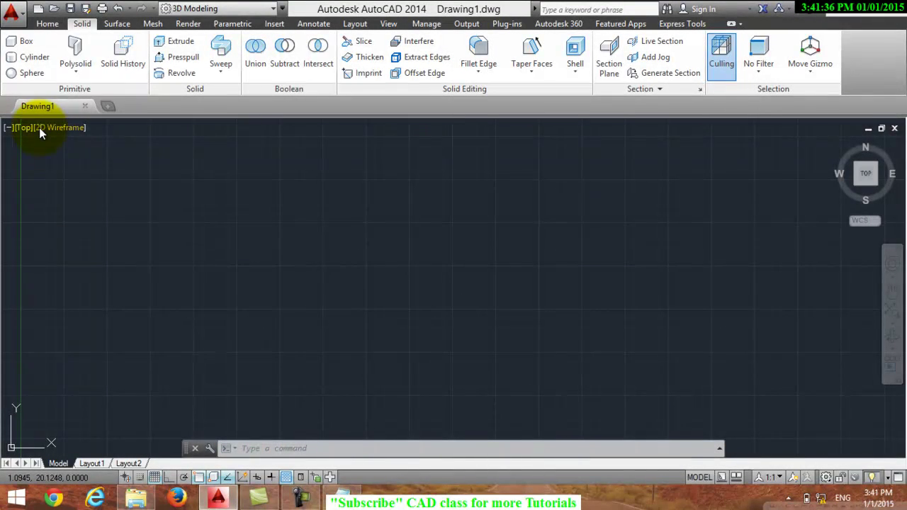
pyautogui.click(49, 25)
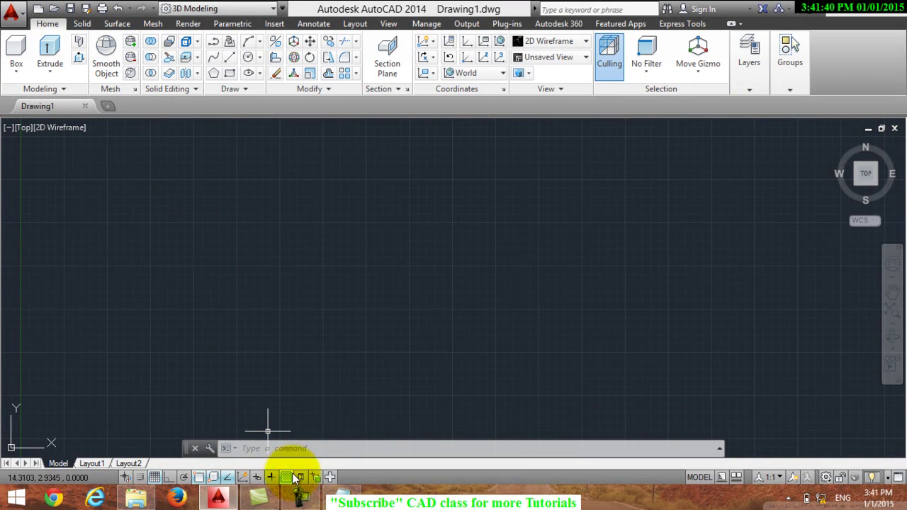
pyautogui.click(337, 500)
pyautogui.click(698, 102)
pyautogui.press('Return')
# Add 'now' and 'home> polyline' to the note, separated by a blank line.
pyautogui.write('no')
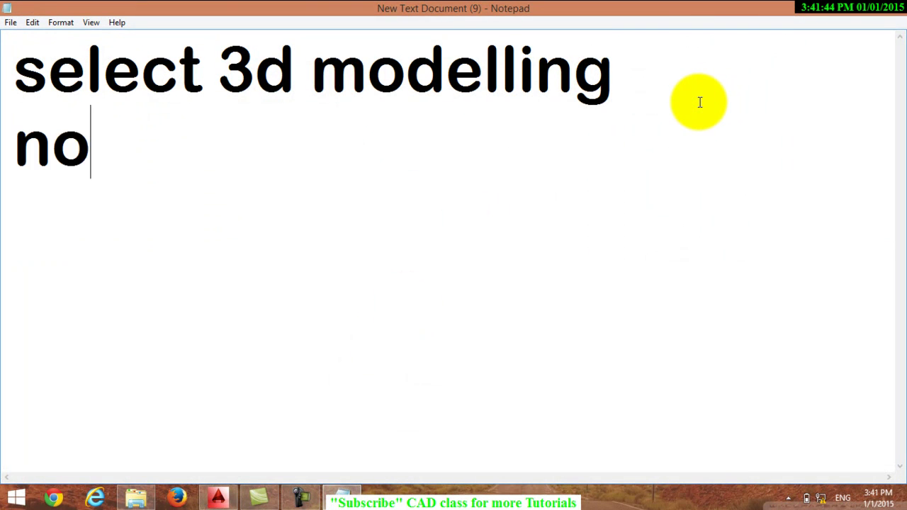
pyautogui.write('w')
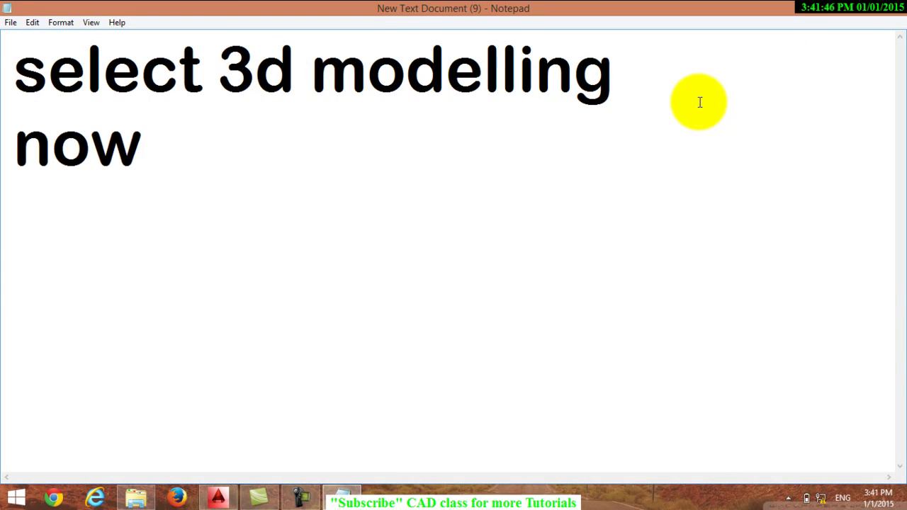
pyautogui.press('Return')
pyautogui.press('Return')
pyautogui.write('home')
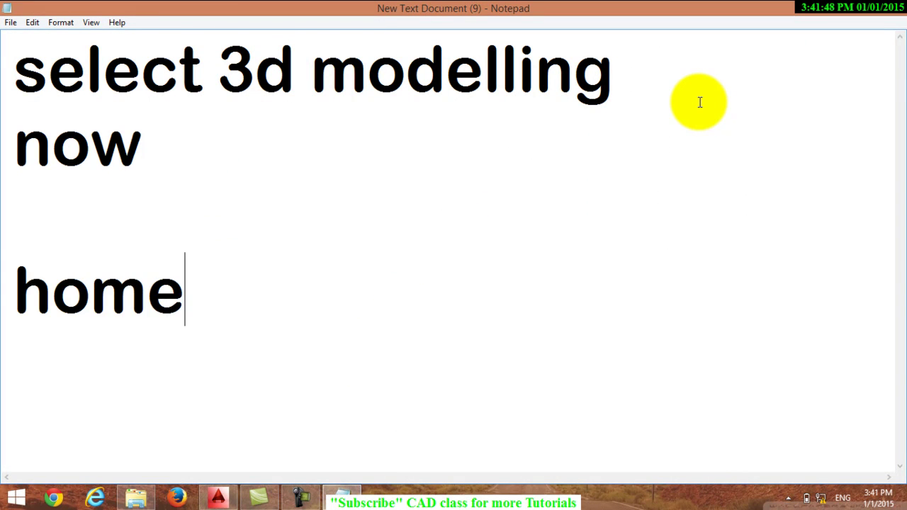
pyautogui.write('> p')
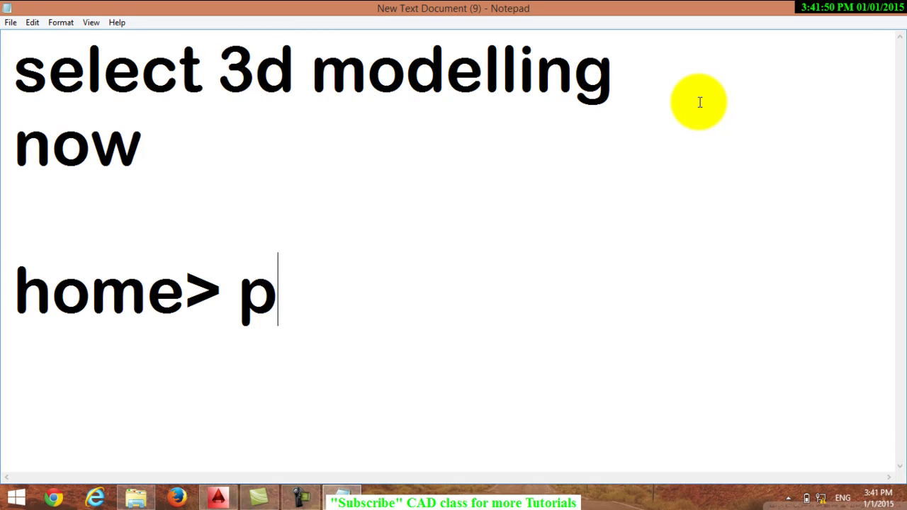
pyautogui.write('olyli')
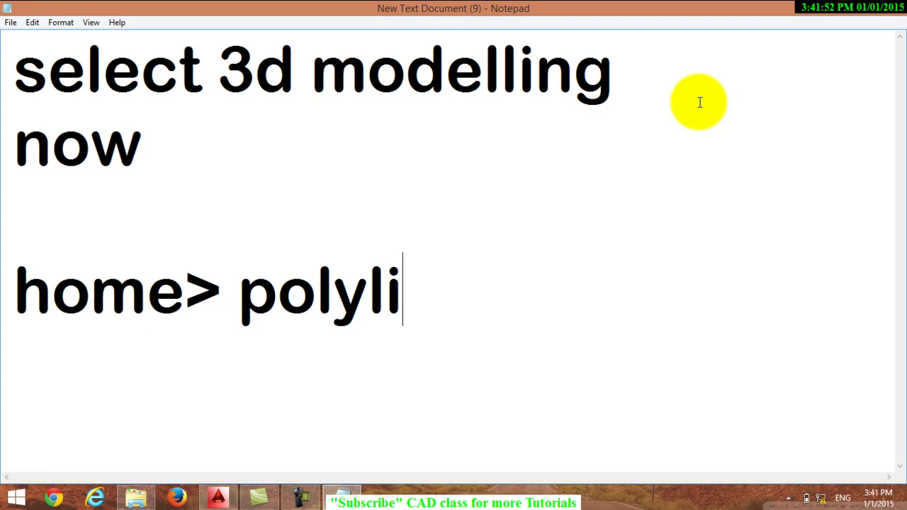
pyautogui.write('ne')
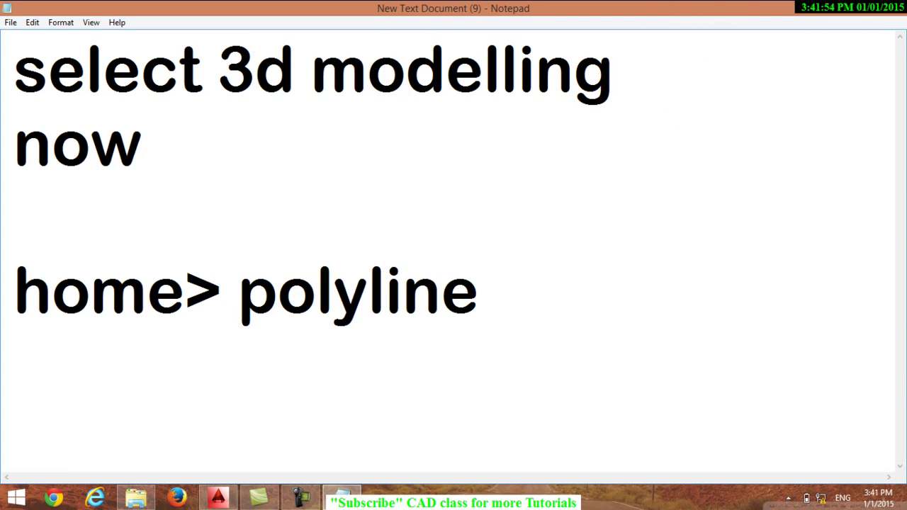
# In AutoCAD, collapse the ribbon panels and launch Polyline from the Home tab's Draw panel.
pyautogui.click(844, 7)
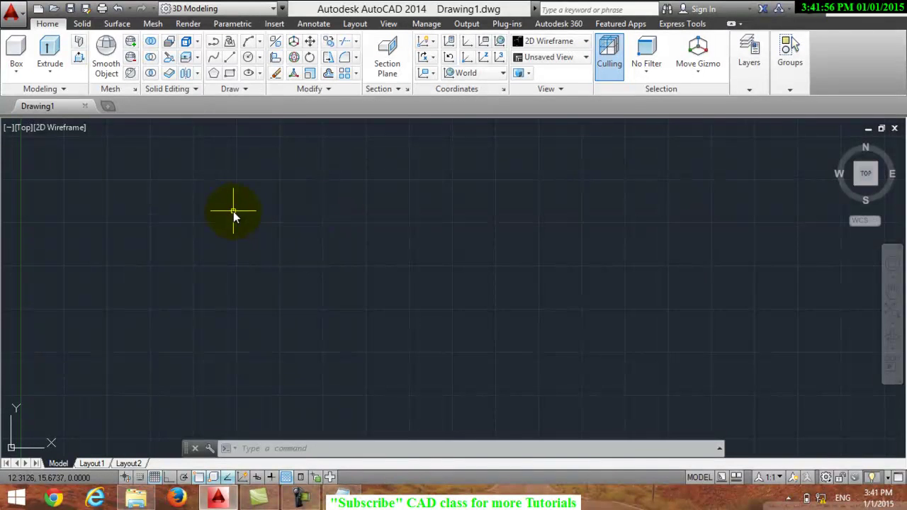
pyautogui.doubleClick(48, 25)
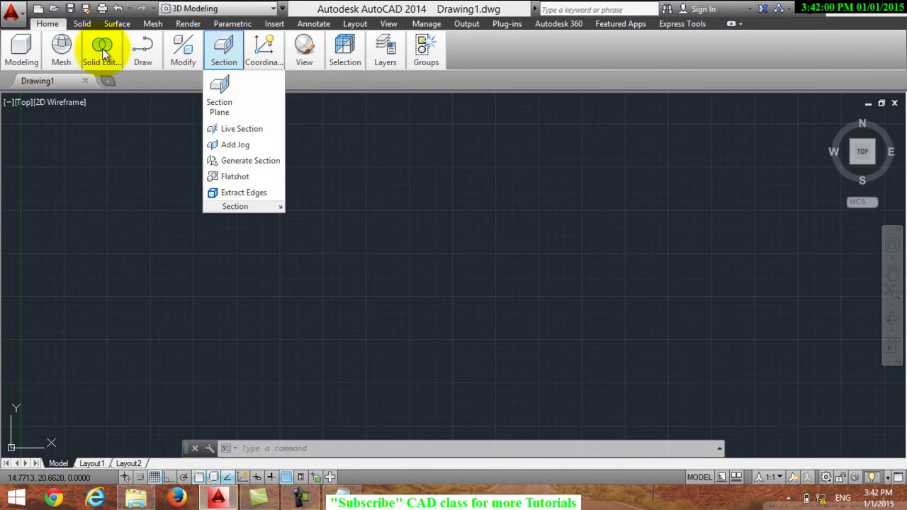
pyautogui.moveTo(143, 51)
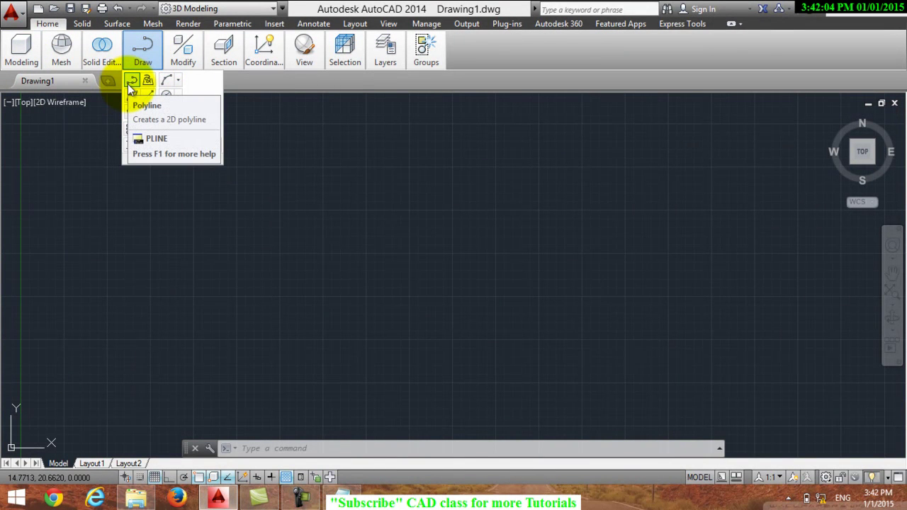
pyautogui.click(128, 84)
pyautogui.click(127, 84)
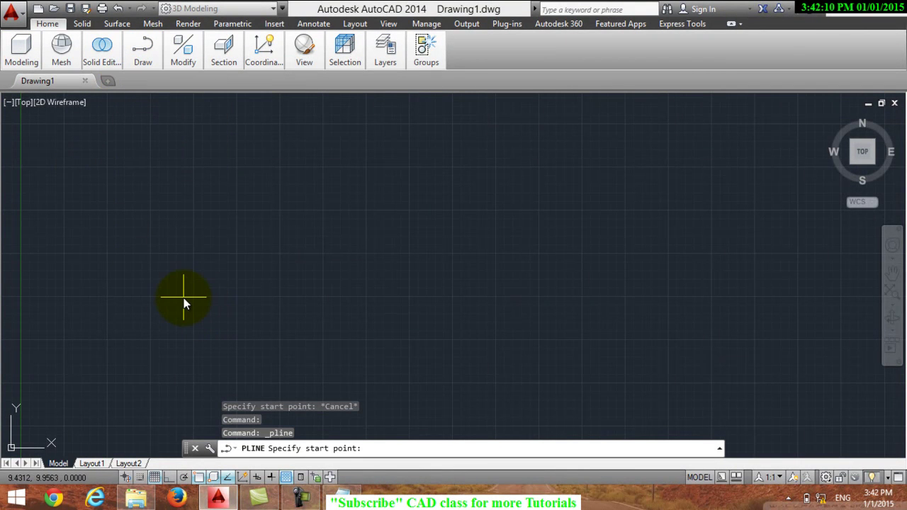
pyautogui.scroll(-3, 207, 294)
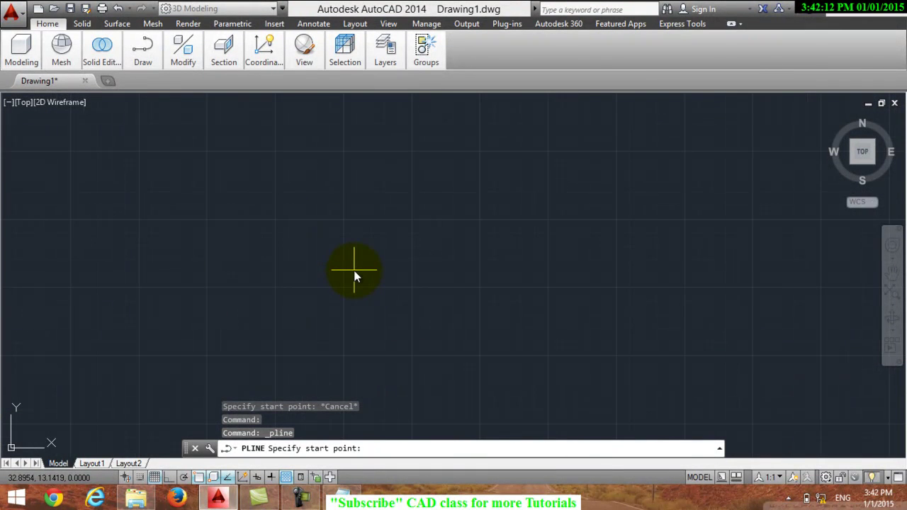
pyautogui.scroll(2, 181, 285)
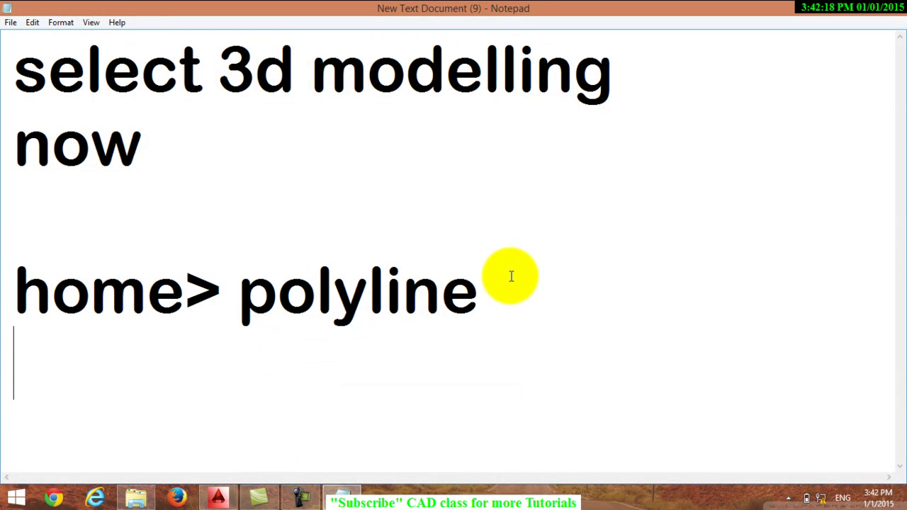
# Add the line 'now draw' to the note and minimize Notepad.
pyautogui.press('Return')
pyautogui.write('no')
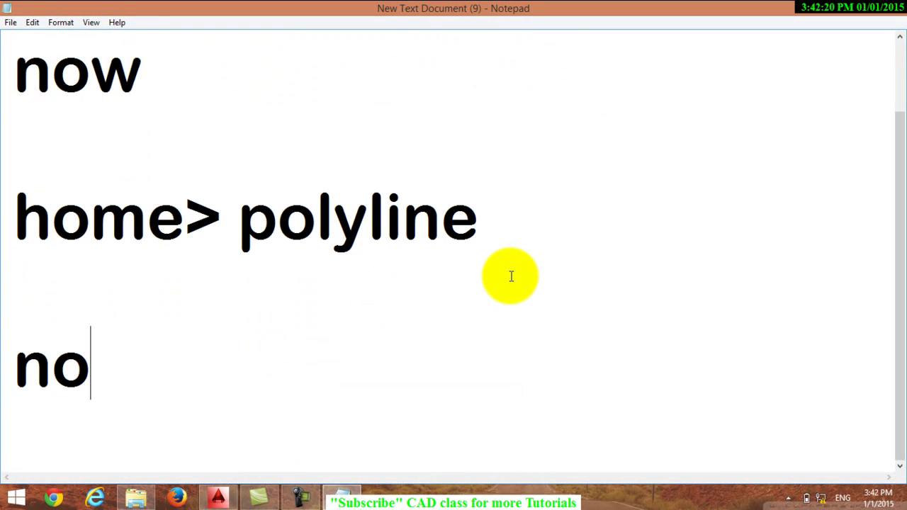
pyautogui.write('wdr')
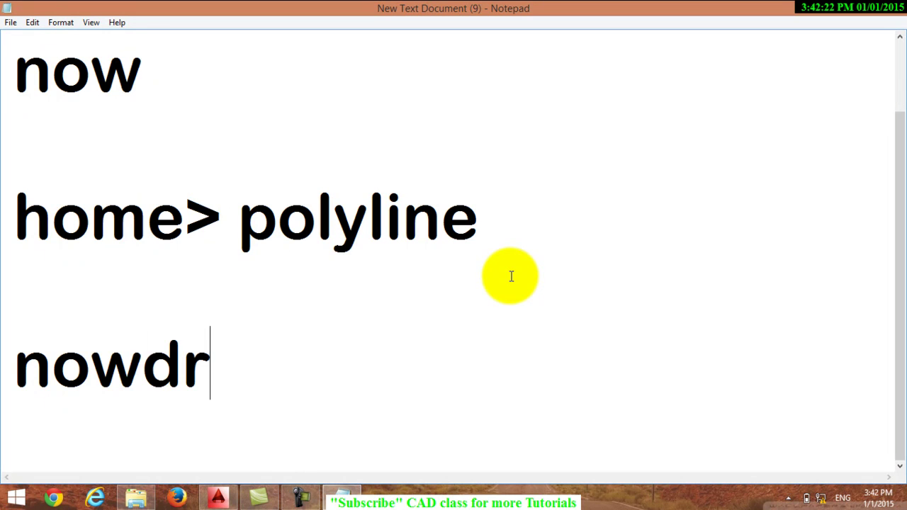
pyautogui.write('aw')
pyautogui.press('Left')
pyautogui.press('Left')
pyautogui.press('Left')
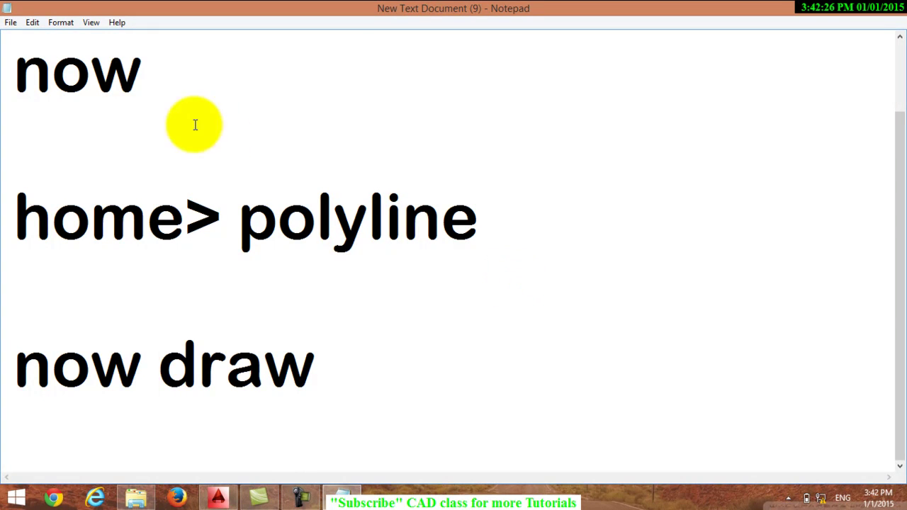
pyautogui.click(854, 7)
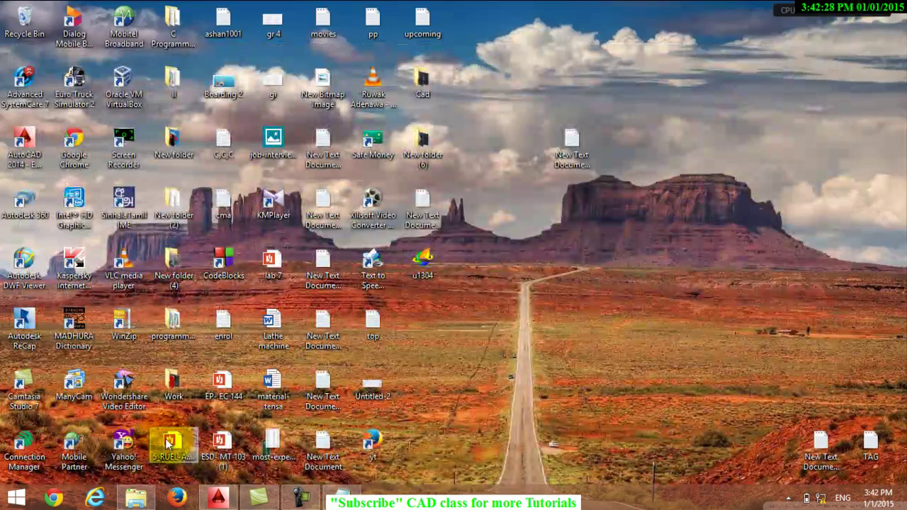
# Pick the polyline's start point just left of the drawing centre, then select all the note text.
pyautogui.click(228, 498)
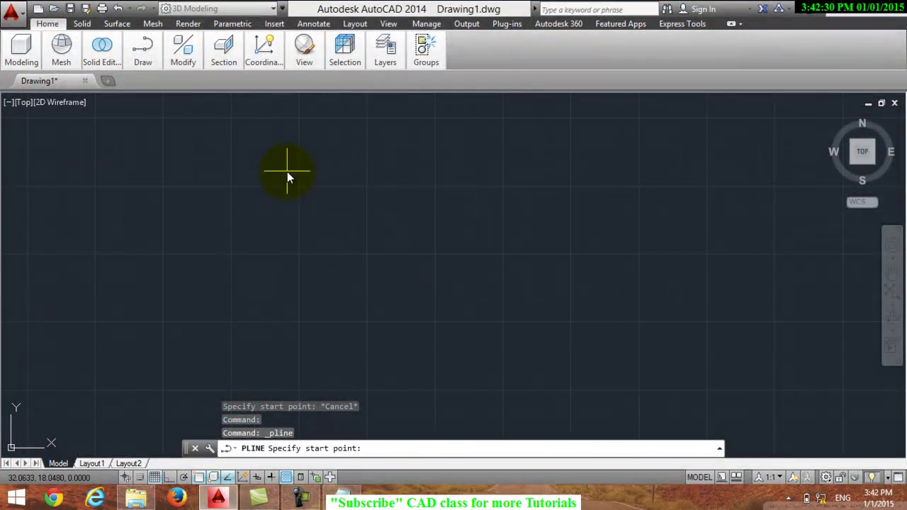
pyautogui.click(235, 250)
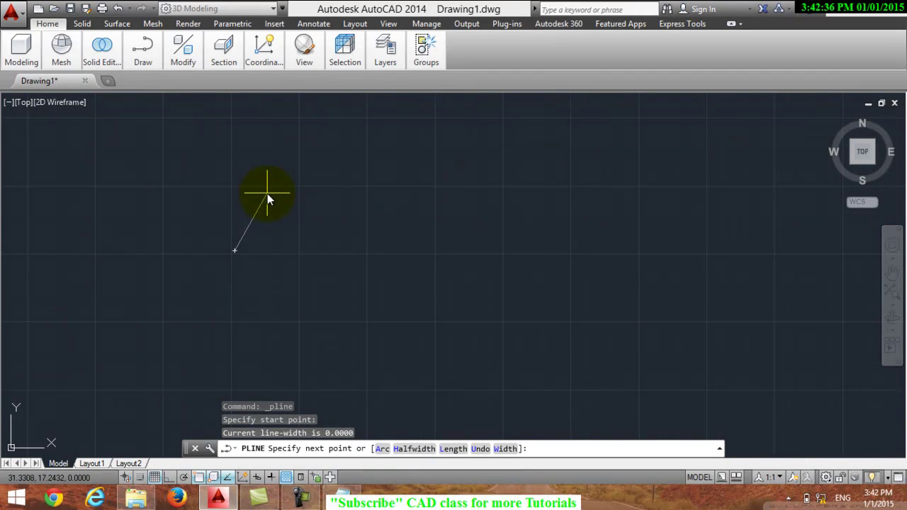
pyautogui.click(339, 496)
pyautogui.moveTo(341, 376)
pyautogui.mouseDown()
pyautogui.moveTo(98, 92)
pyautogui.moveTo(3, 28)
pyautogui.mouseUp()
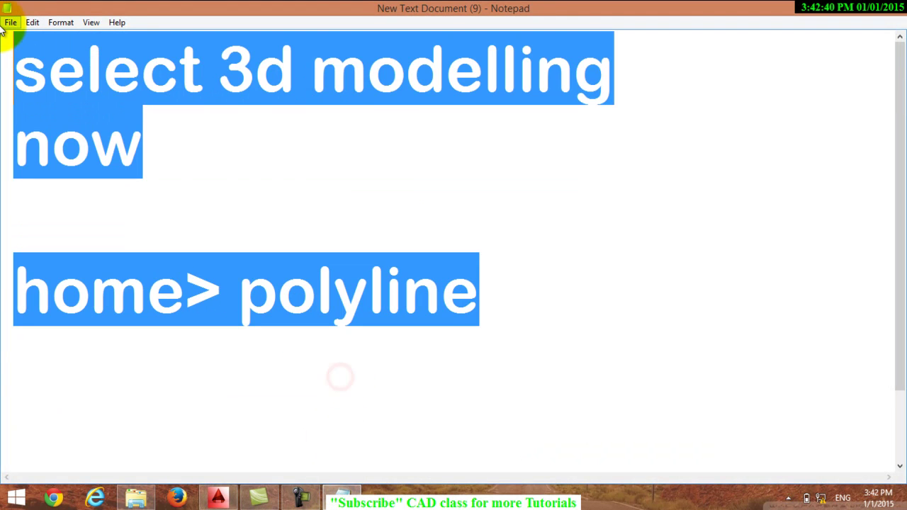
# Overwrite the selected note text with the single line 'right click> arc'.
pyautogui.write('rig')
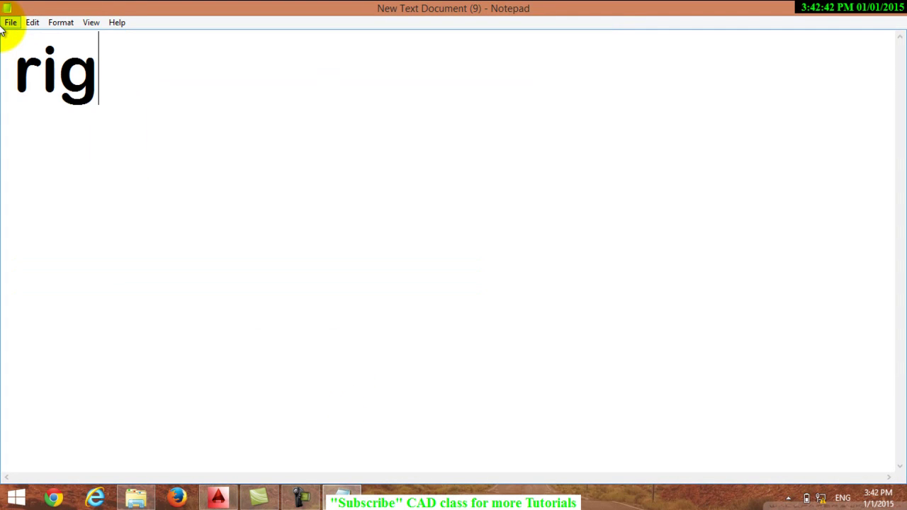
pyautogui.write('ht click')
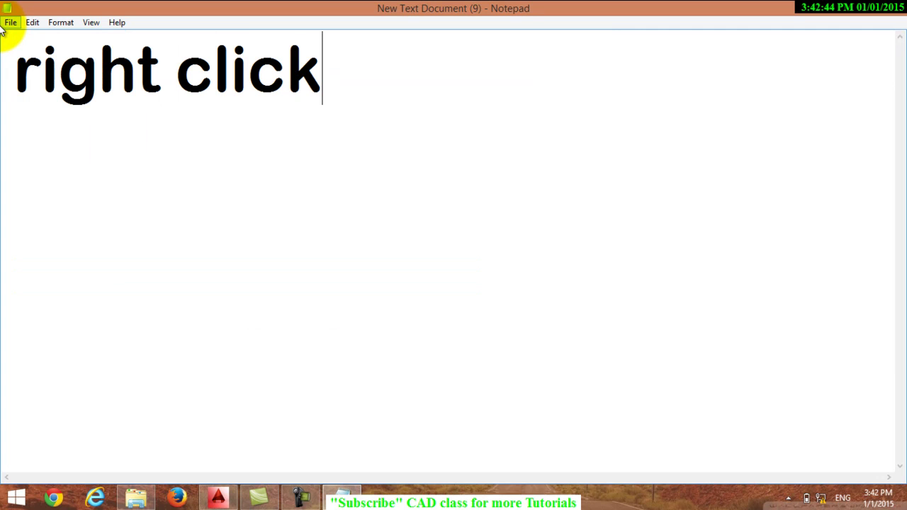
pyautogui.write('> a')
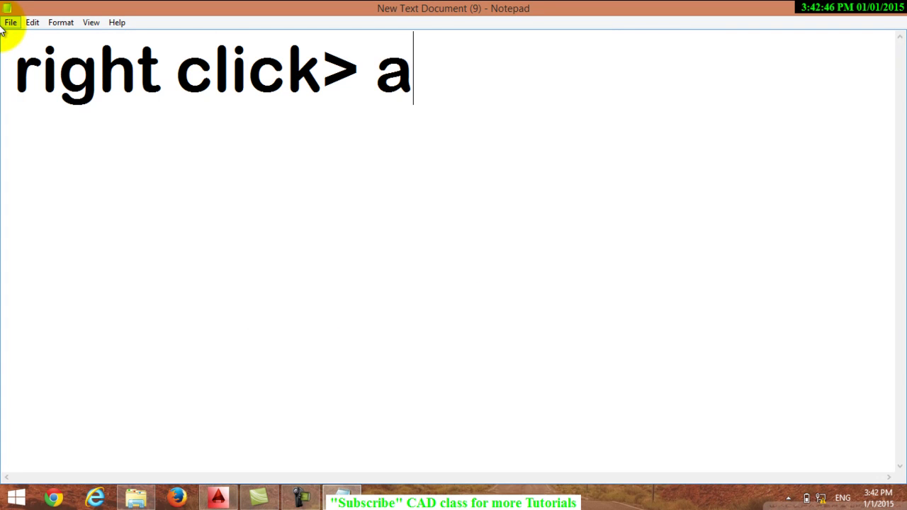
pyautogui.write('rc')
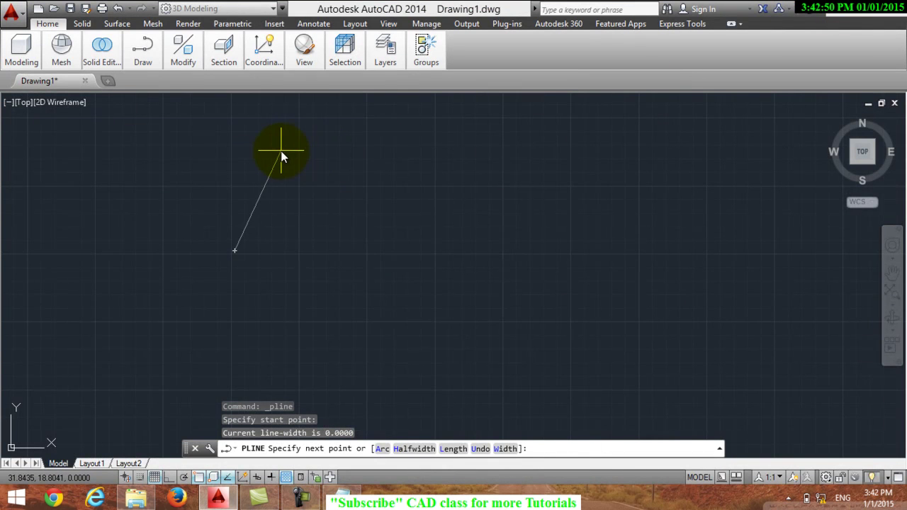
# Switch the polyline to Arc mode from the viewport's right-click menu, then return to Notepad.
pyautogui.rightClick(283, 158)
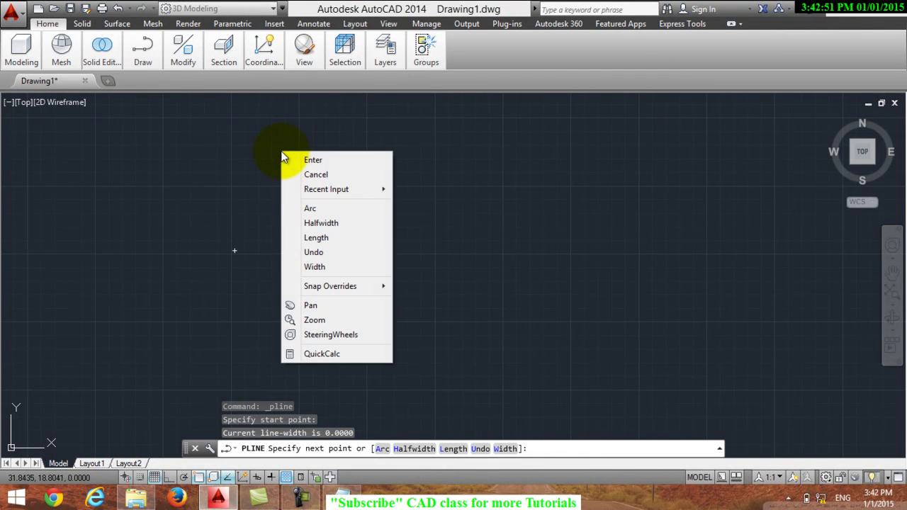
pyautogui.click(325, 211)
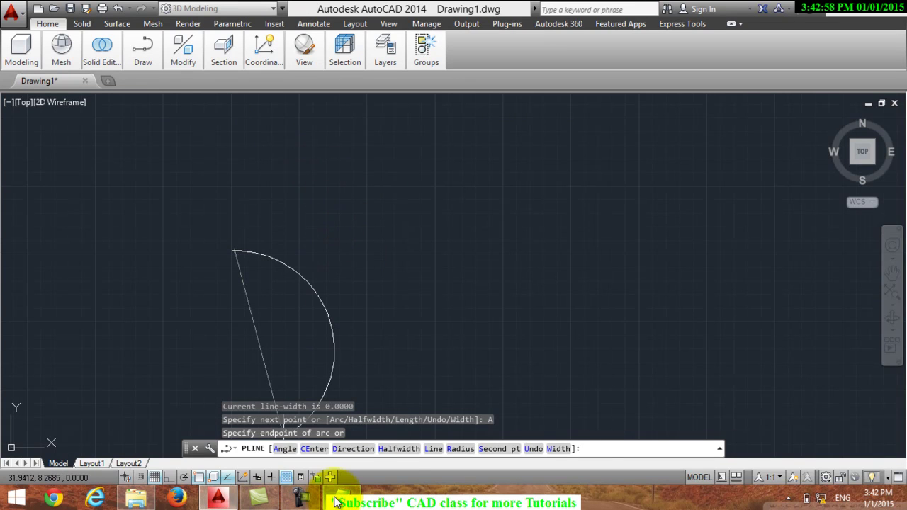
pyautogui.moveTo(342, 497)
pyautogui.click(334, 469)
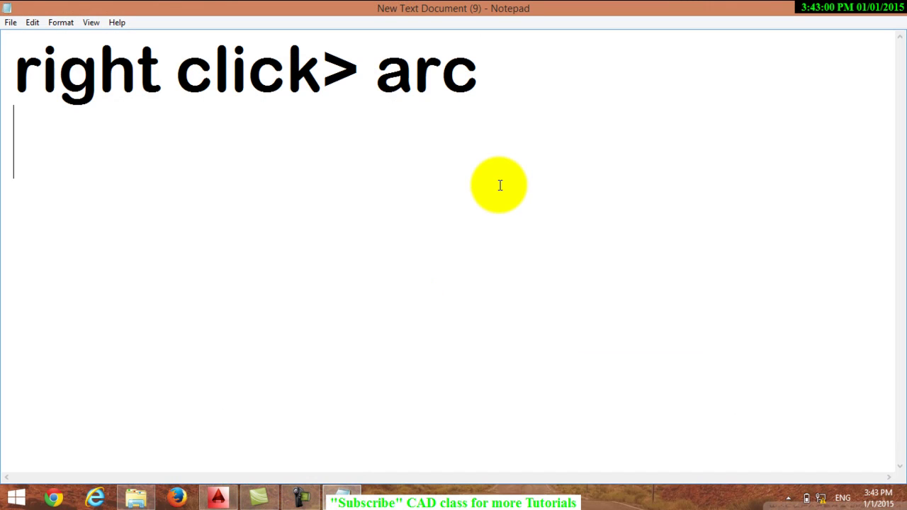
# Add the note line 'click on second pt', highlighting 'second pt', and return to AutoCAD.
pyautogui.write('click ')
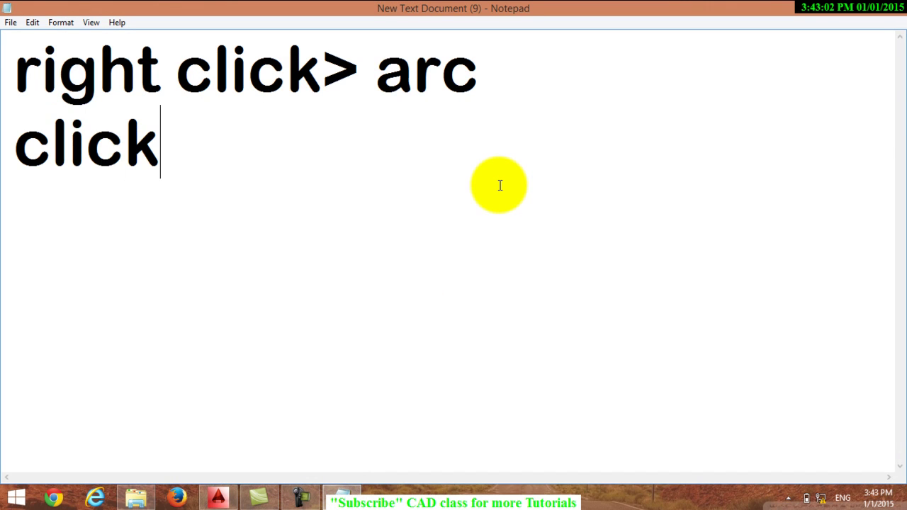
pyautogui.write('on ')
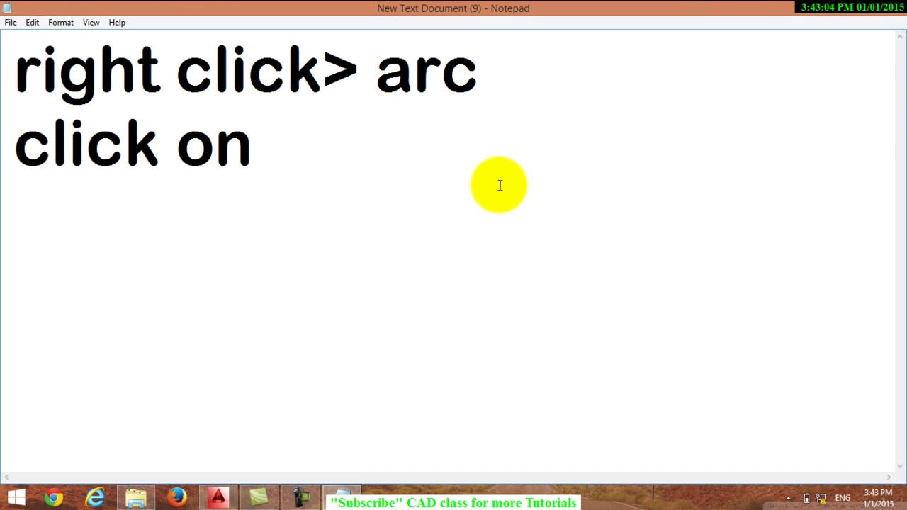
pyautogui.write('se')
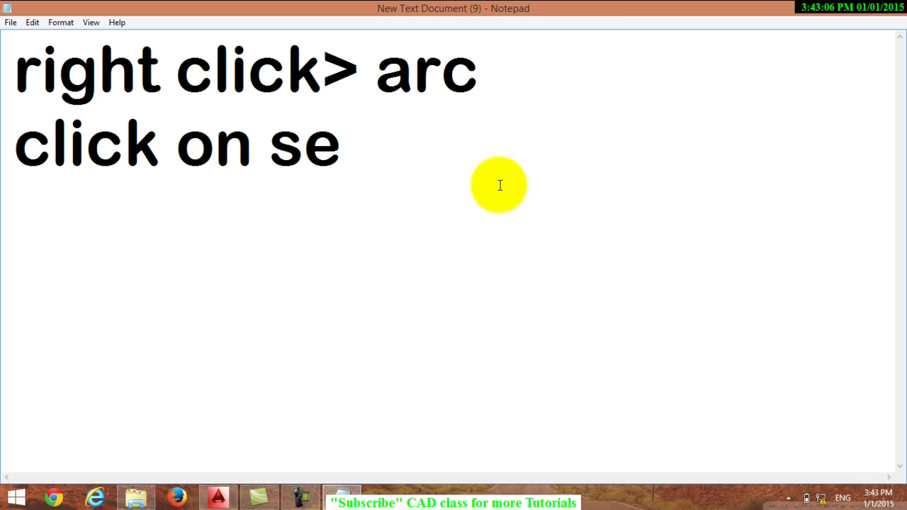
pyautogui.write('cond ')
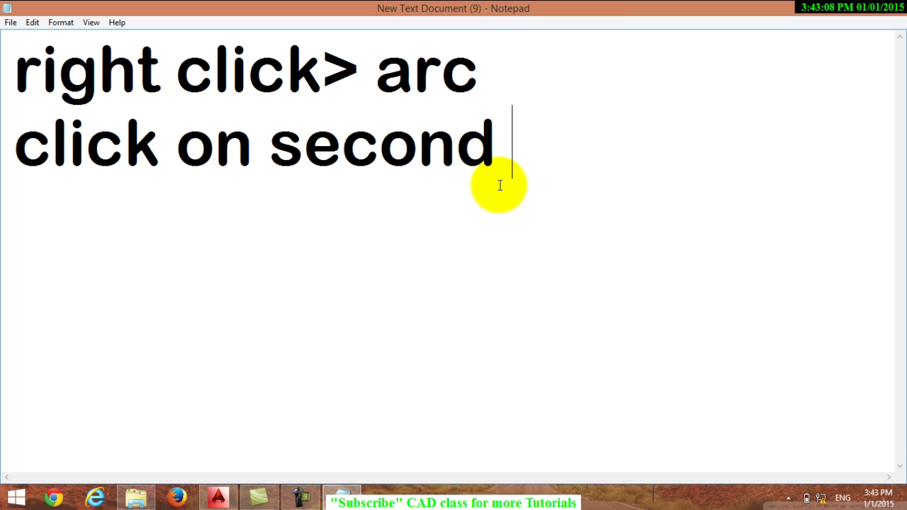
pyautogui.write('pt')
pyautogui.moveTo(638, 151); pyautogui.dragTo(287, 125)
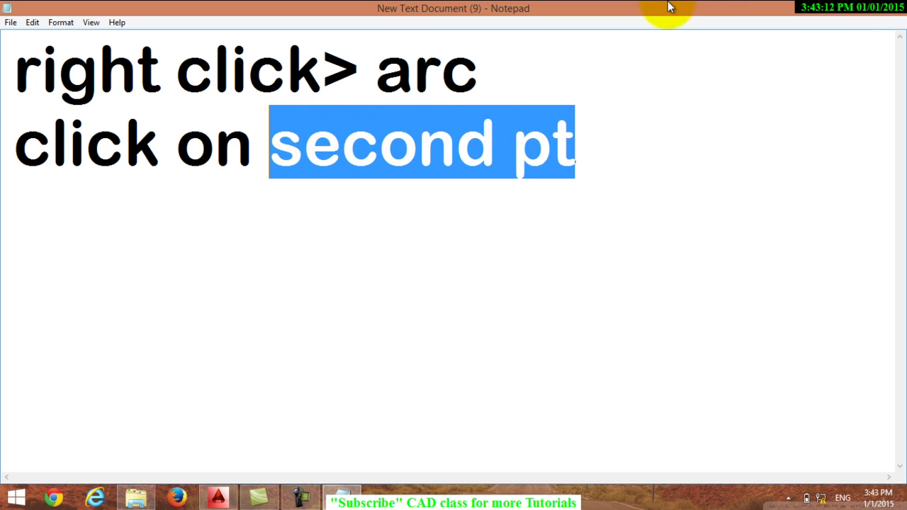
pyautogui.click(845, 7)
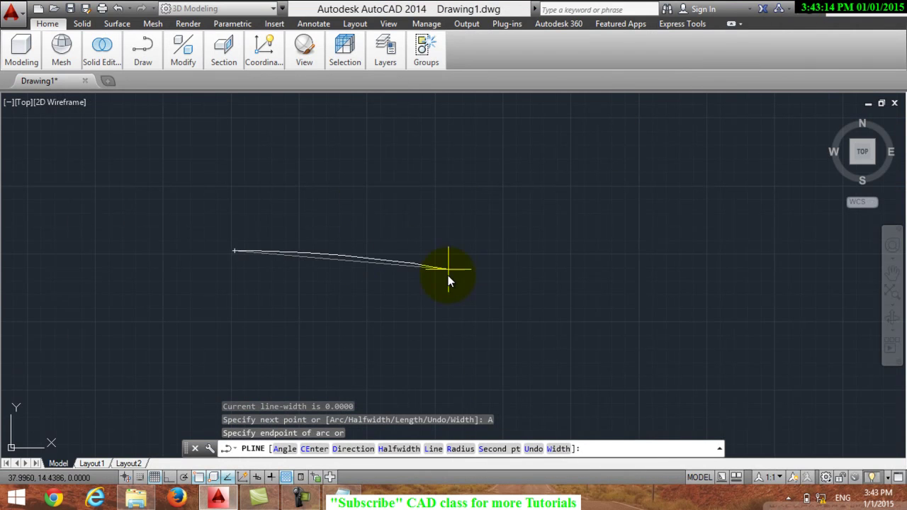
# Choose the polyline arc's Second pt option, then start a new line in the notes after a blank gap.
pyautogui.click(500, 453)
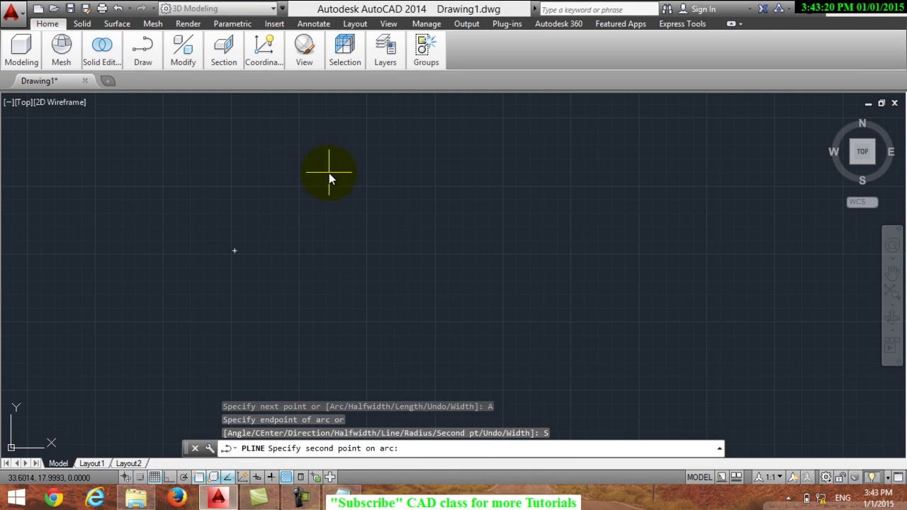
pyautogui.click(340, 498)
pyautogui.click(618, 165)
pyautogui.press('Return')
pyautogui.press('Return')
# Write 'click a random point' as the next note line and return to AutoCAD.
pyautogui.write('click ')
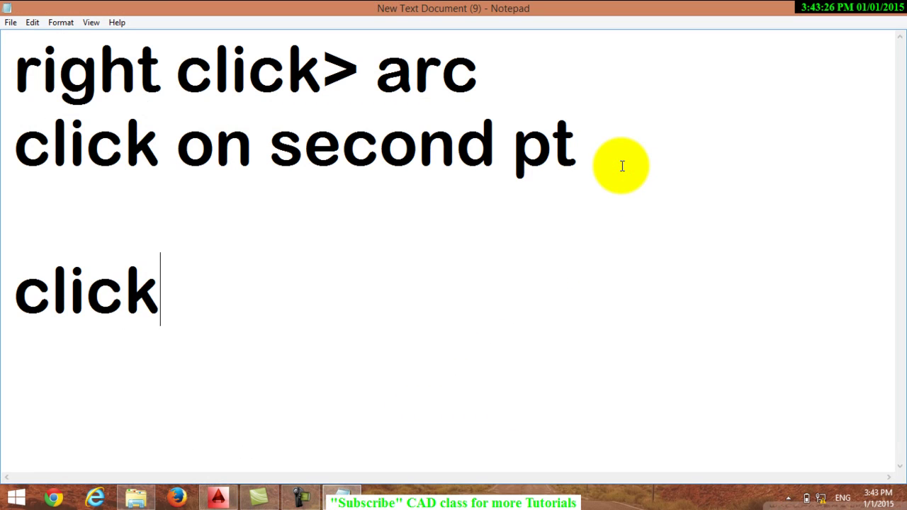
pyautogui.write('a r')
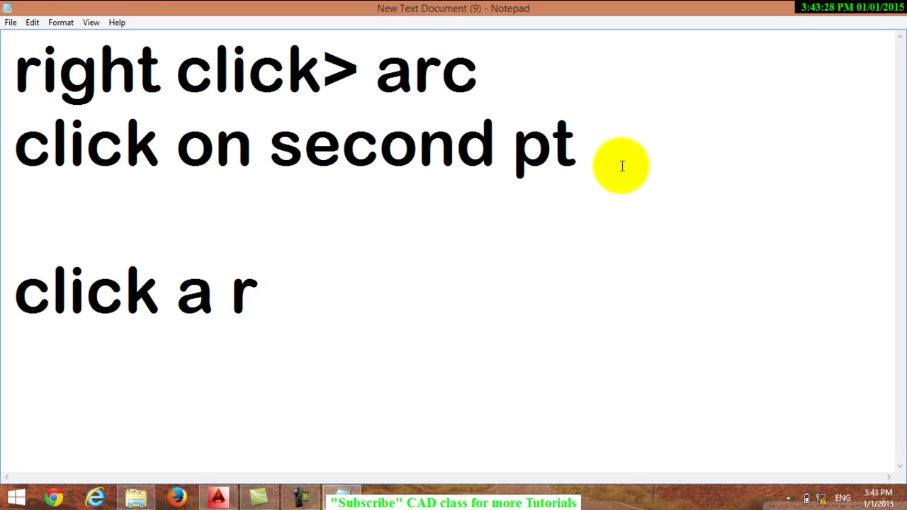
pyautogui.write('andom ')
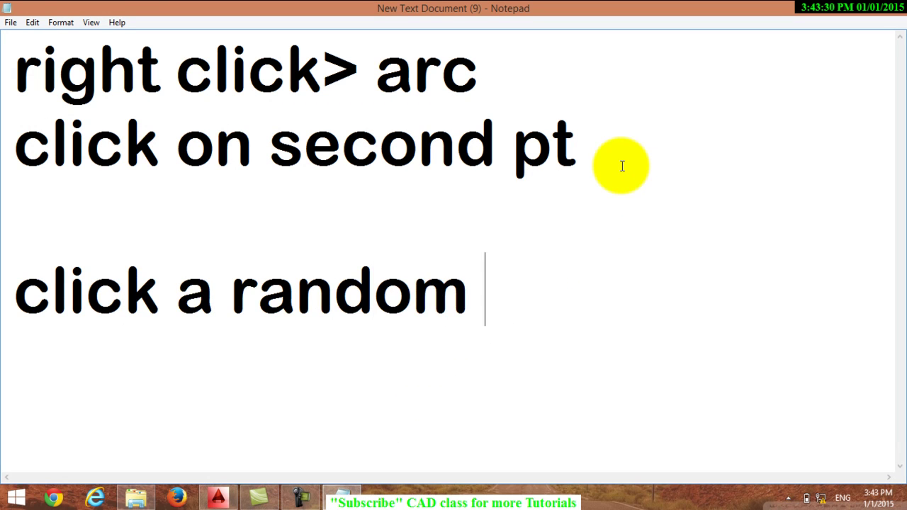
pyautogui.write('point')
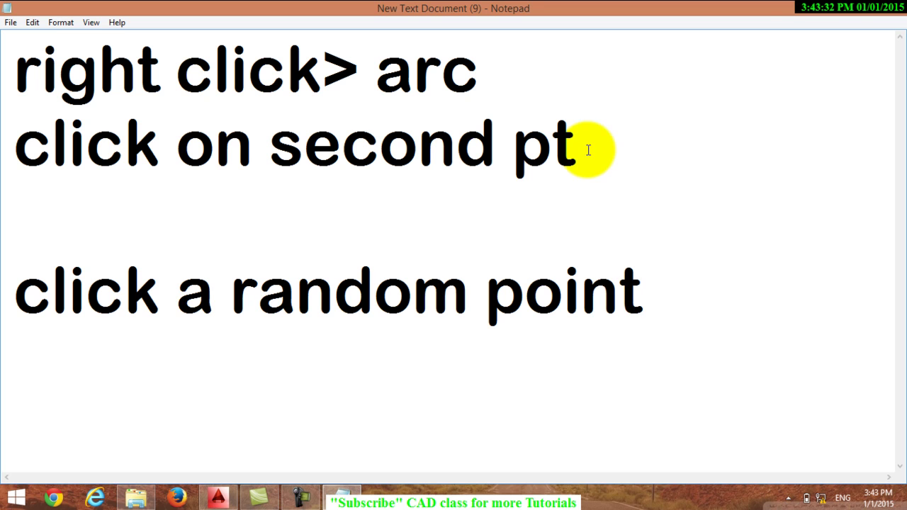
pyautogui.moveTo(903, 2)
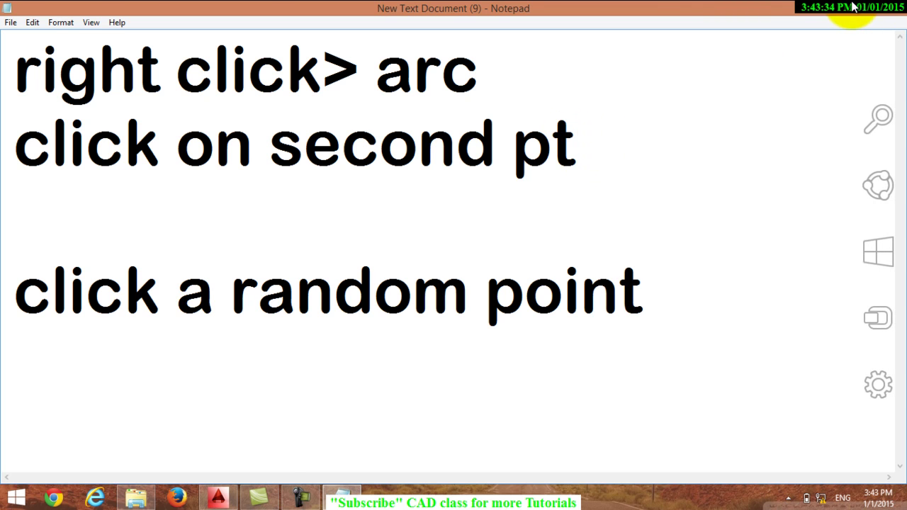
pyautogui.click(854, 7)
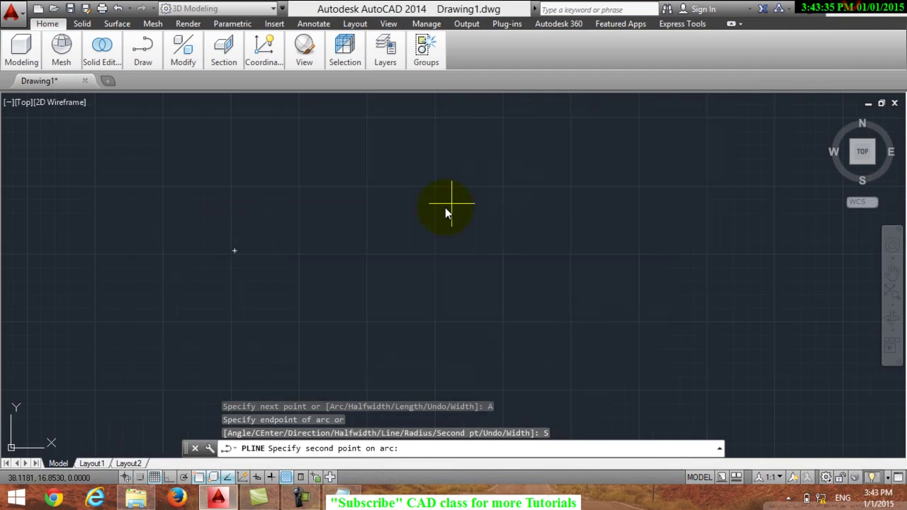
# Draw the polyline's first arc by picking its second point above the start, then its endpoint.
pyautogui.click(318, 190)
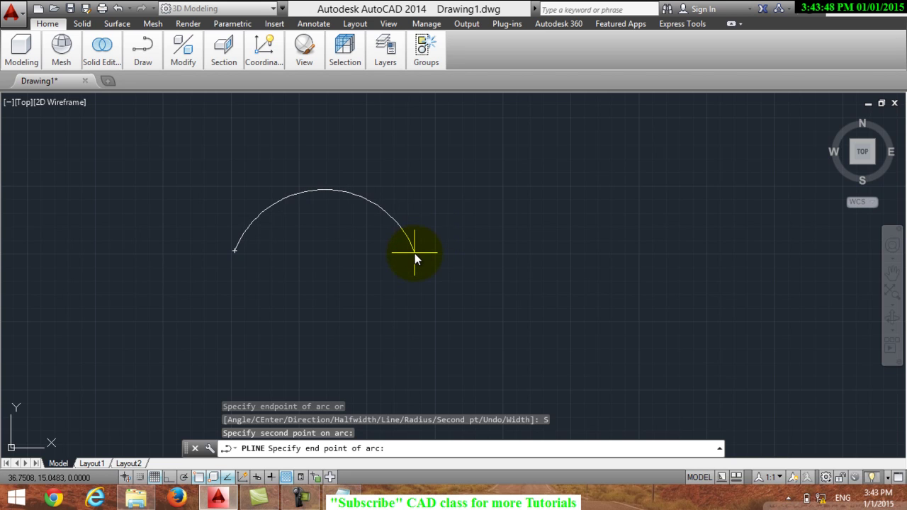
pyautogui.click(414, 253)
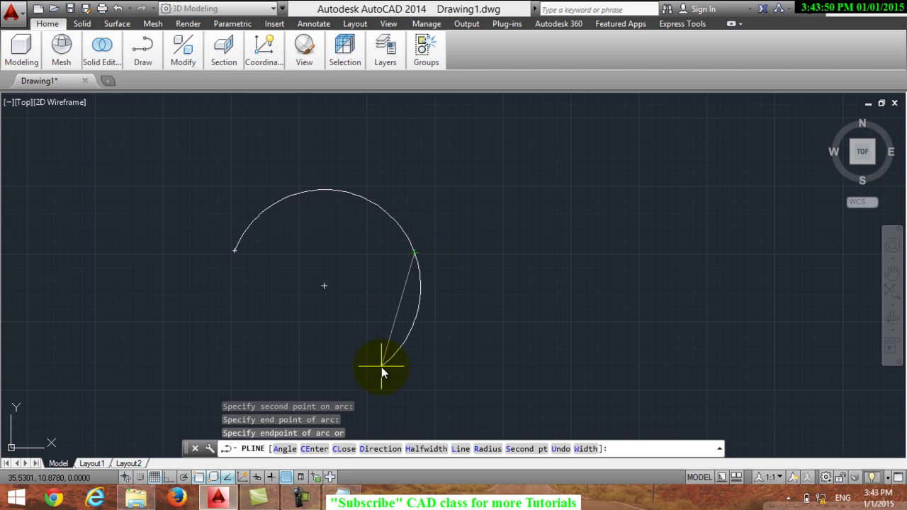
pyautogui.click(342, 496)
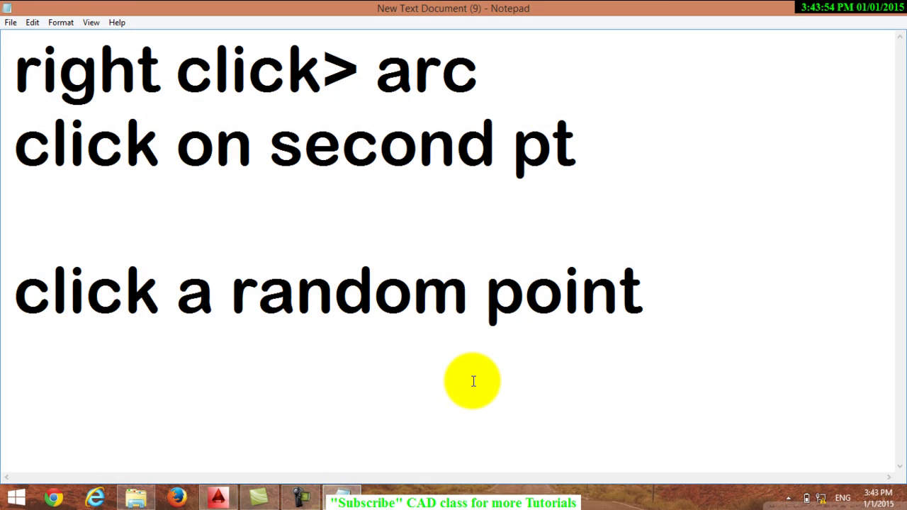
# Add the note lines 'click again to complete the arc....' and 'now right click > line'.
pyautogui.write('click ')
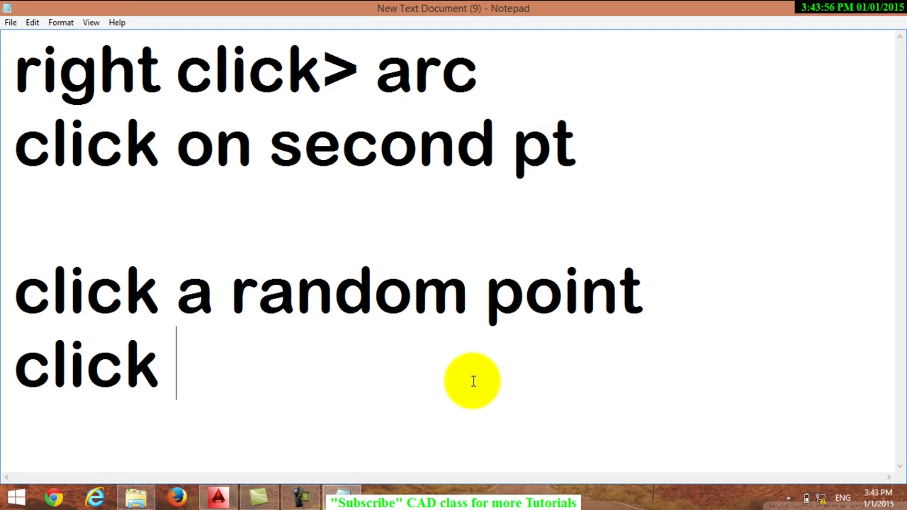
pyautogui.write('again to ')
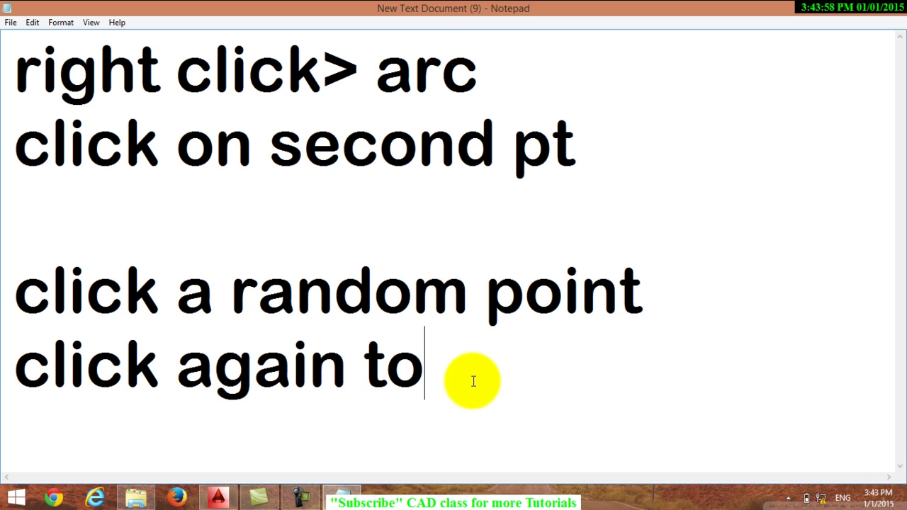
pyautogui.write('compl')
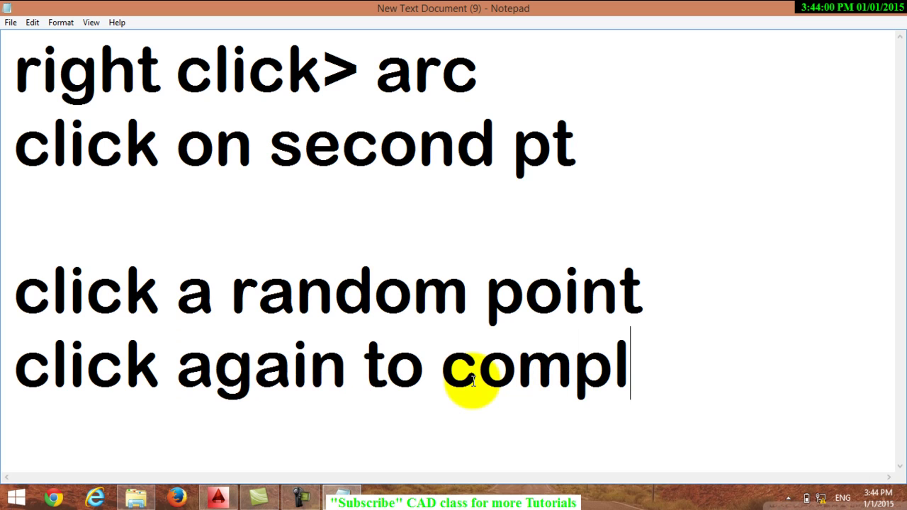
pyautogui.write('ete')
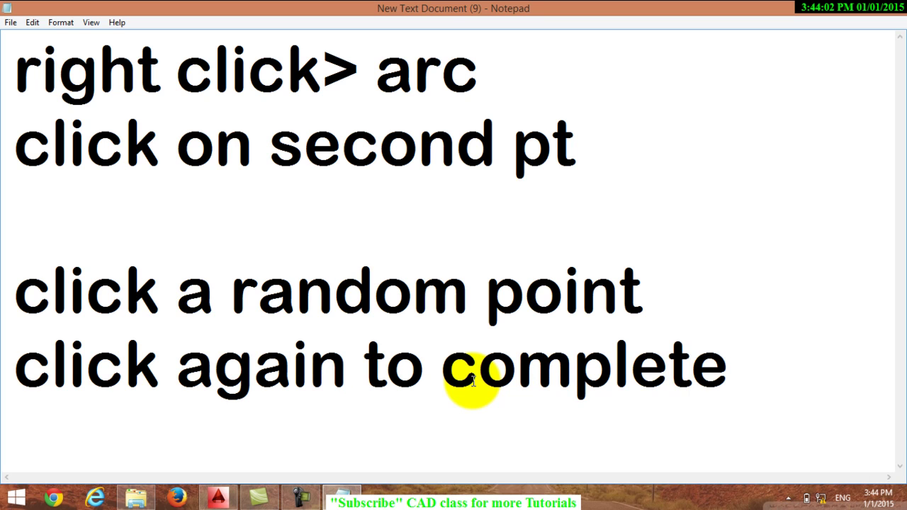
pyautogui.write(' the')
pyautogui.press('Return')
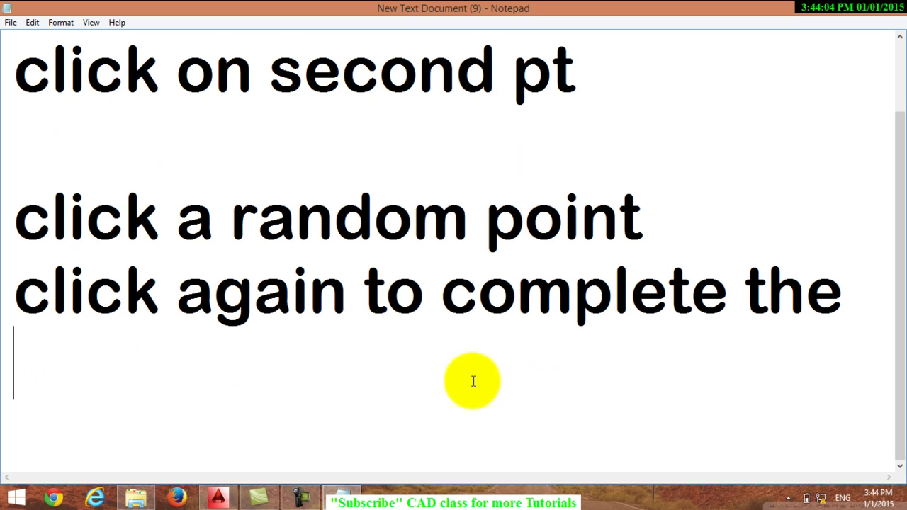
pyautogui.write('ara')
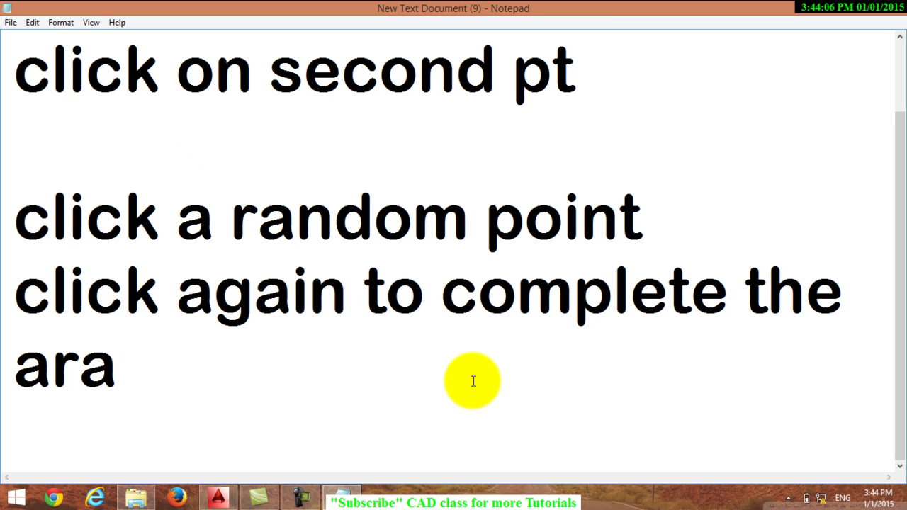
pyautogui.press('BackSpace')
pyautogui.write('c')
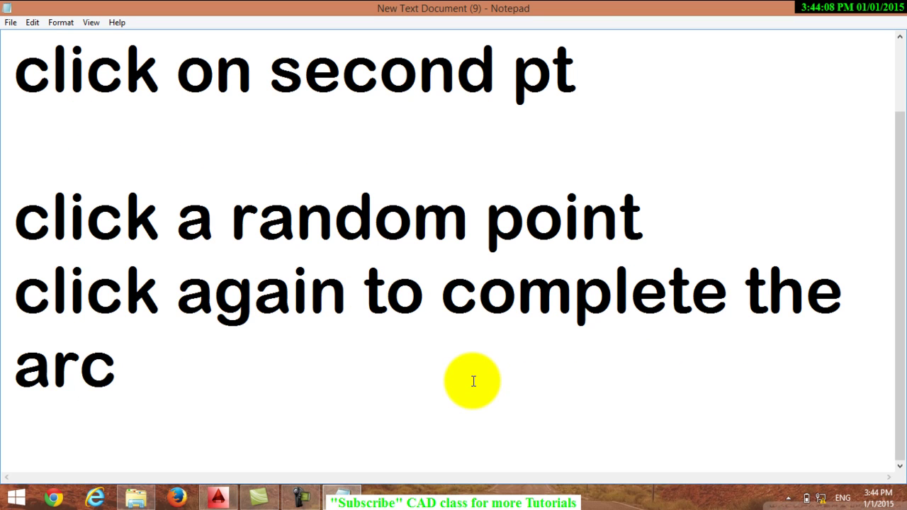
pyautogui.write('....')
pyautogui.press('Return')
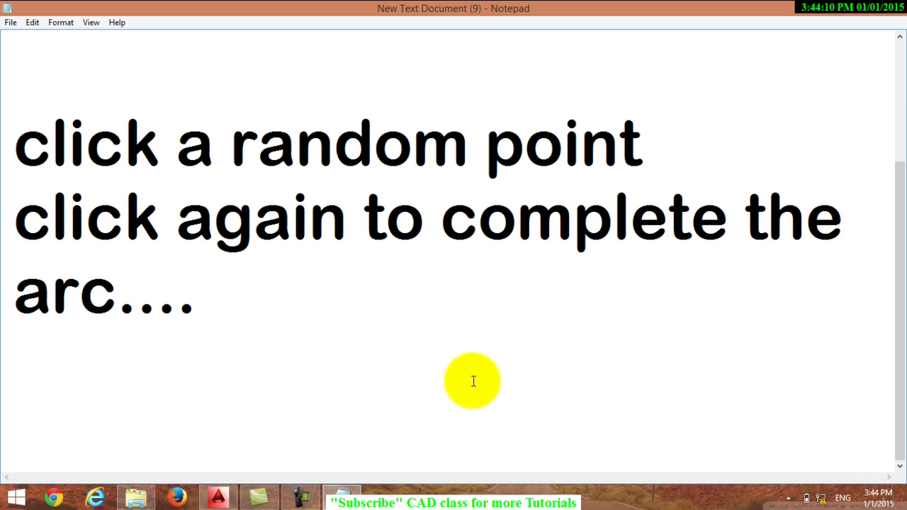
pyautogui.write('now   ')
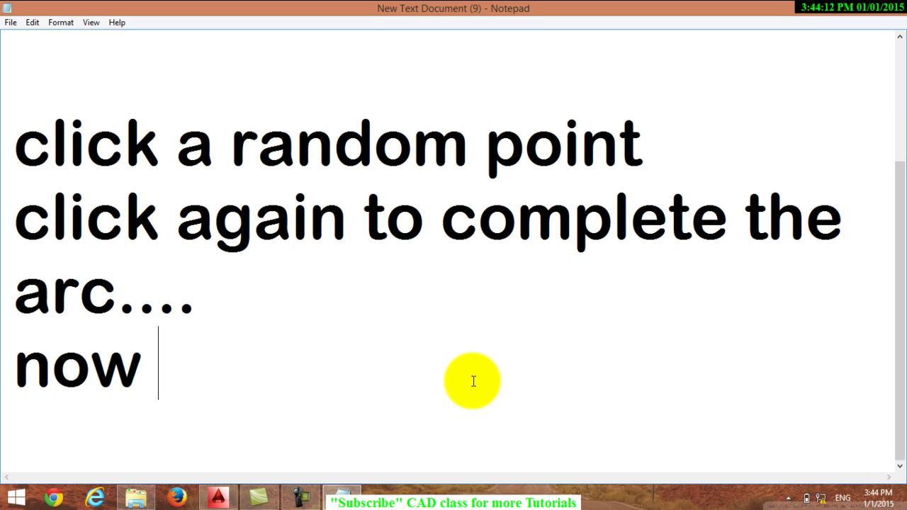
pyautogui.write('right ')
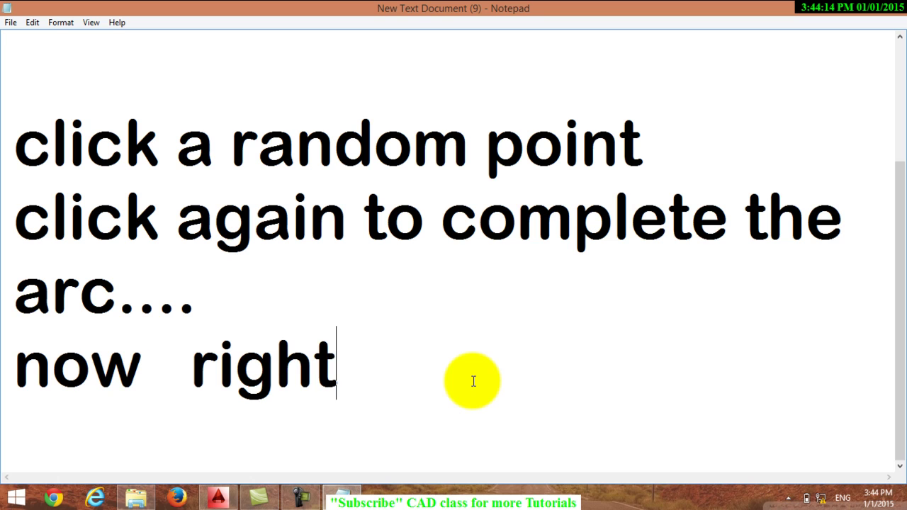
pyautogui.write('click')
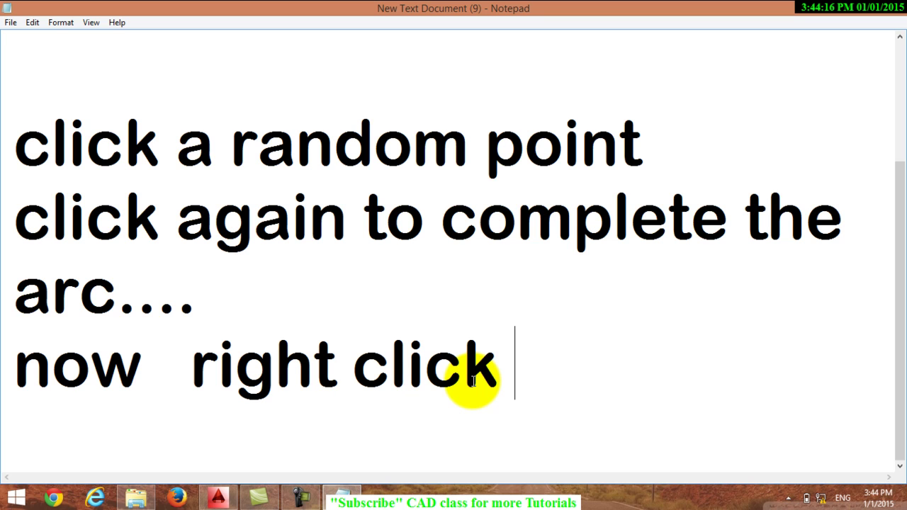
pyautogui.write(' > li')
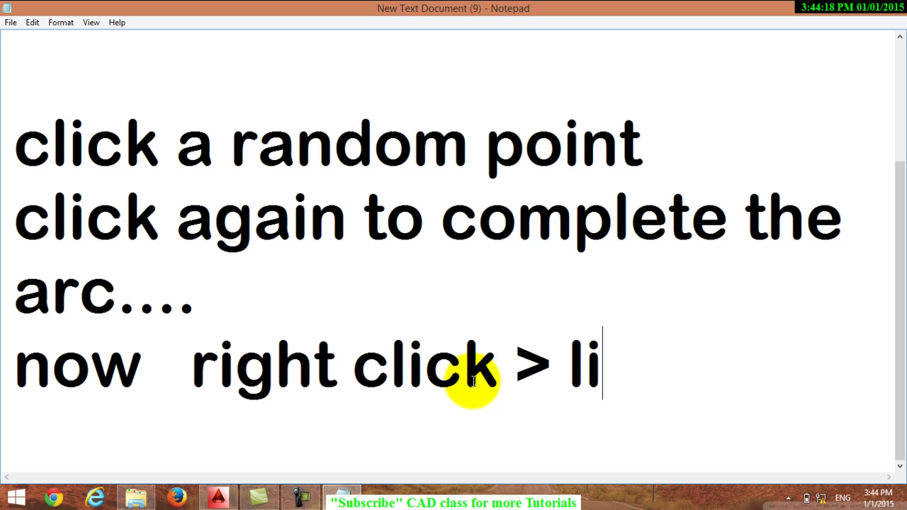
pyautogui.write('ne')
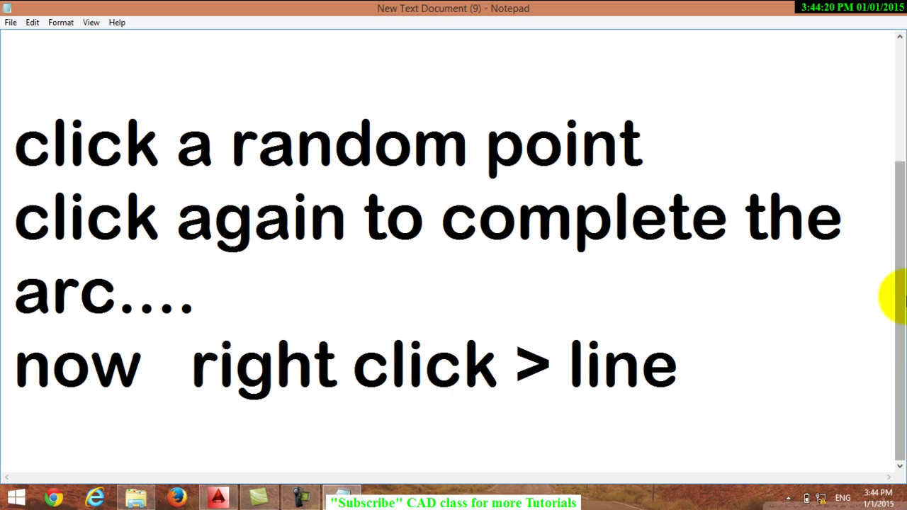
pyautogui.click(844, 6)
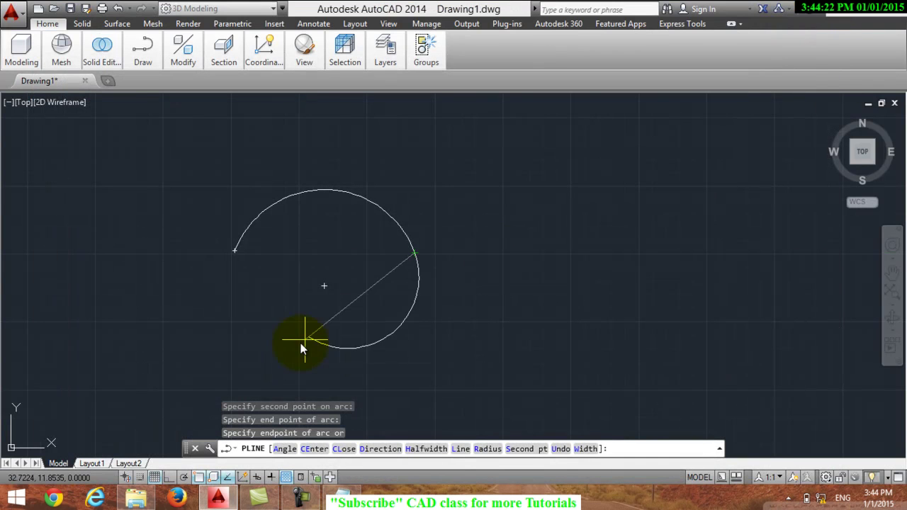
# Switch the polyline to Line mode and add two straight segments.
pyautogui.rightClick(413, 283)
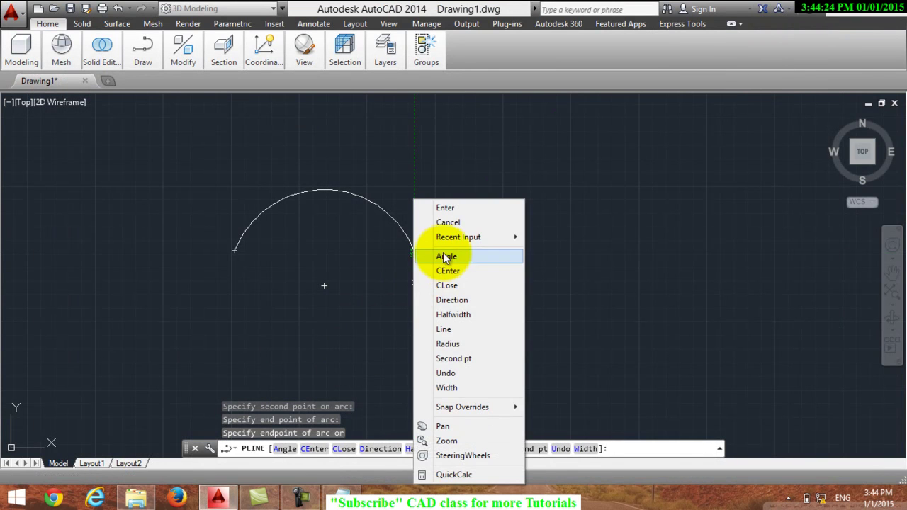
pyautogui.click(450, 332)
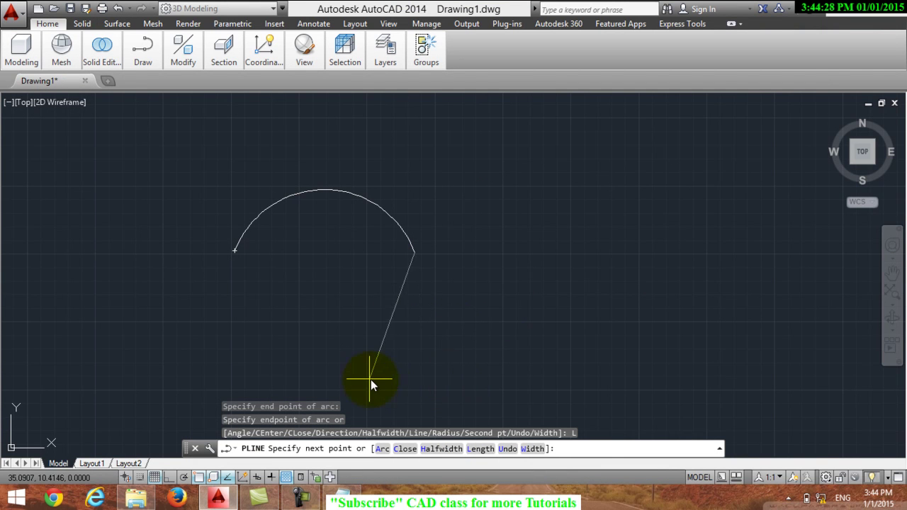
pyautogui.click(392, 377)
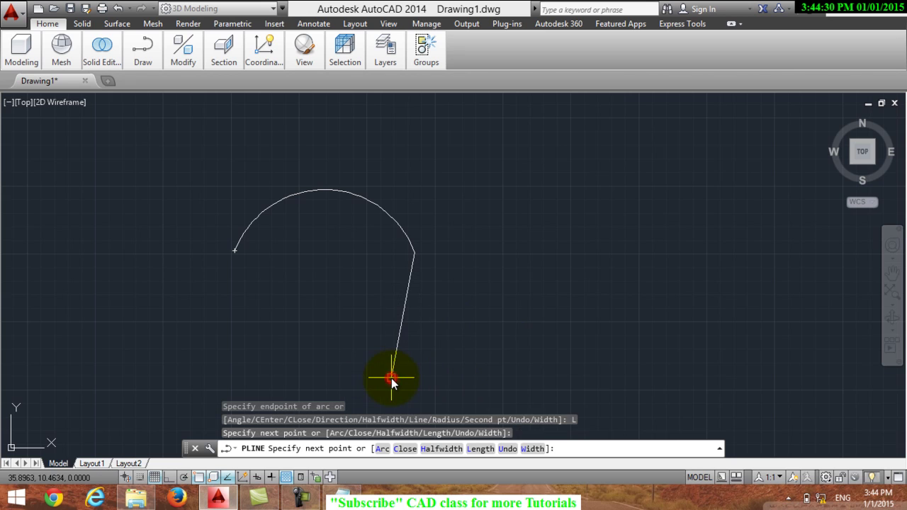
pyautogui.click(607, 334)
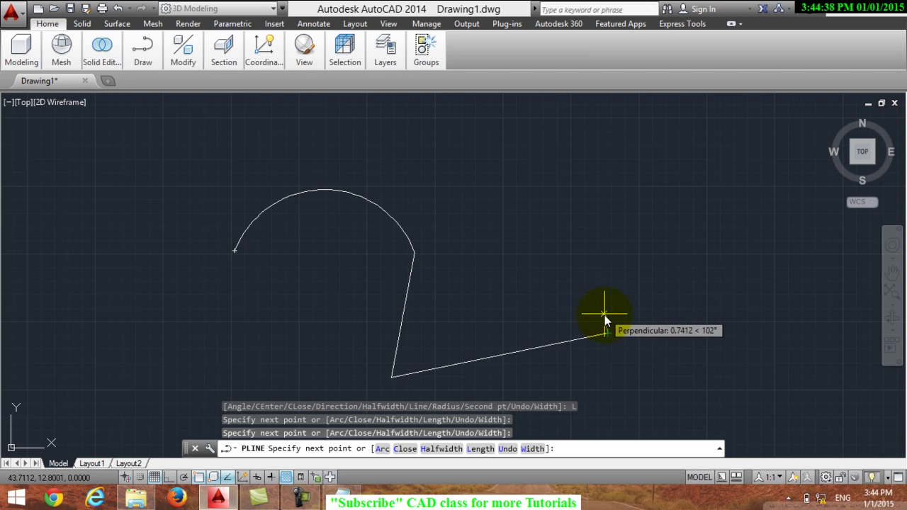
# Add a looping second-point arc at the right end and finish the polyline.
pyautogui.rightClick(607, 338)
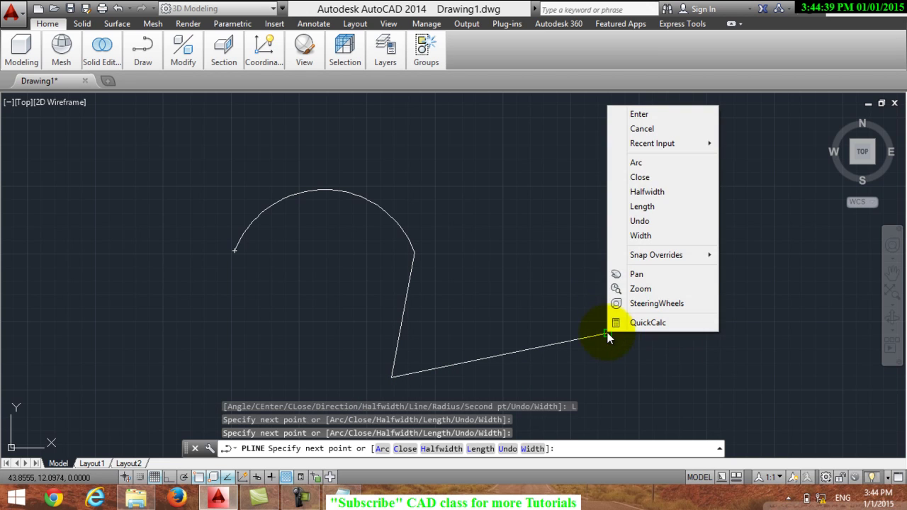
pyautogui.click(640, 164)
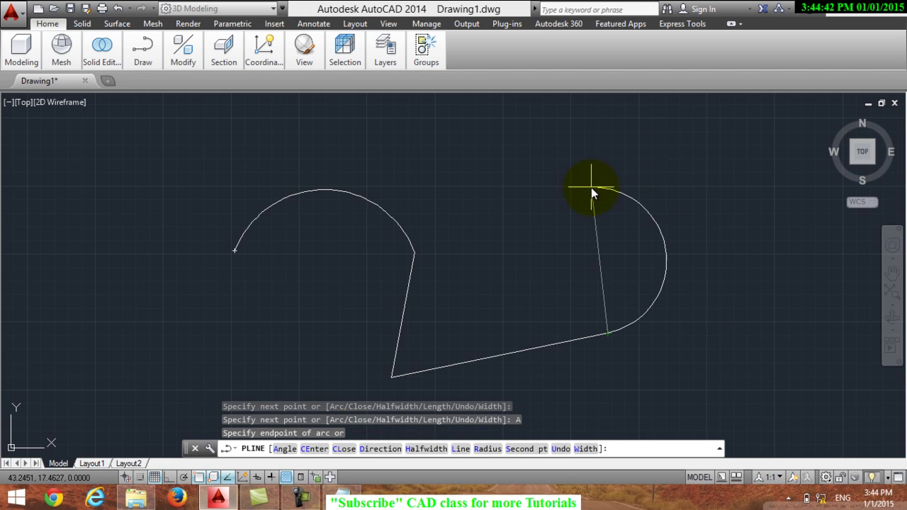
pyautogui.click(539, 449)
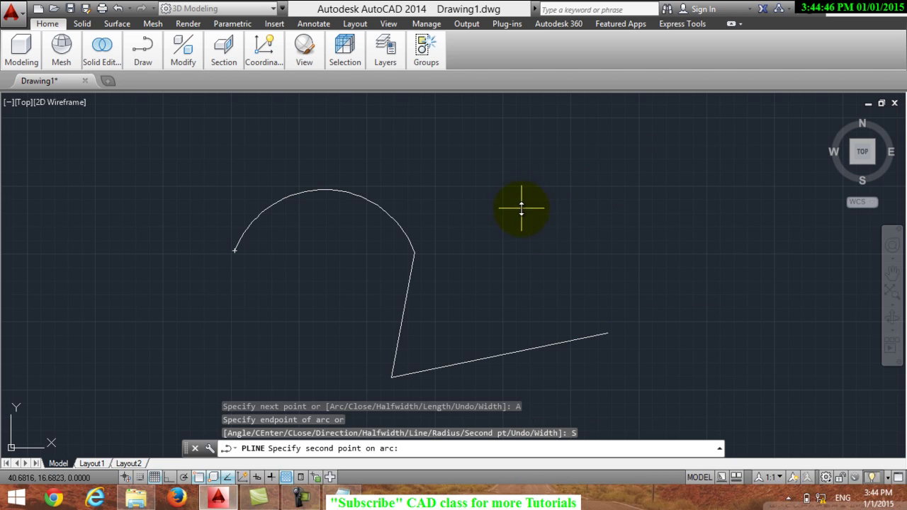
pyautogui.click(546, 204)
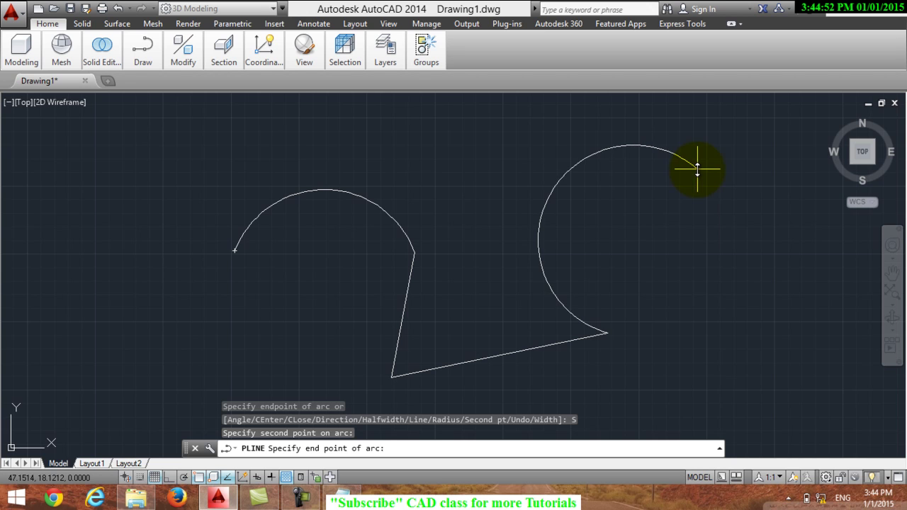
pyautogui.click(697, 169)
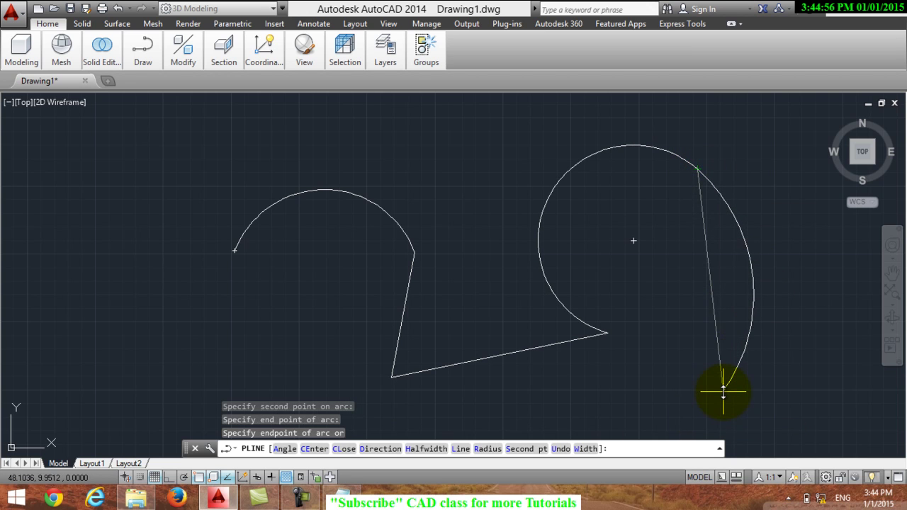
pyautogui.click(723, 392)
pyautogui.press('Return')
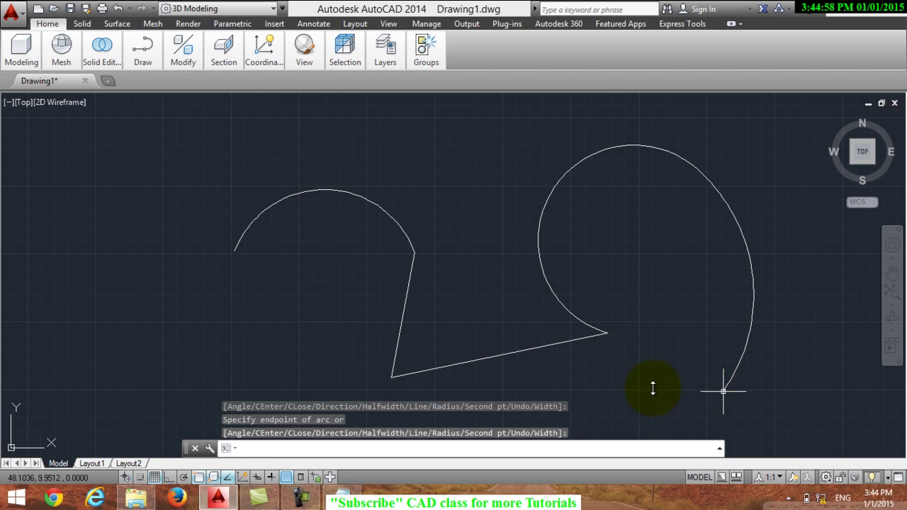
pyautogui.click(339, 498)
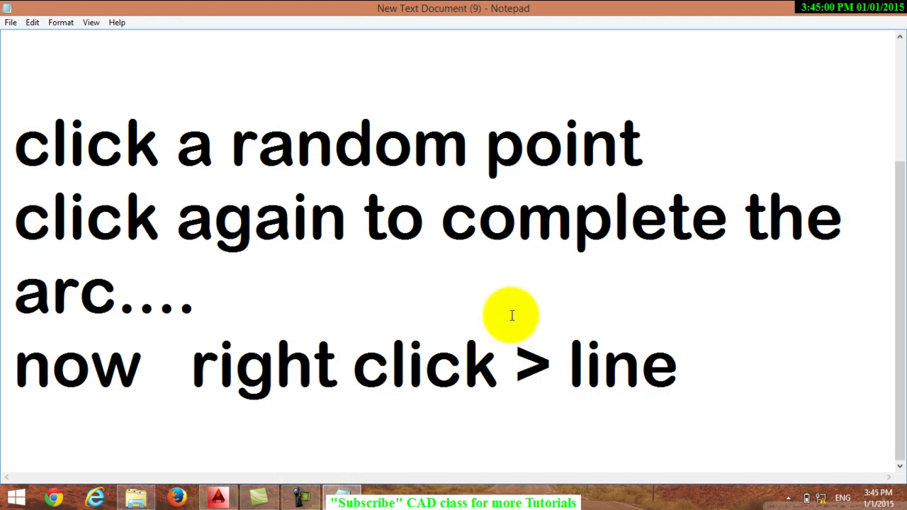
# Overwrite the notes with 'press enter to complete' and minimize Notepad.
pyautogui.moveTo(704, 389); pyautogui.dragTo(4, 6)
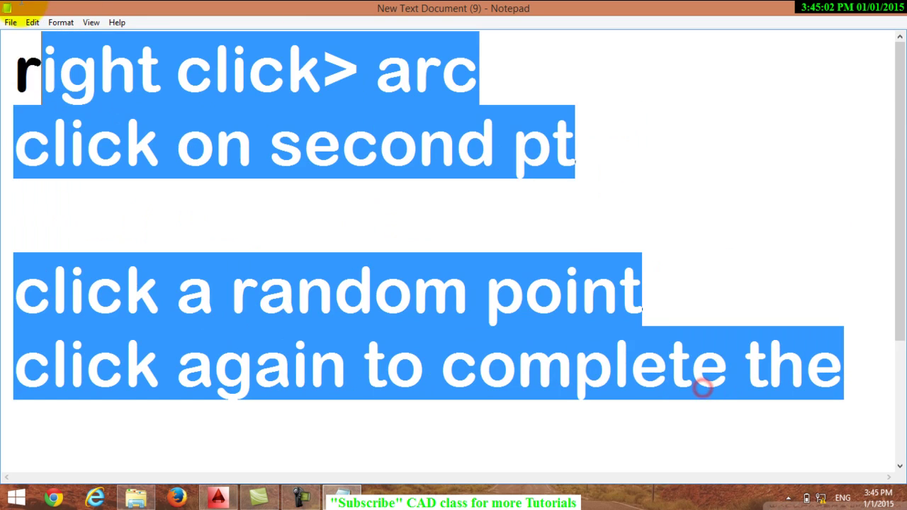
pyautogui.write('press ent')
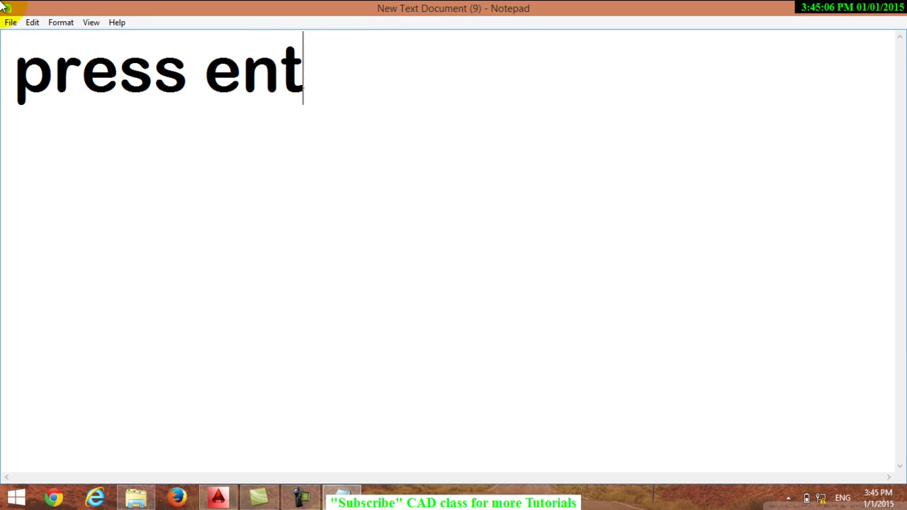
pyautogui.write('er to ')
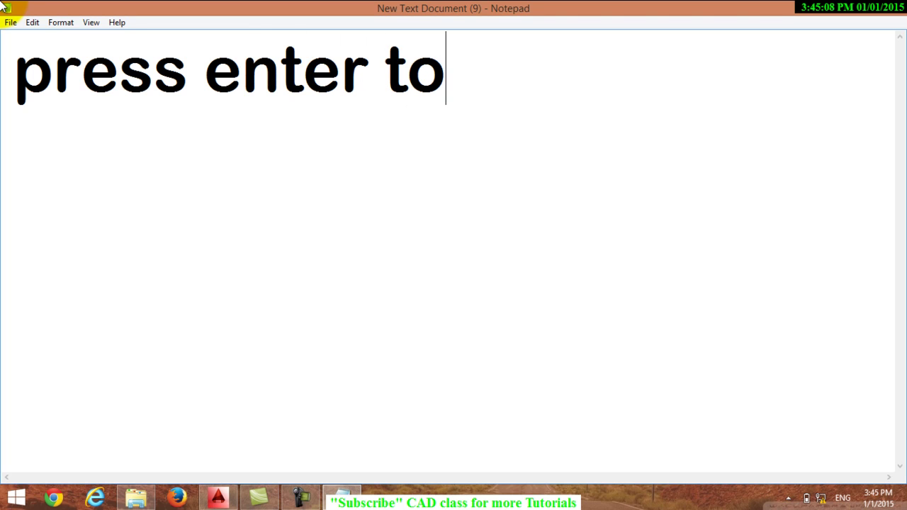
pyautogui.write('compl')
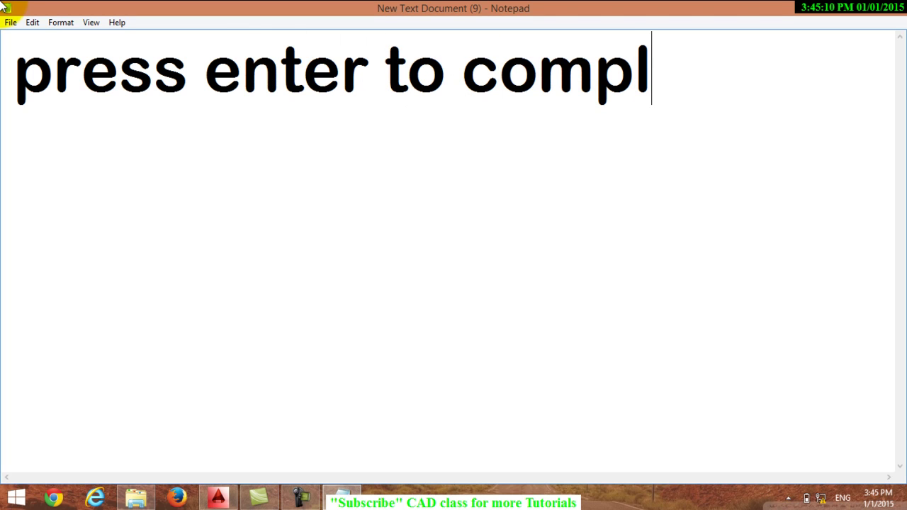
pyautogui.write('ete')
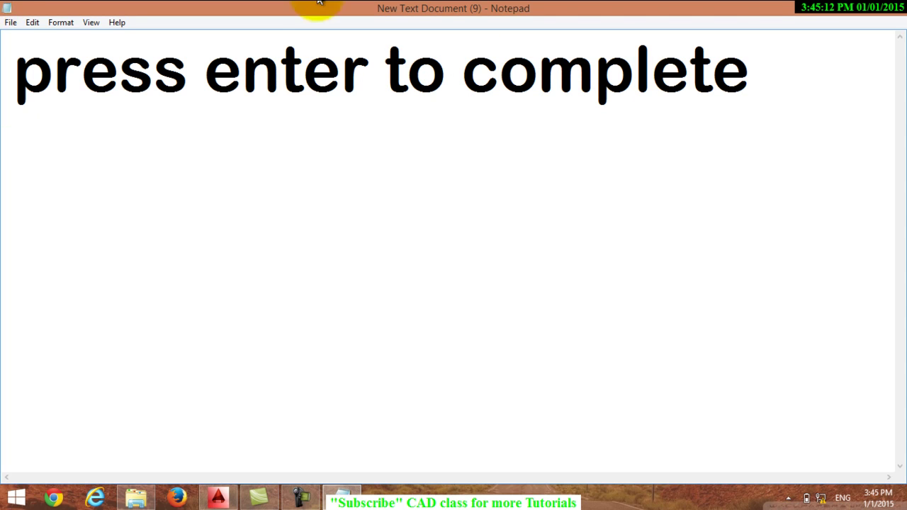
pyautogui.click(857, 5)
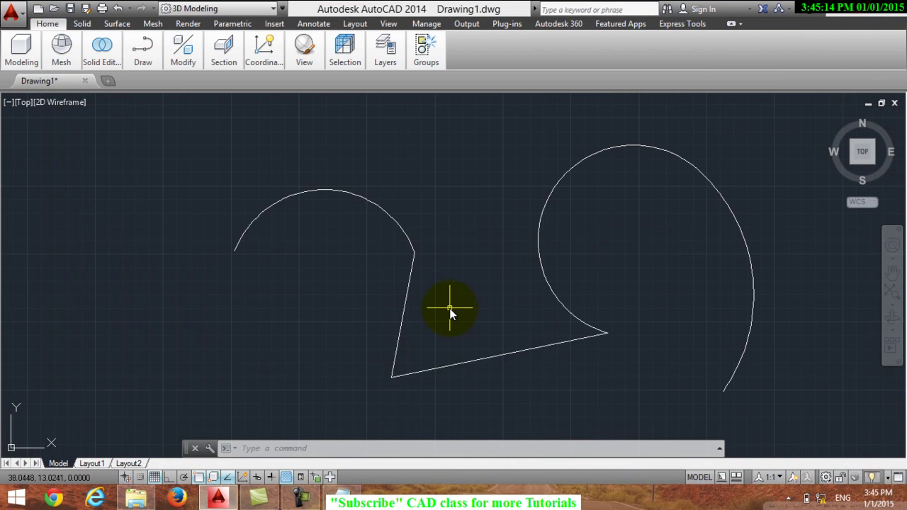
# Zoom in and out to inspect the arc-and-line path, then restore Notepad.
pyautogui.scroll(-2, 450, 312)
pyautogui.scroll(2, 450, 312)
pyautogui.scroll(2, 450, 312)
pyautogui.scroll(-2, 450, 312)
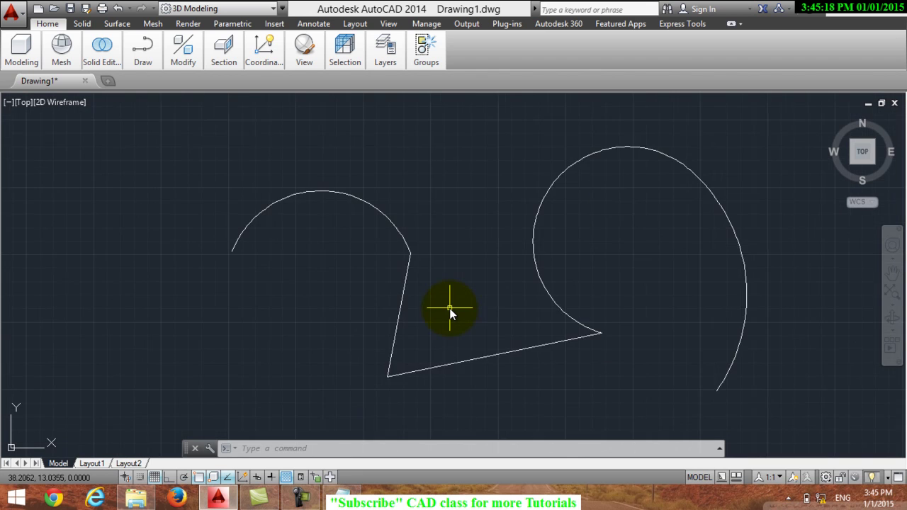
pyautogui.scroll(-2, 450, 312)
pyautogui.scroll(2, 450, 312)
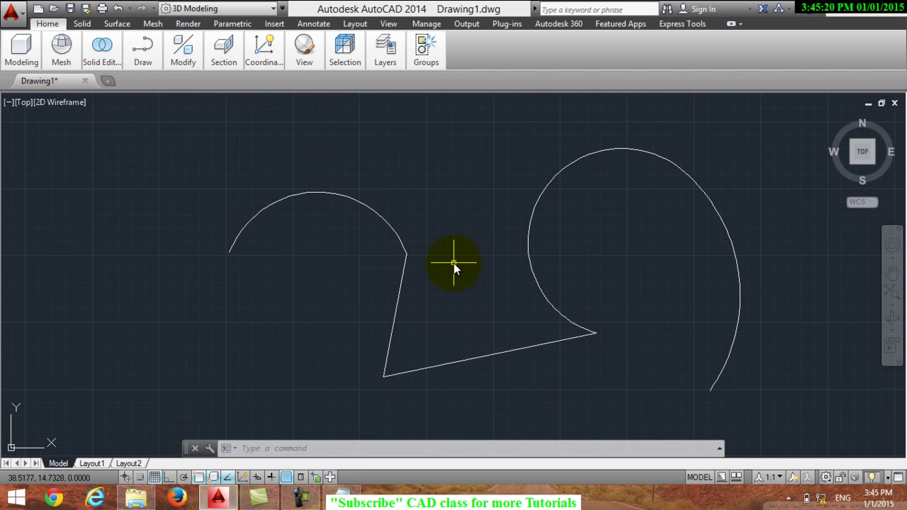
pyautogui.scroll(-2, 454, 263)
pyautogui.scroll(2, 454, 262)
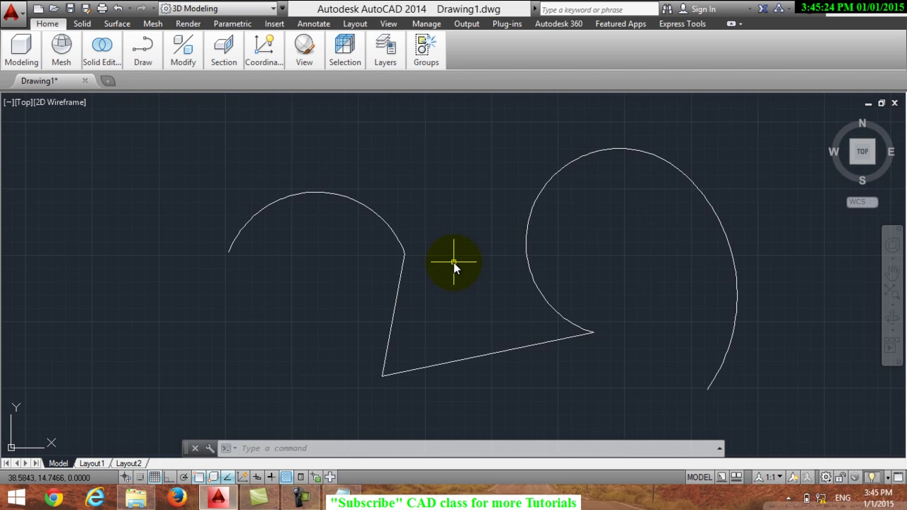
pyautogui.click(336, 502)
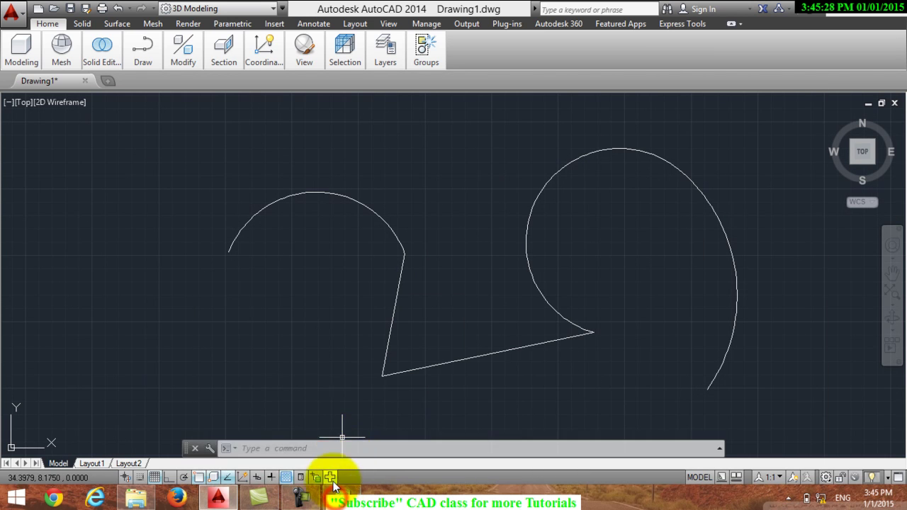
pyautogui.click(341, 500)
# Overwrite the 'press enter to complete' line with 'now....' and 'home> circle'.
pyautogui.moveTo(776, 80); pyautogui.dragTo(2, 107)
pyautogui.write('n')
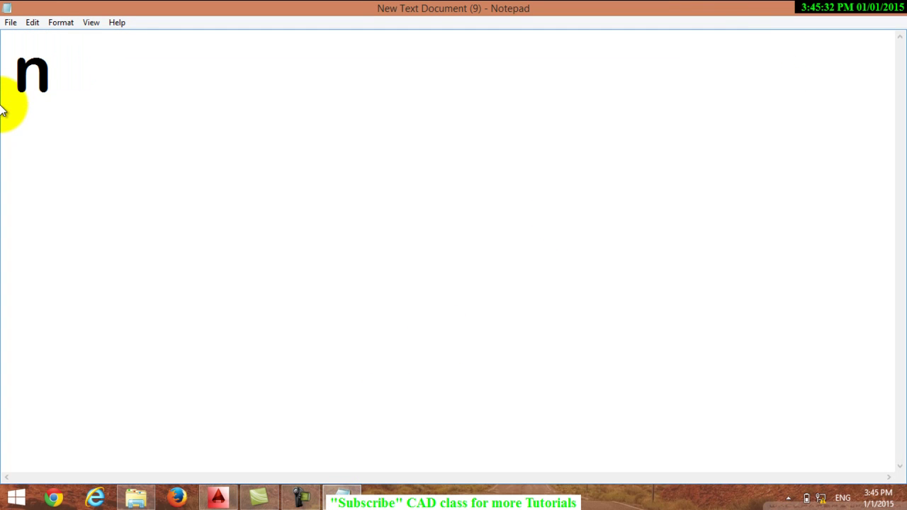
pyautogui.write('ow...')
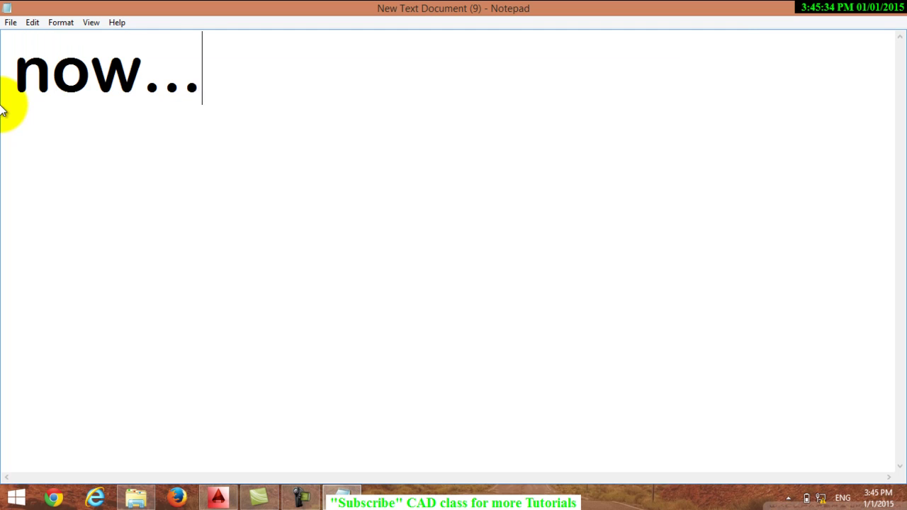
pyautogui.write('. home')
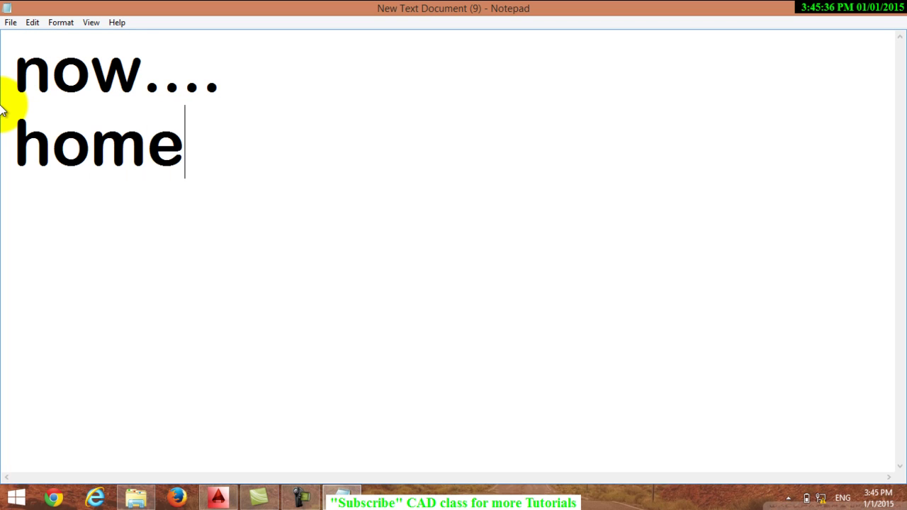
pyautogui.write('> ')
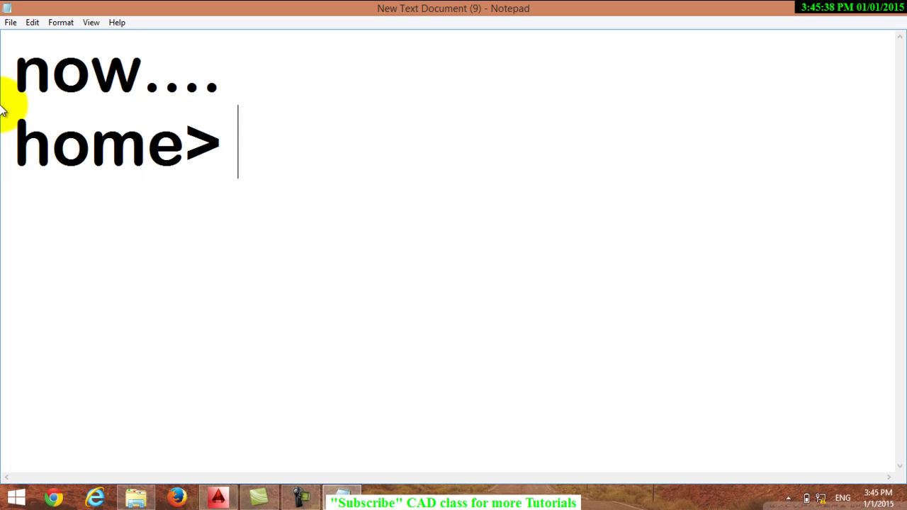
pyautogui.write('circle')
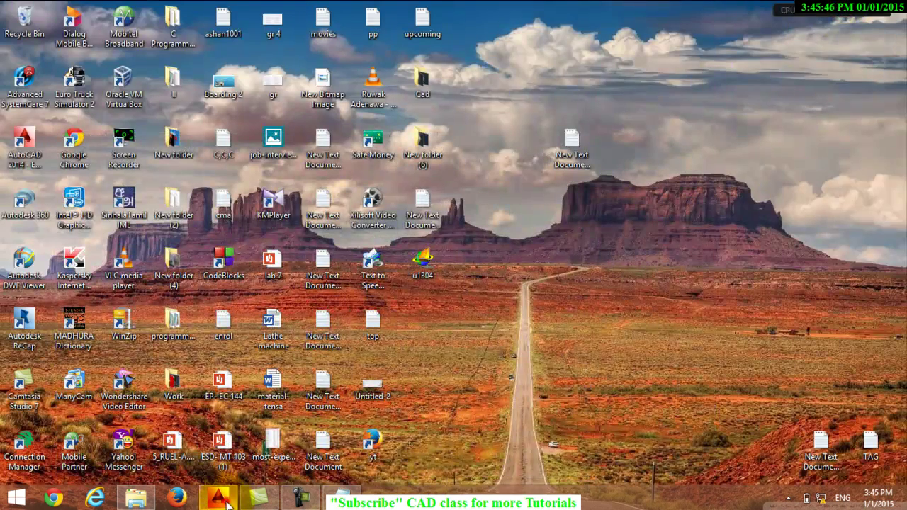
# Draw a small Center, Radius circle centred on the path's left arc endpoint.
pyautogui.click(219, 498)
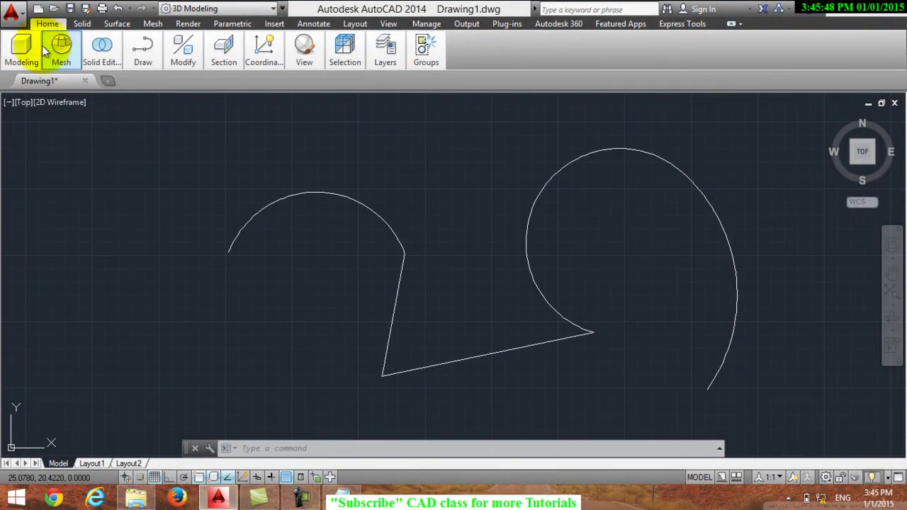
pyautogui.moveTo(142, 53)
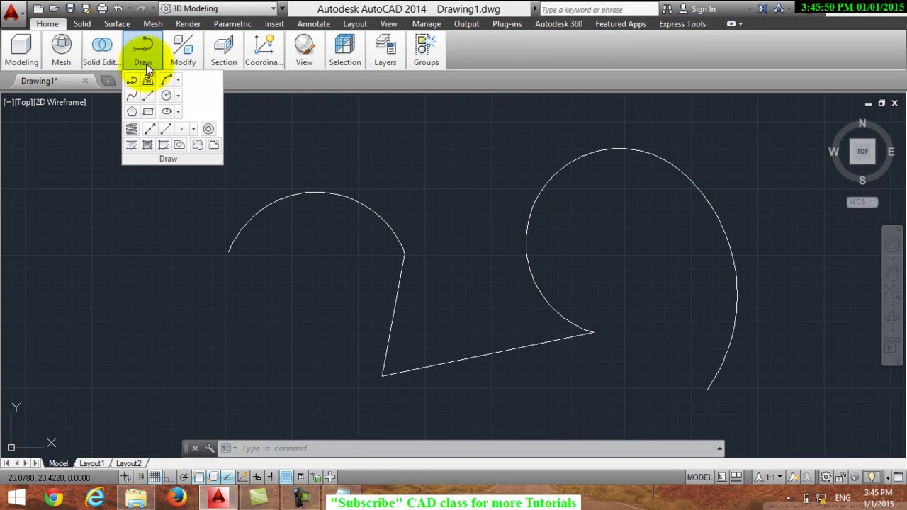
pyautogui.click(179, 99)
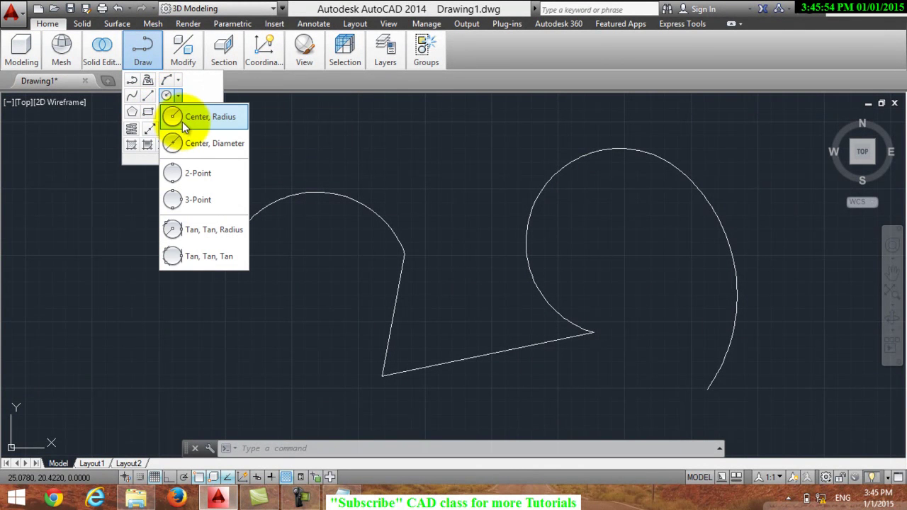
pyautogui.click(188, 119)
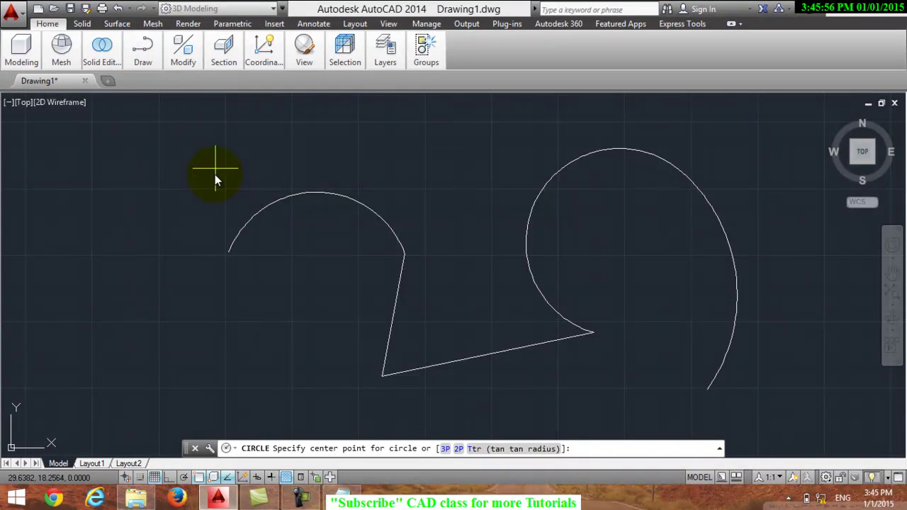
pyautogui.click(229, 252)
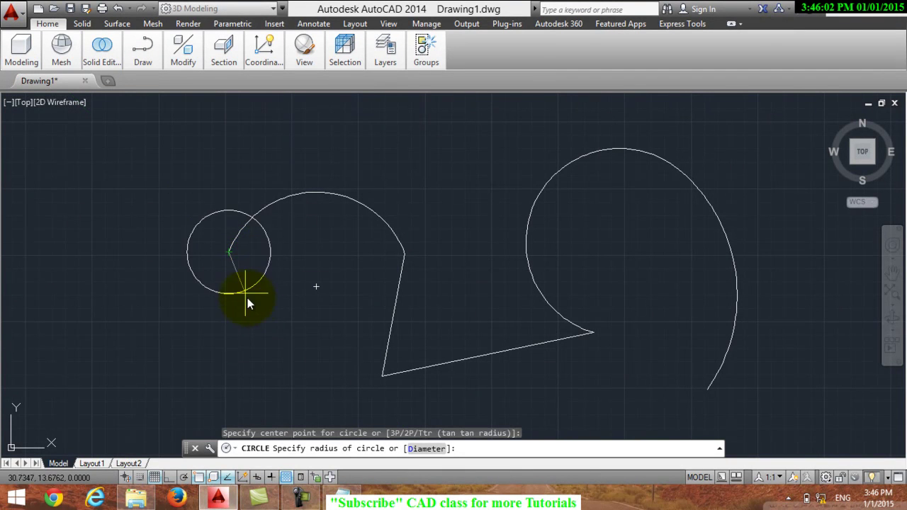
pyautogui.click(245, 246)
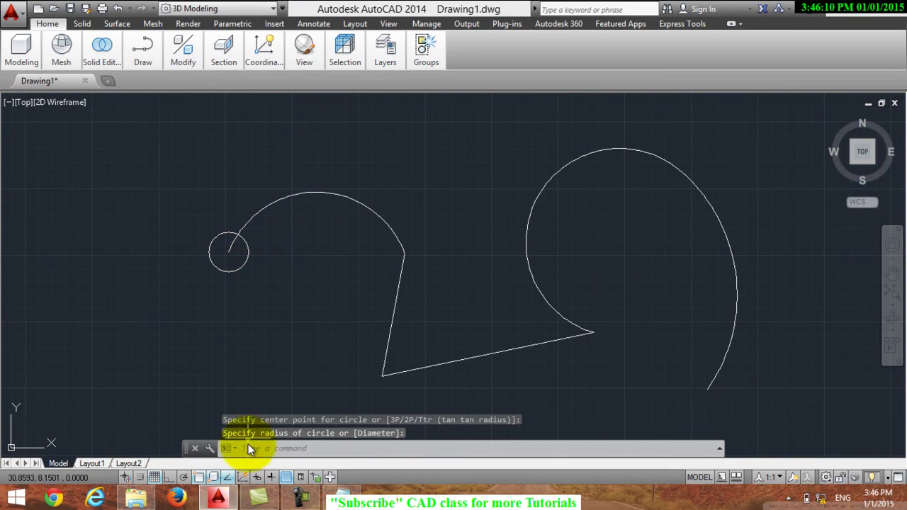
pyautogui.click(342, 496)
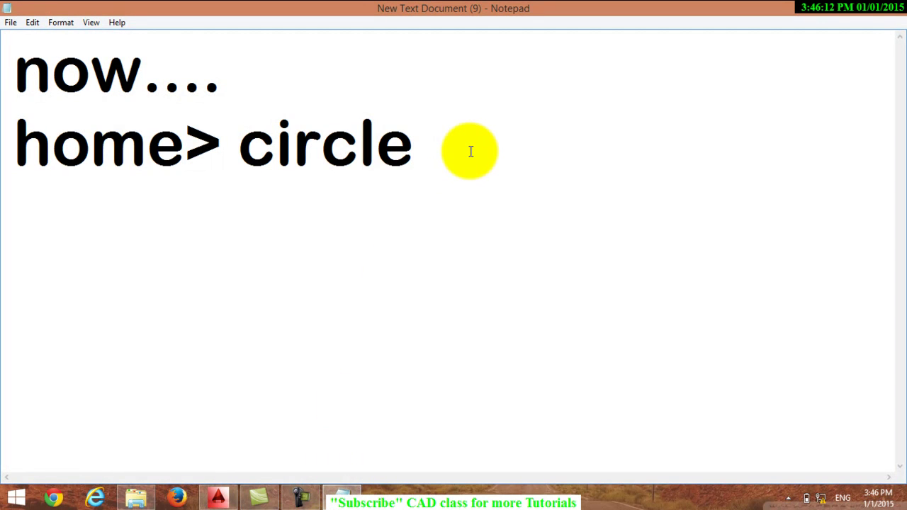
# Add a 'press enter' line to the notes, then restore Notepad and select all its text.
pyautogui.write('p')
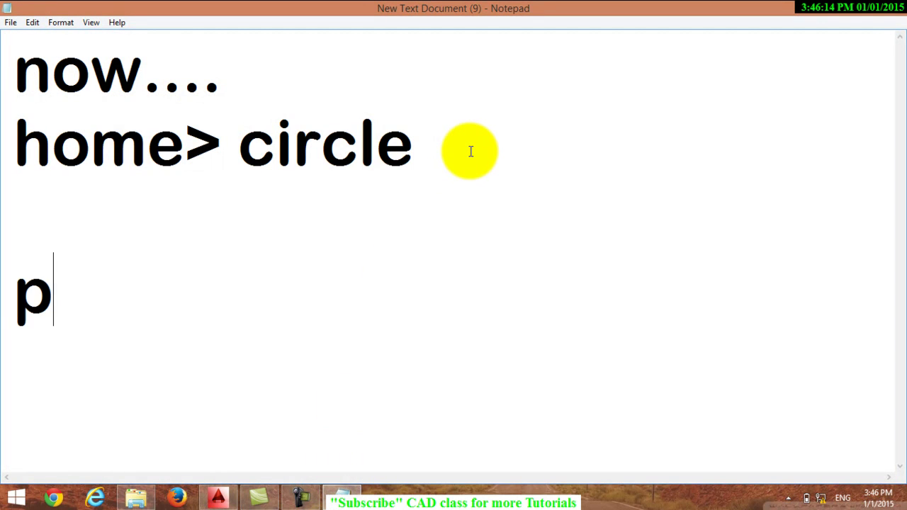
pyautogui.write('ree')
pyautogui.press('BackSpace')
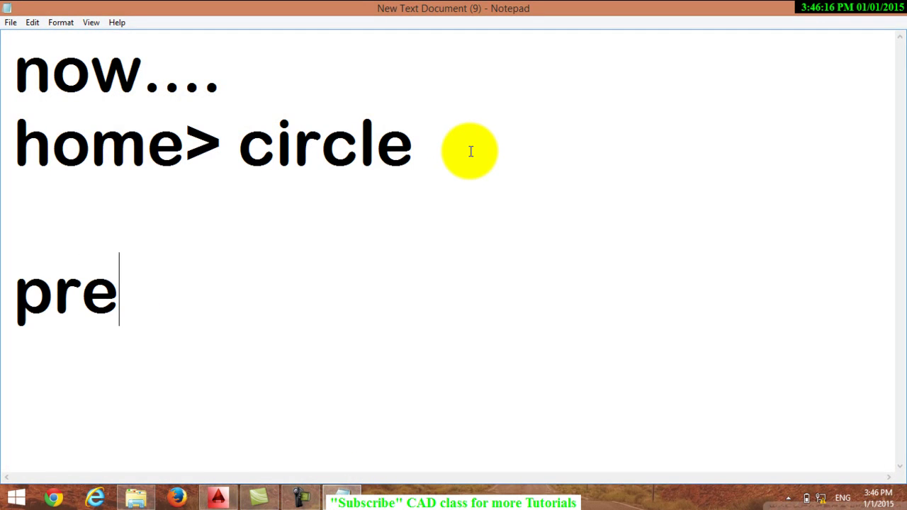
pyautogui.write('ss en')
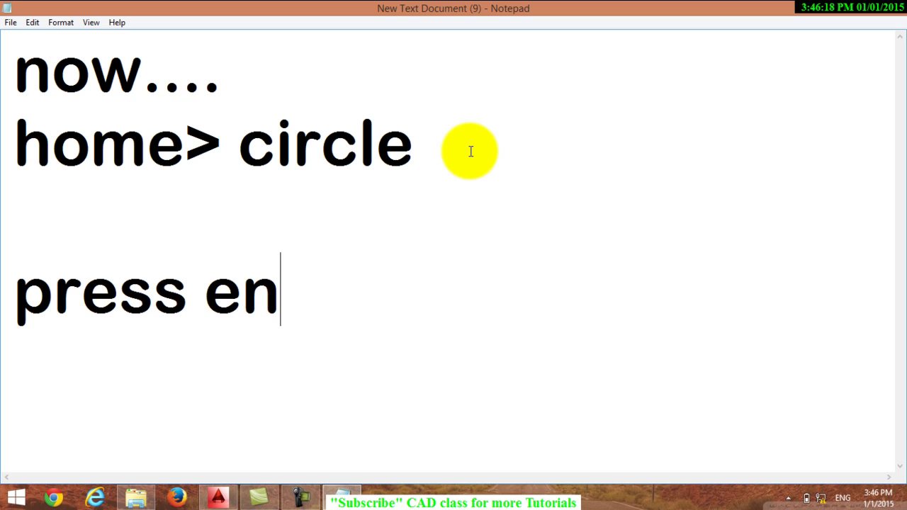
pyautogui.write('ter')
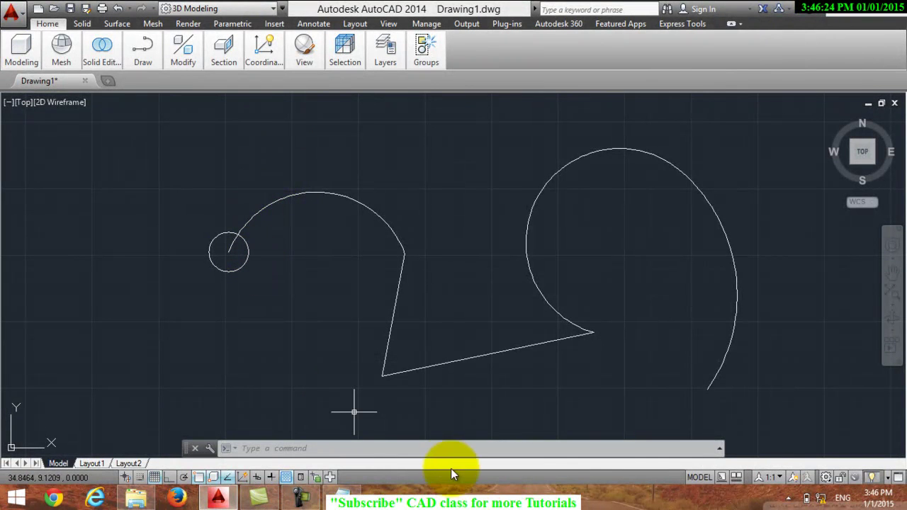
pyautogui.click(346, 496)
pyautogui.hotkey('ctrl', 'a')
# Write 'now select SW isometric view' in the note and highlight 'SW isometric'.
pyautogui.write('now')
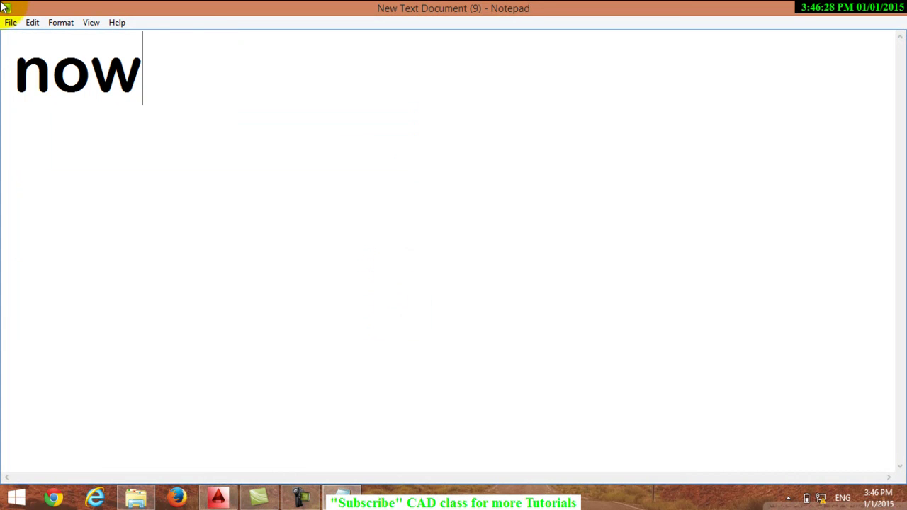
pyautogui.write(' selec')
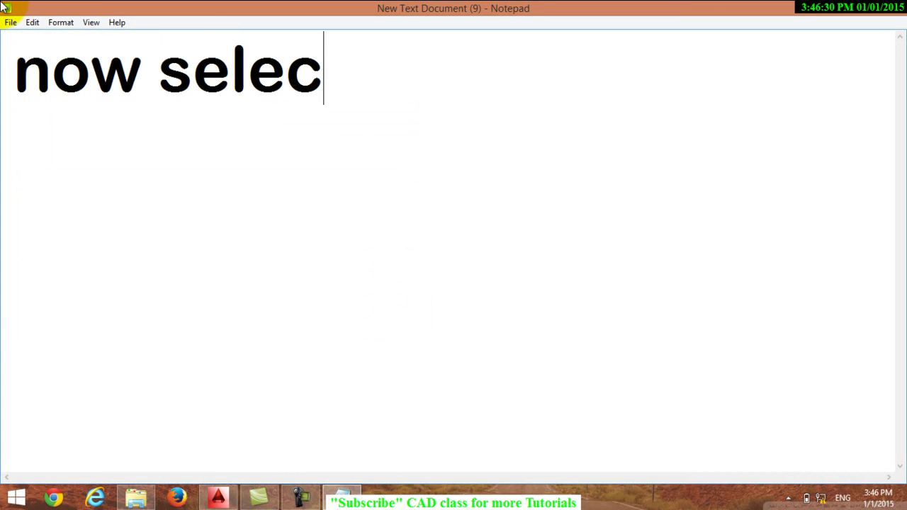
pyautogui.write('t')
pyautogui.write(' SW')
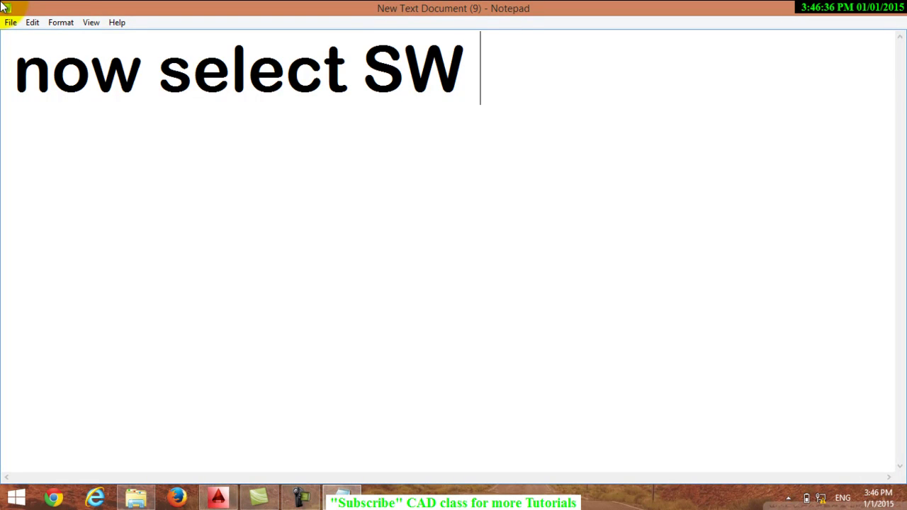
pyautogui.write('isome')
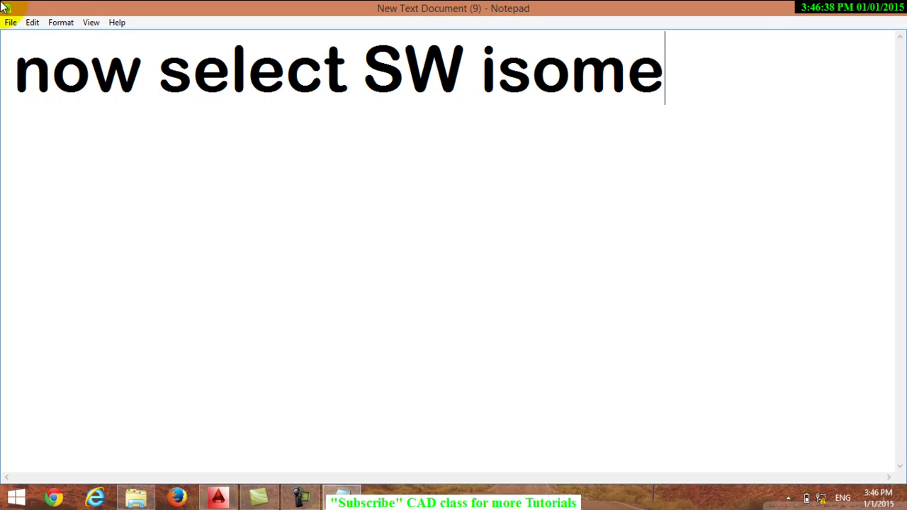
pyautogui.write('tric')
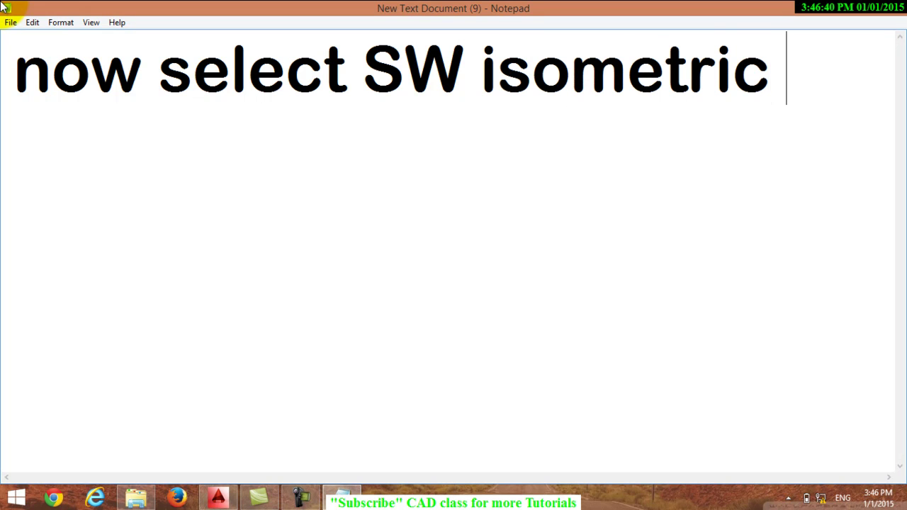
pyautogui.write('view')
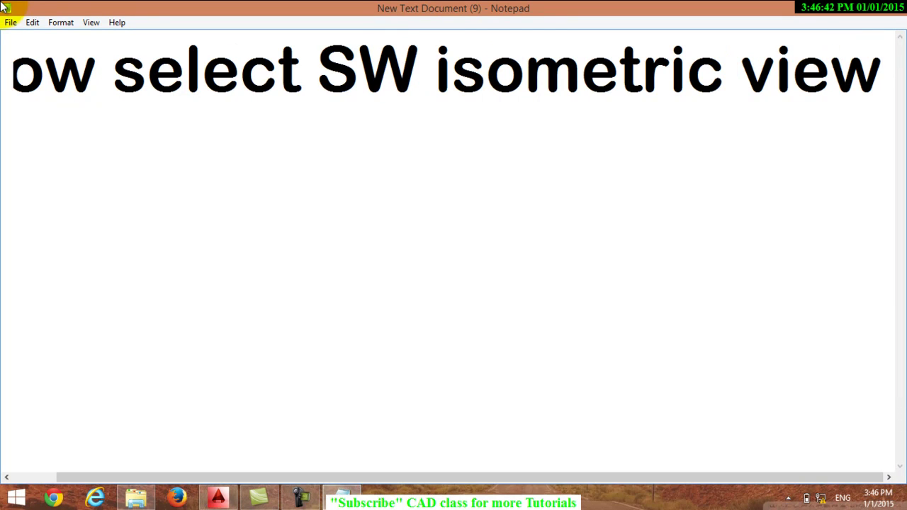
pyautogui.click(317, 51)
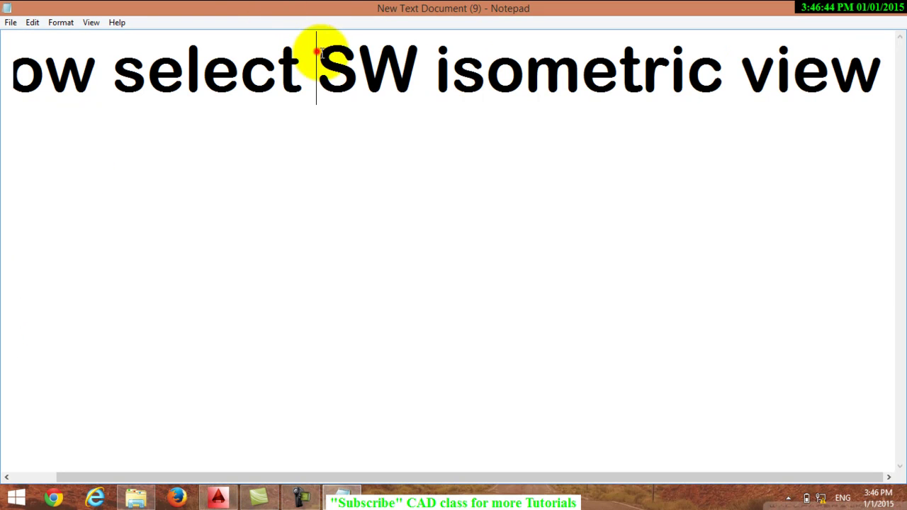
pyautogui.moveTo(317, 51); pyautogui.dragTo(723, 85)
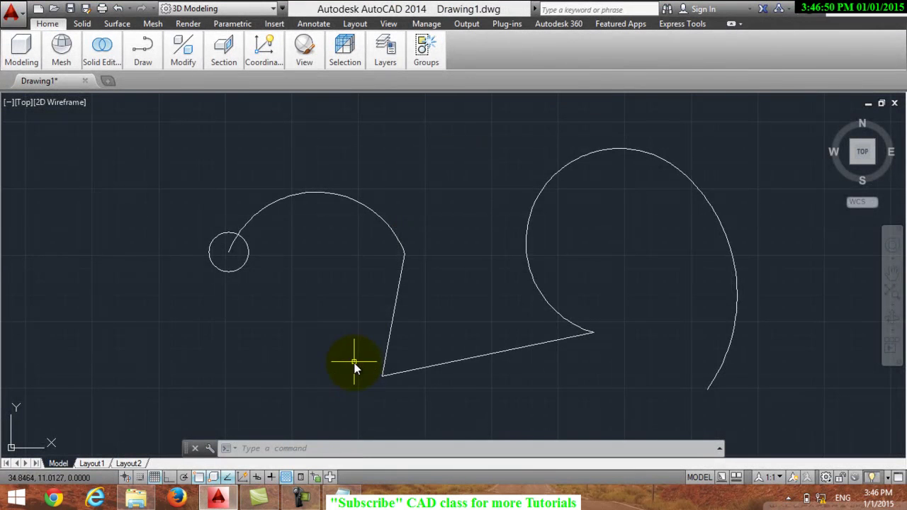
# Switch the AutoCAD viewpoint to SW Isometric.
pyautogui.click(23, 104)
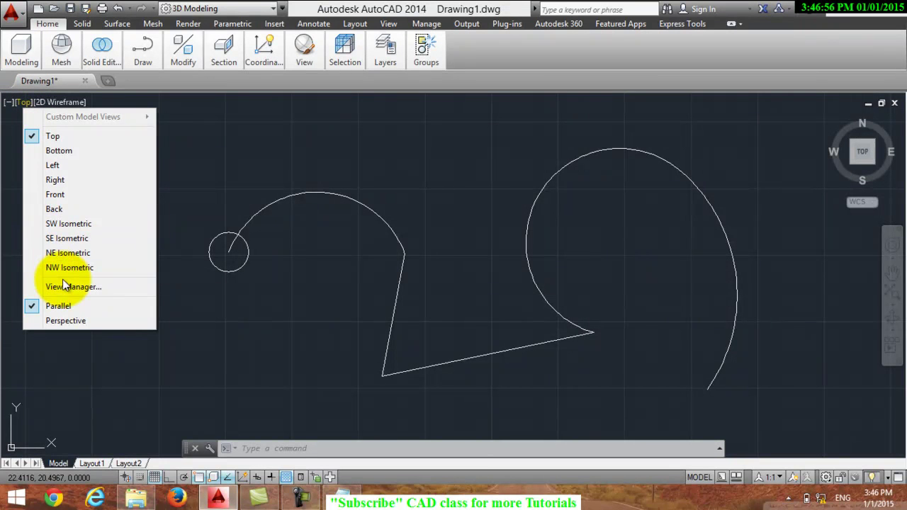
pyautogui.click(94, 223)
pyautogui.click(270, 386)
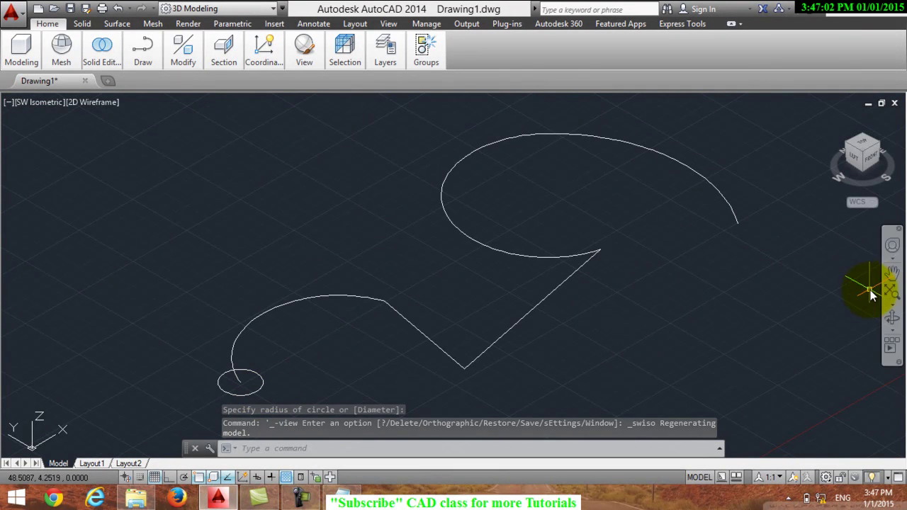
# Pan to recentre the circle and path, then return to the Notepad notes.
pyautogui.click(892, 272)
pyautogui.moveTo(615, 340); pyautogui.dragTo(653, 266)
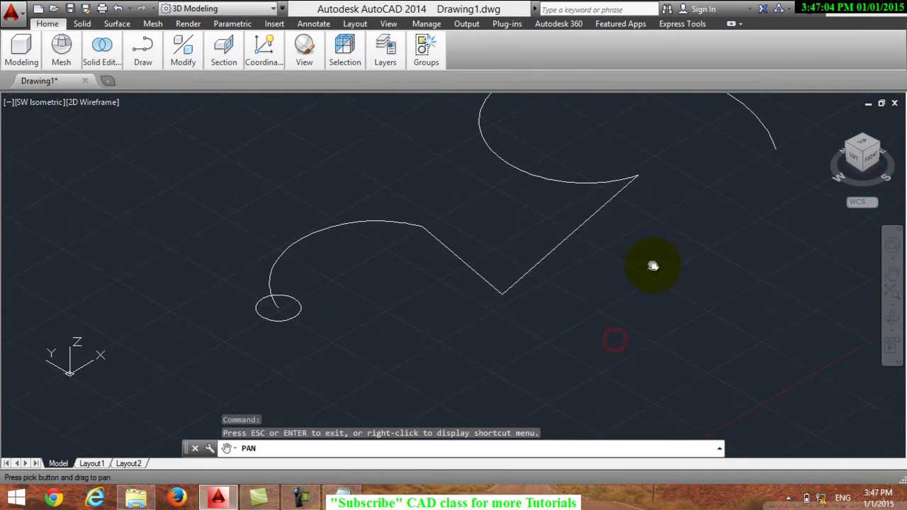
pyautogui.rightClick(464, 281)
pyautogui.click(475, 293)
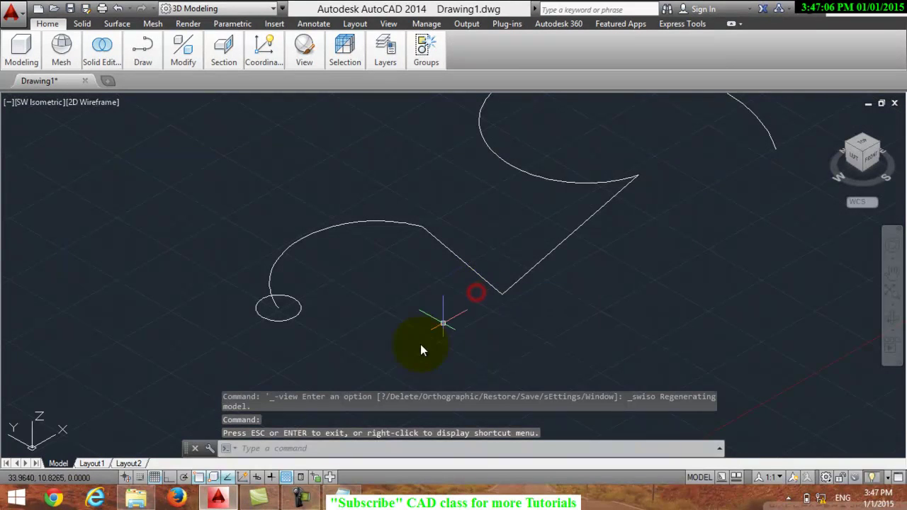
pyautogui.click(343, 498)
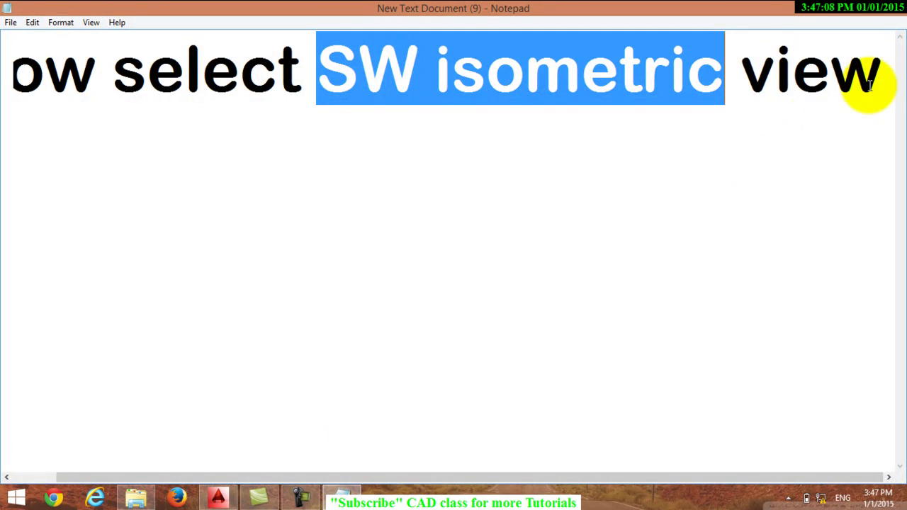
# Replace the note line with 'just type "3D rotate"' and go back to AutoCAD.
pyautogui.moveTo(883, 79); pyautogui.dragTo(8, 14)
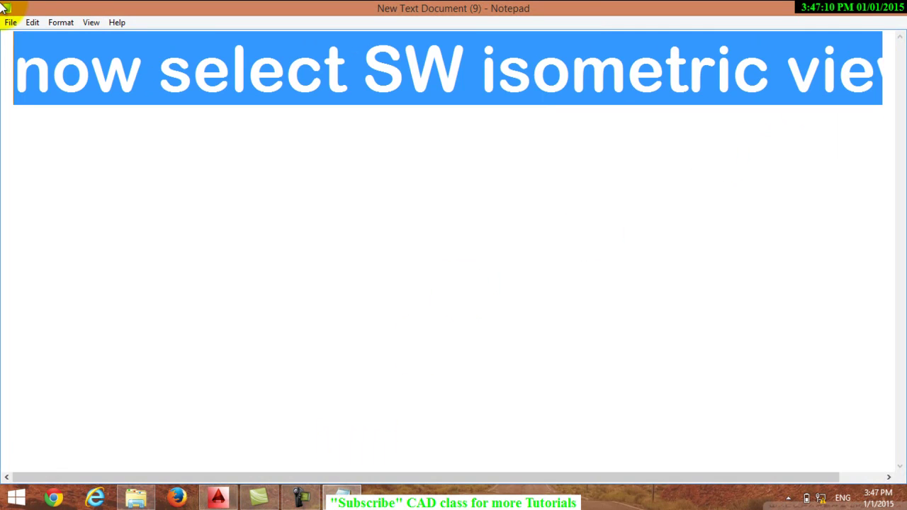
pyautogui.write('just ')
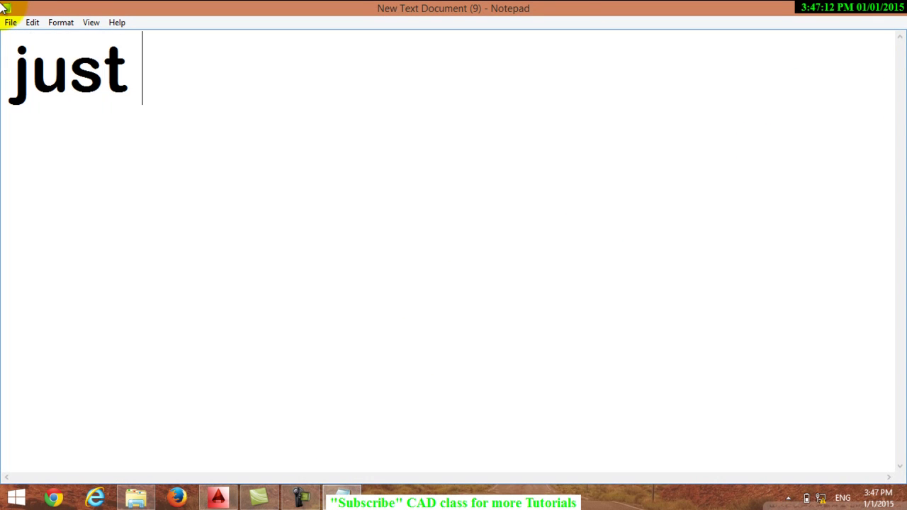
pyautogui.write('type')
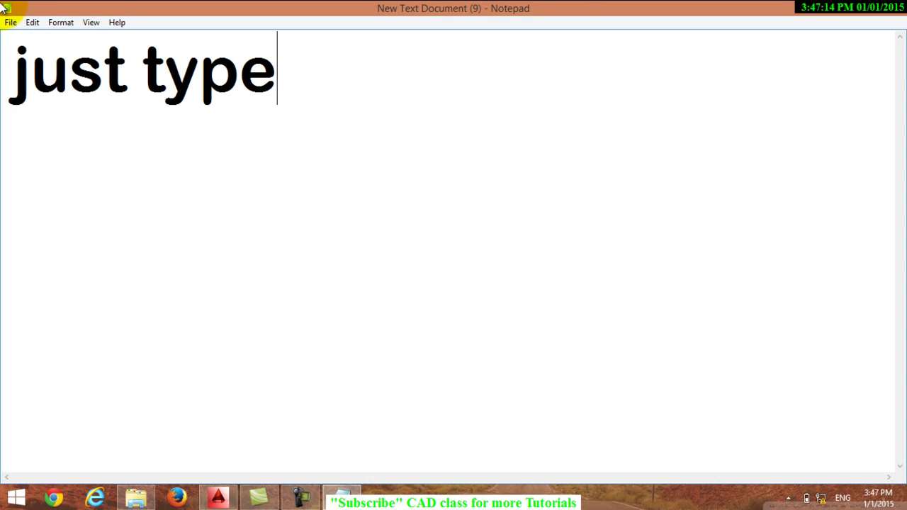
pyautogui.write(' "')
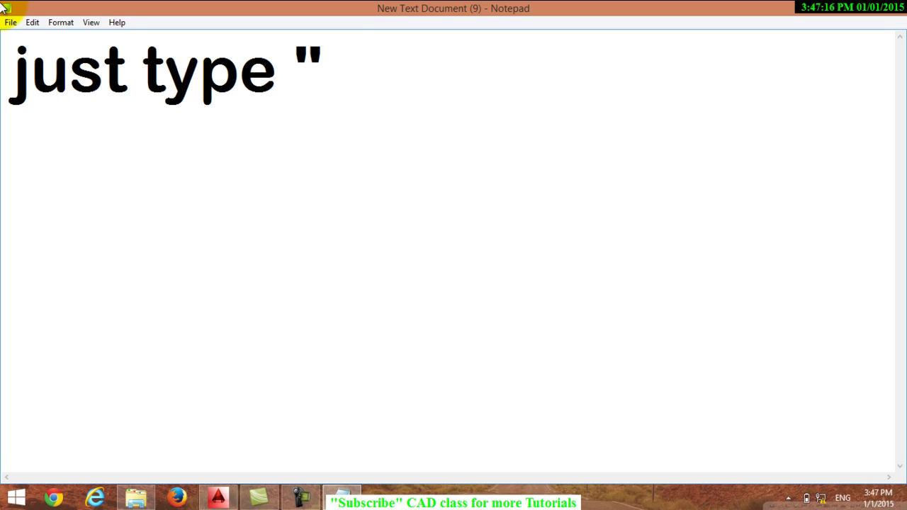
pyautogui.write('3D ')
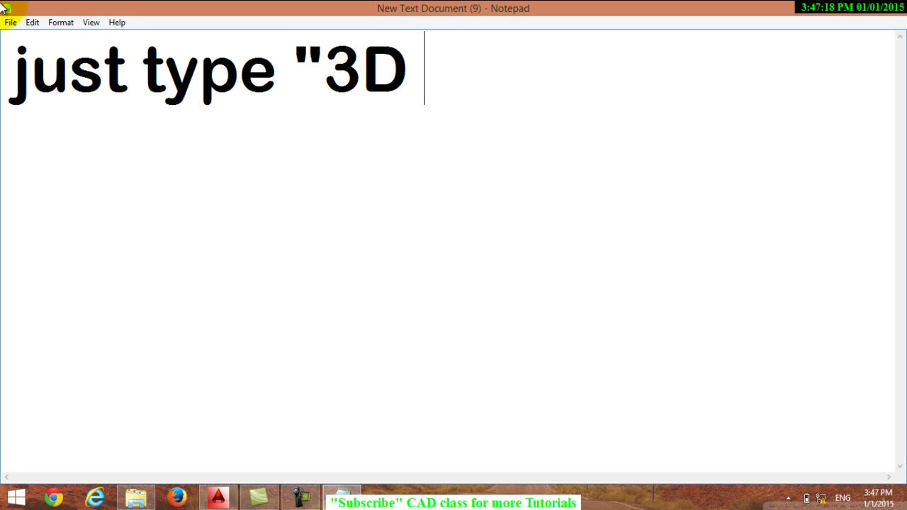
pyautogui.write('rotate')
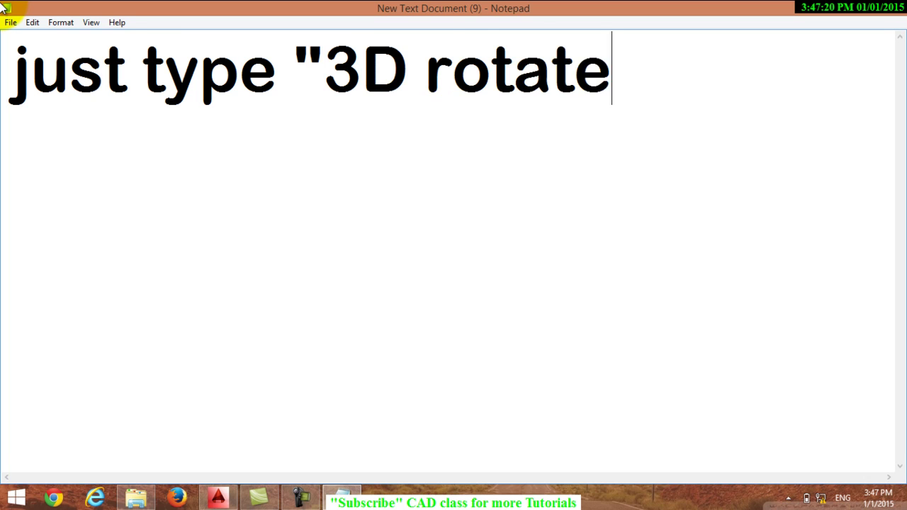
pyautogui.write('"')
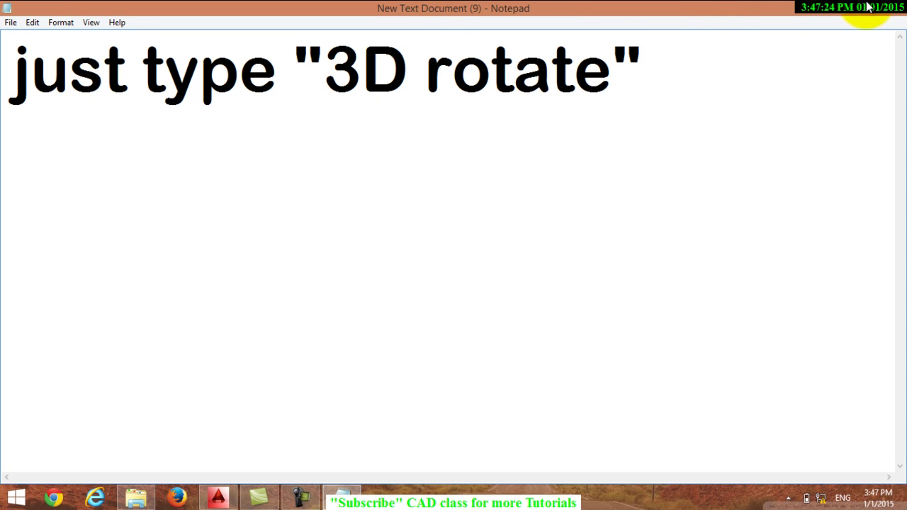
pyautogui.click(843, 9)
# Launch 3DROTATE from the command line's autocomplete list, then switch to Notepad.
pyautogui.click(374, 458)
pyautogui.write('3D')
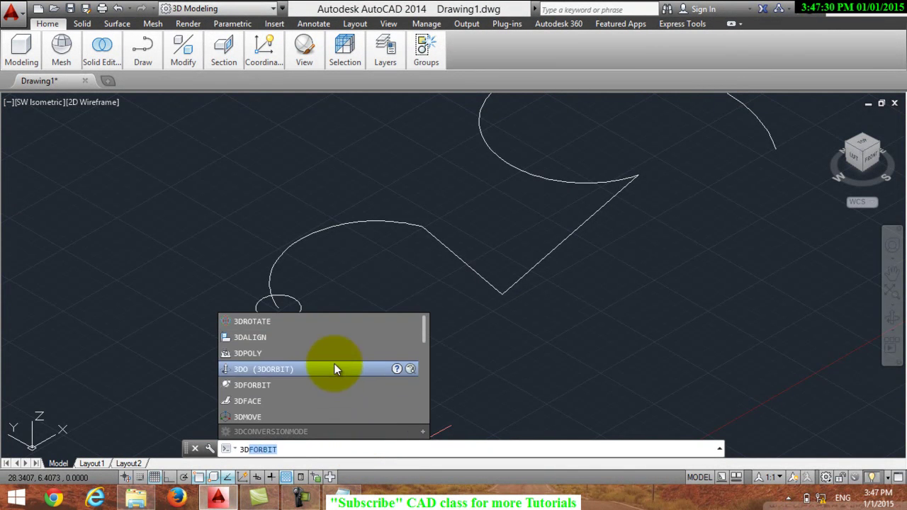
pyautogui.click(305, 322)
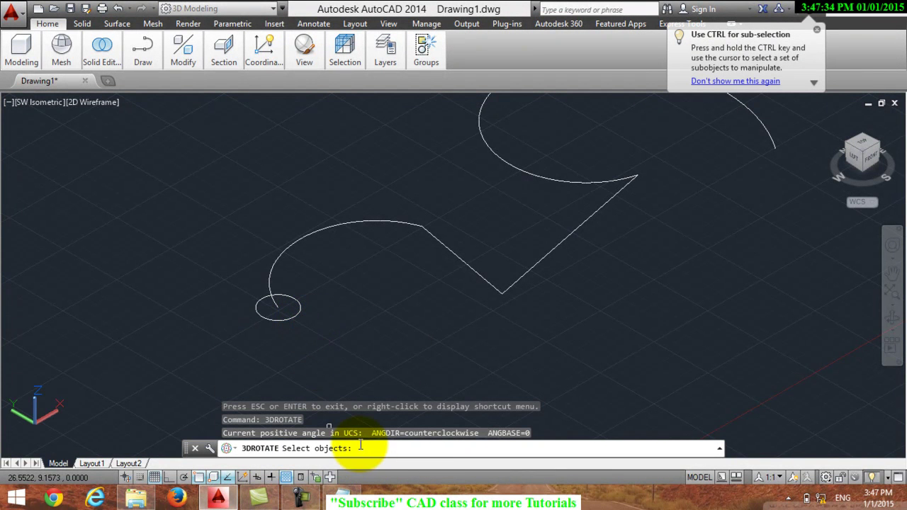
pyautogui.click(341, 496)
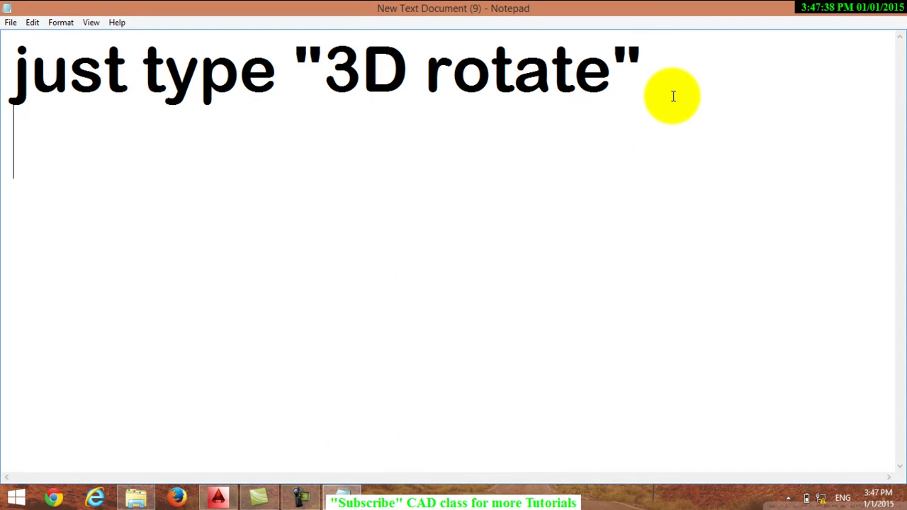
# Add a second note line reading 'select the circle', fixing the misspelling.
pyautogui.press('Return')
pyautogui.write('slec')
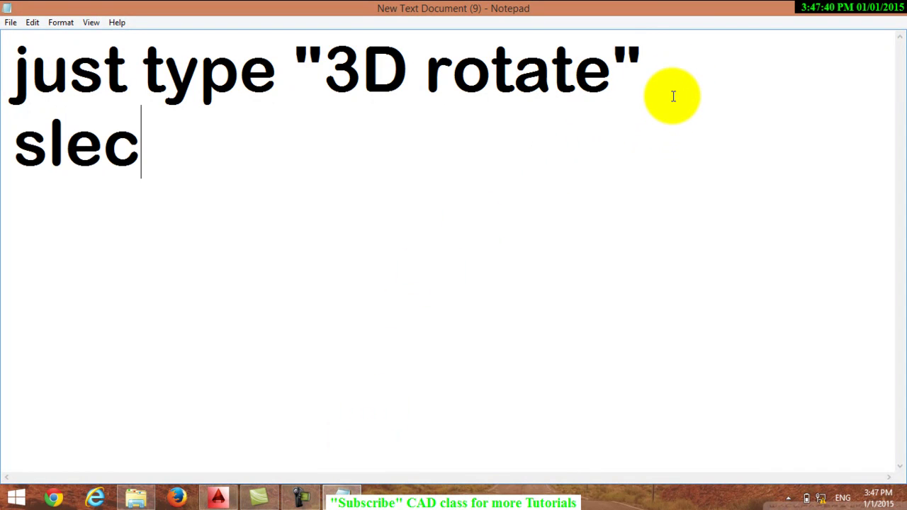
pyautogui.write('t the ')
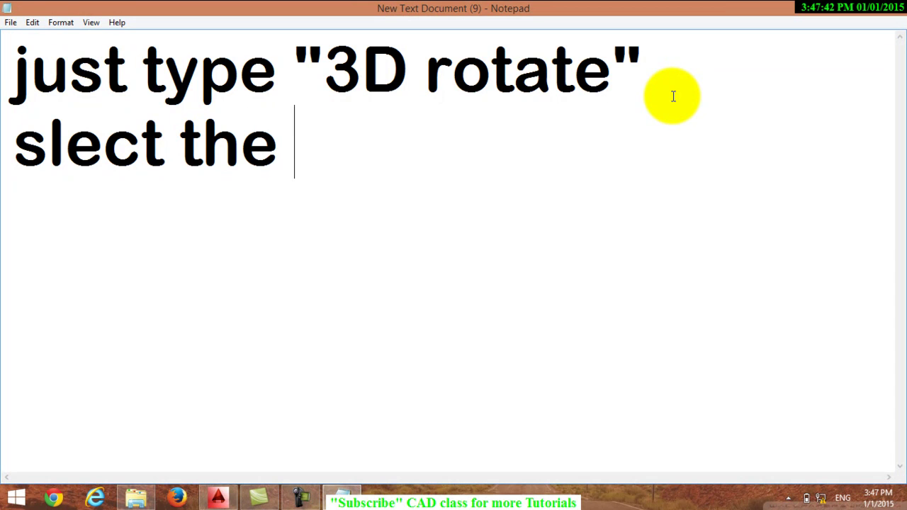
pyautogui.write('circl')
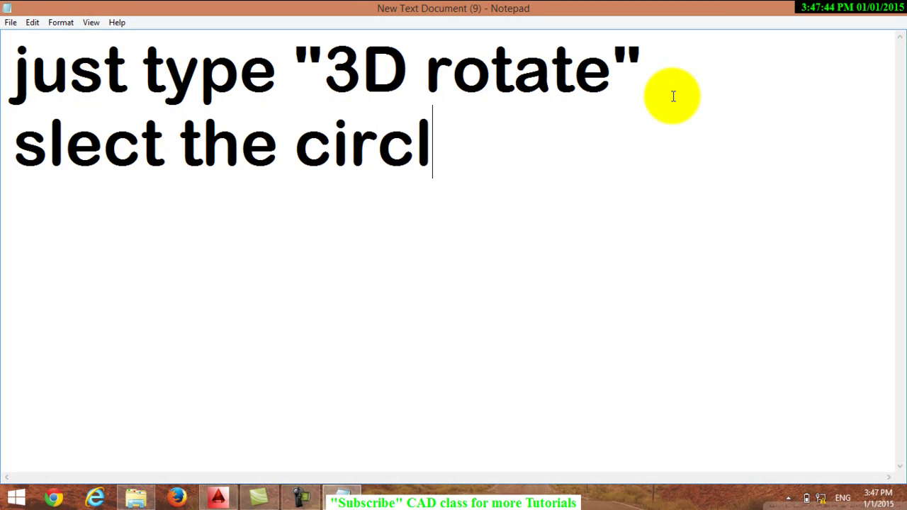
pyautogui.write('e')
pyautogui.press('Left')
pyautogui.press('Left')
pyautogui.write('e')
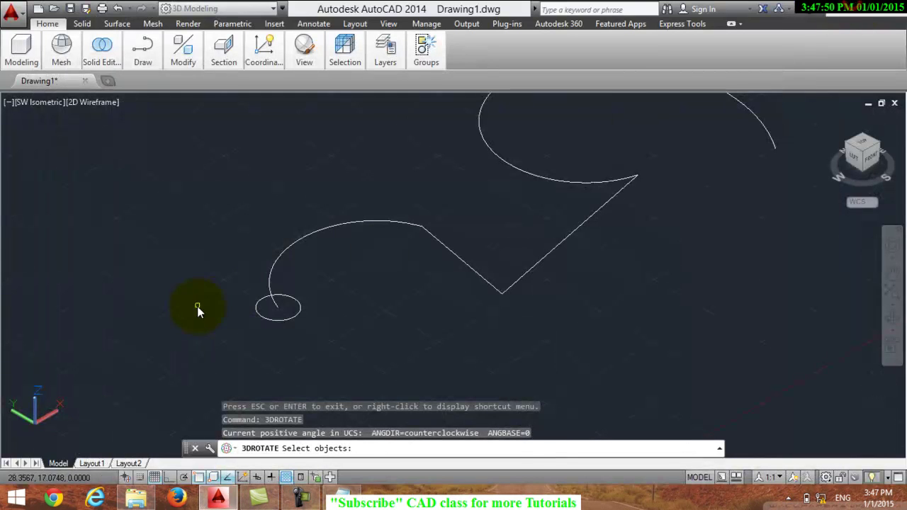
# Pick the small circle as the 3DROTATE object and confirm, then switch to Notepad.
pyautogui.click(265, 320)
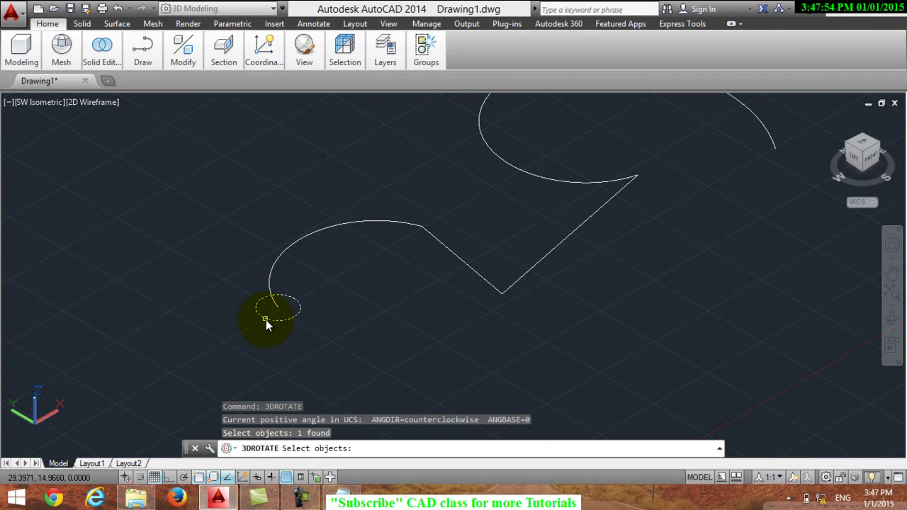
pyautogui.press('Return')
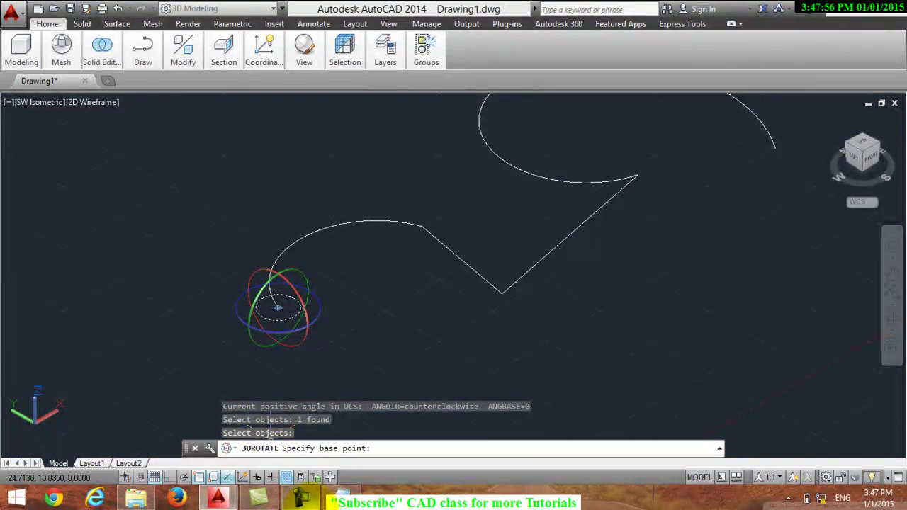
pyautogui.click(342, 499)
# Add a third note line 'press enter' and switch back to AutoCAD.
pyautogui.click(535, 181)
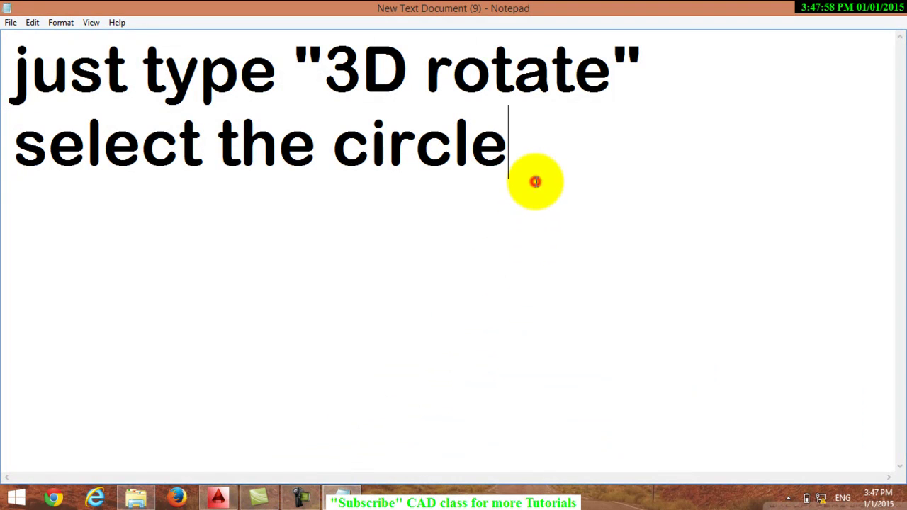
pyautogui.press('Return')
pyautogui.write('p')
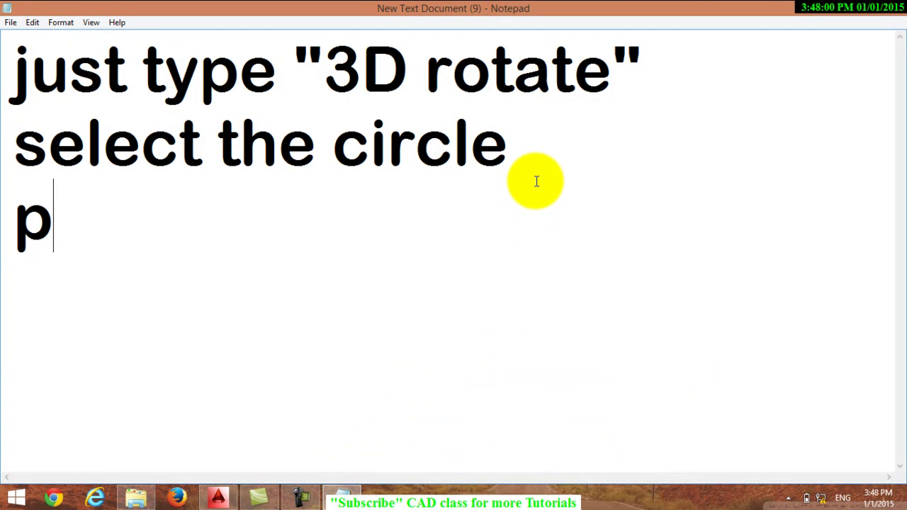
pyautogui.write('ress en')
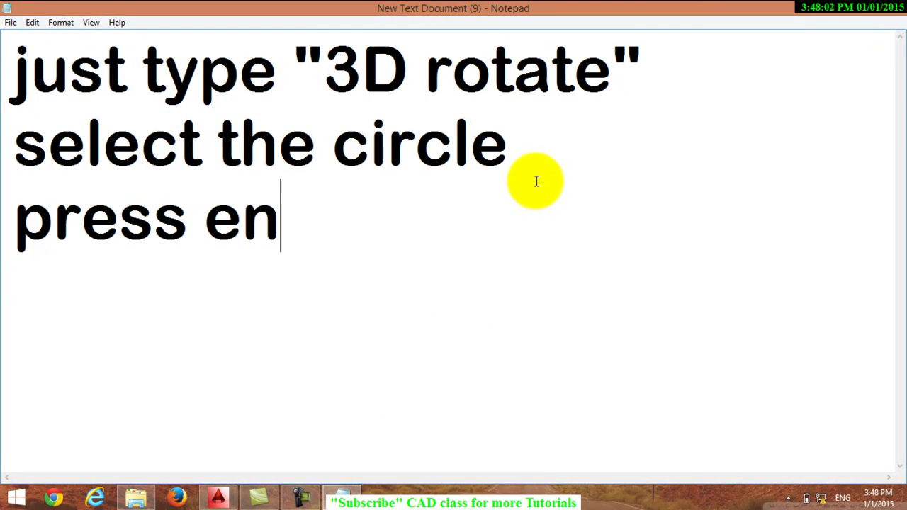
pyautogui.write('ter')
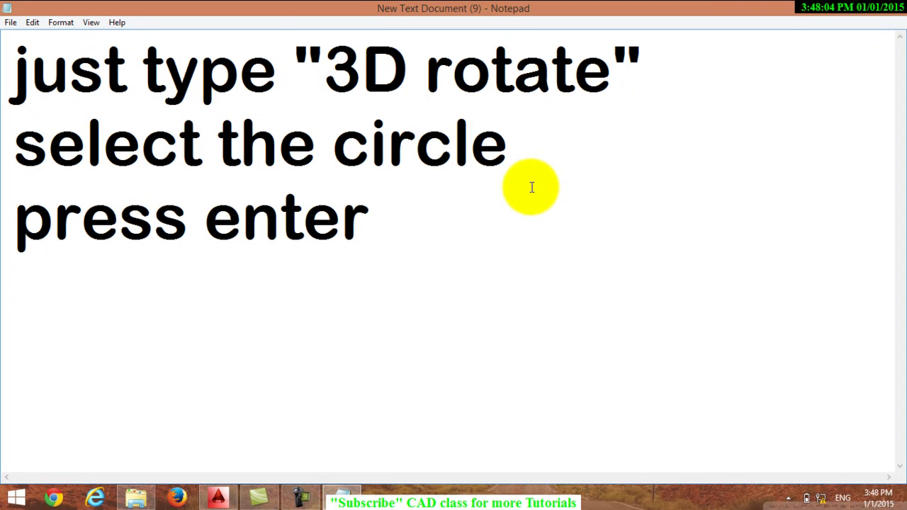
pyautogui.hotkey('alt', 'Tab')
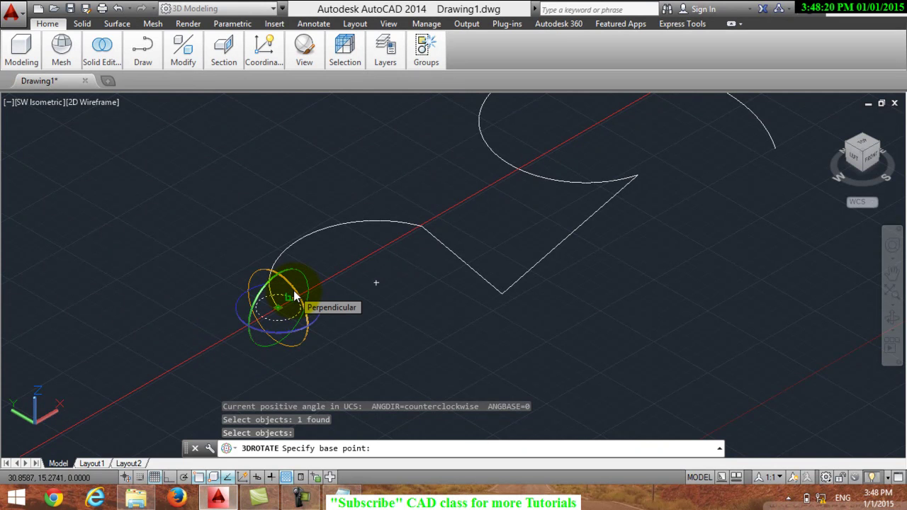
# Set the base point at the circle and rotate it upright, then return to Notepad.
pyautogui.click(295, 296)
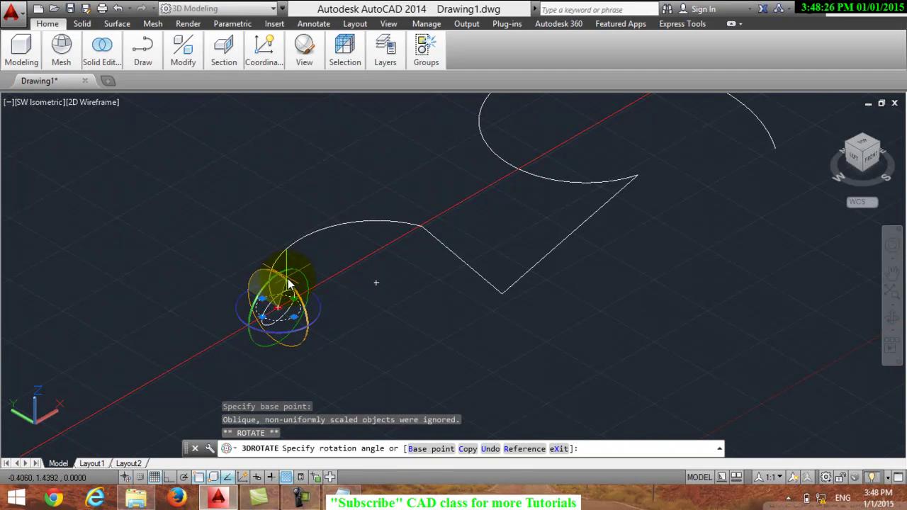
pyautogui.click(287, 276)
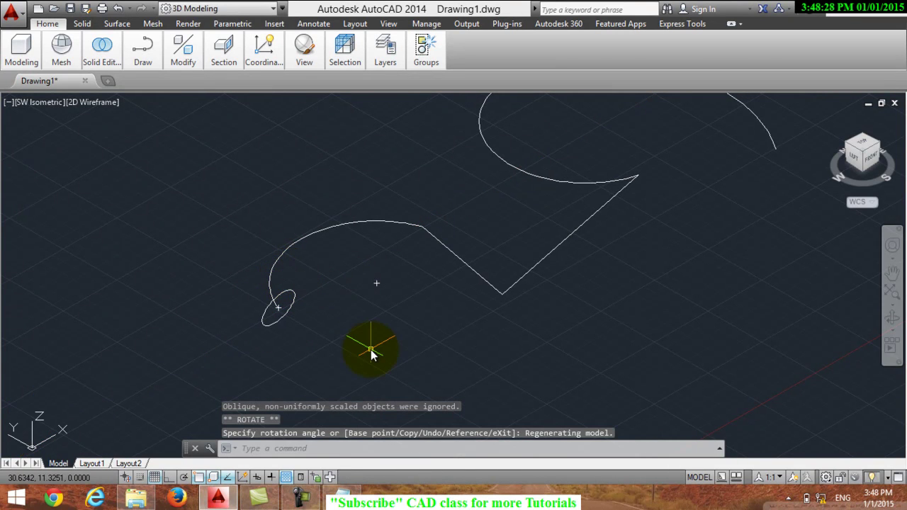
pyautogui.click(347, 500)
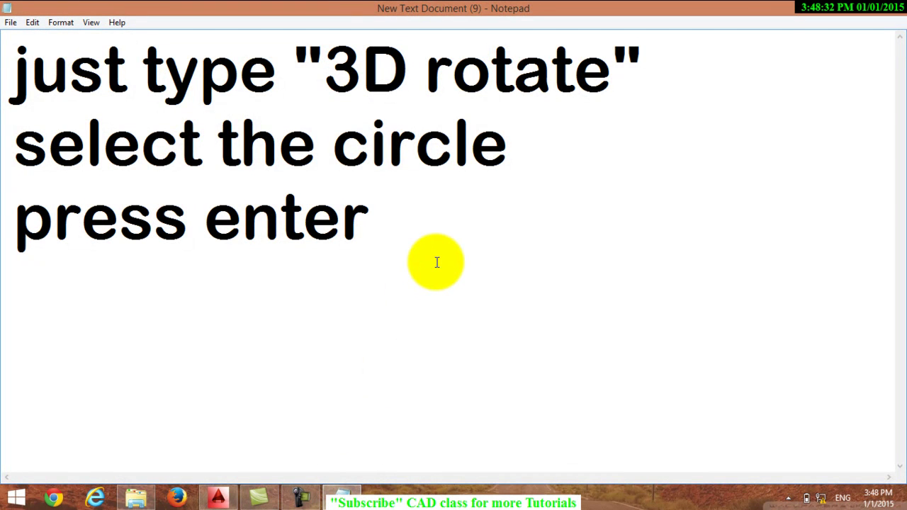
# Write 'now do rotate', then rewrite the note as 'now type "SWEEP"'.
pyautogui.write('n')
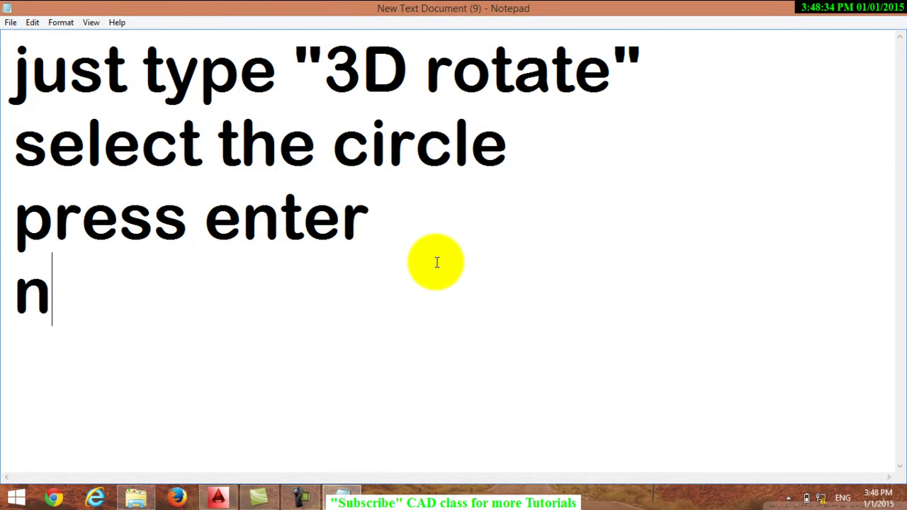
pyautogui.write('owdo')
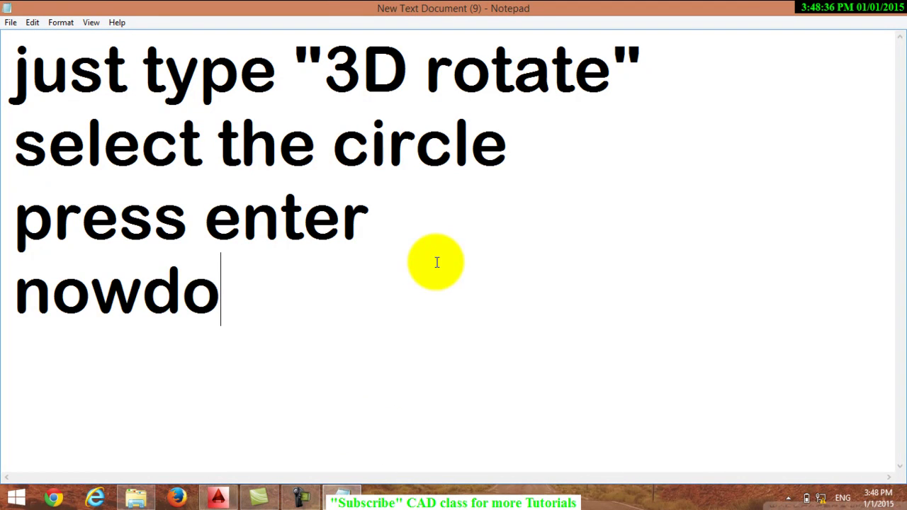
pyautogui.press('BackSpace')
pyautogui.press('BackSpace')
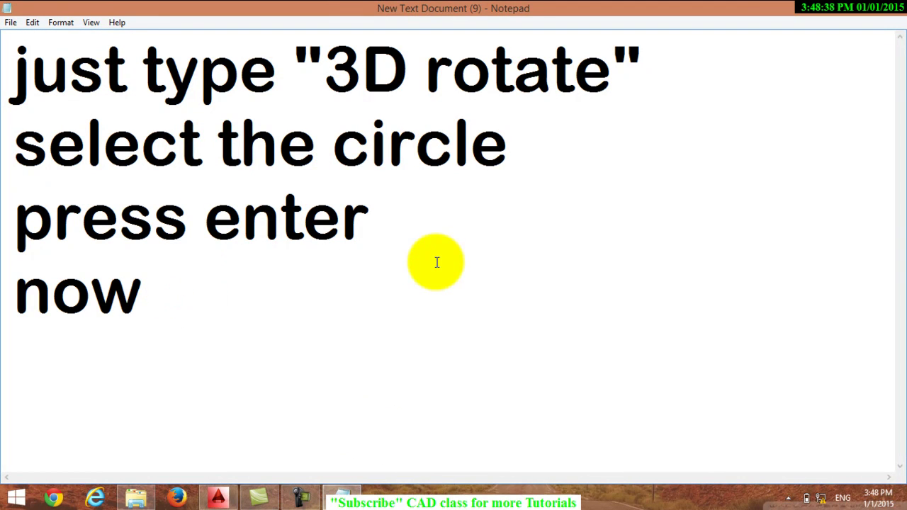
pyautogui.write('do')
pyautogui.press('BackSpace')
pyautogui.press('BackSpace')
pyautogui.write('do ')
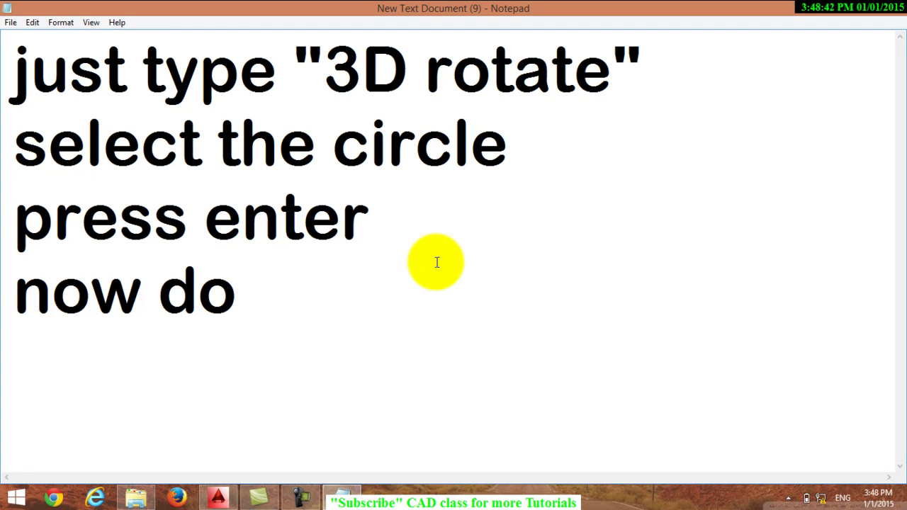
pyautogui.write('rotate')
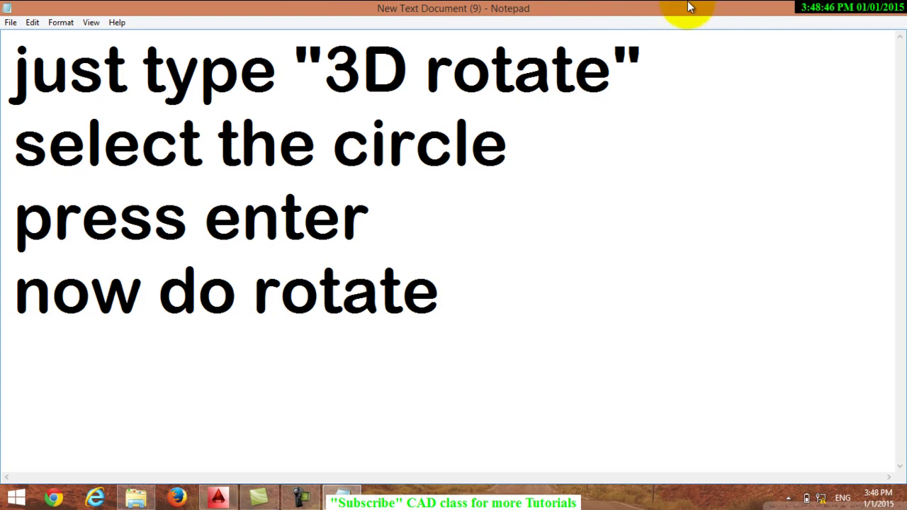
pyautogui.click(844, 14)
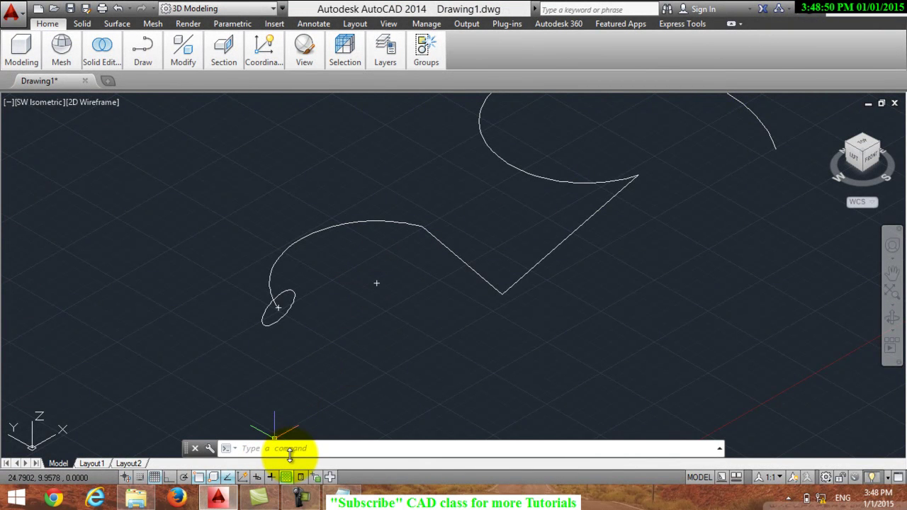
pyautogui.write('o')
pyautogui.write('w ')
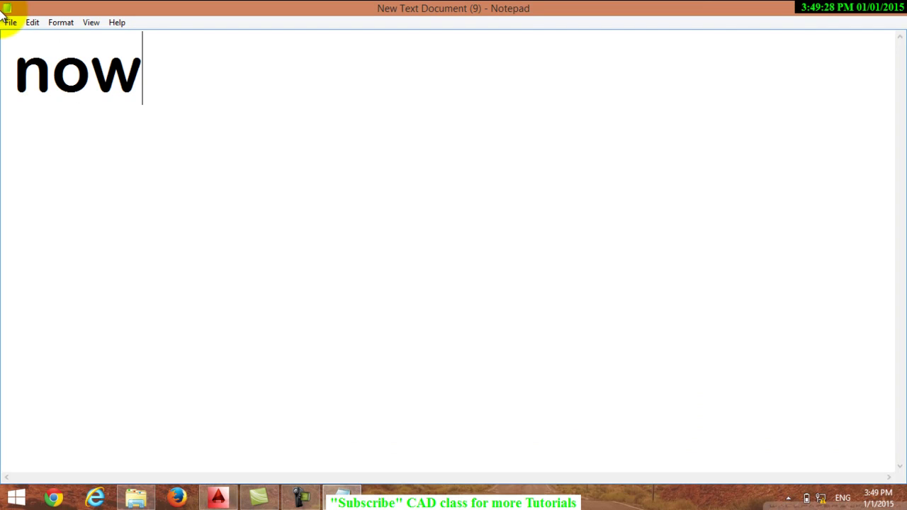
pyautogui.write('t')
pyautogui.write('ype')
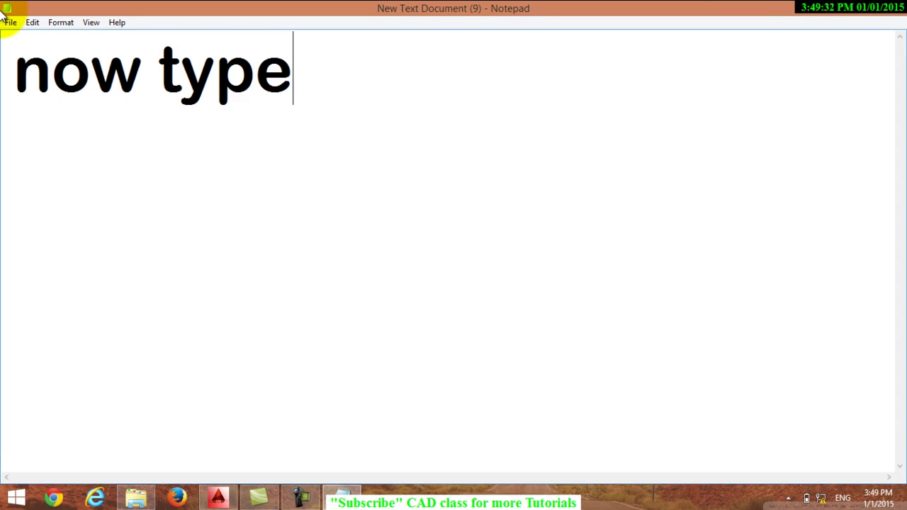
pyautogui.write(' "')
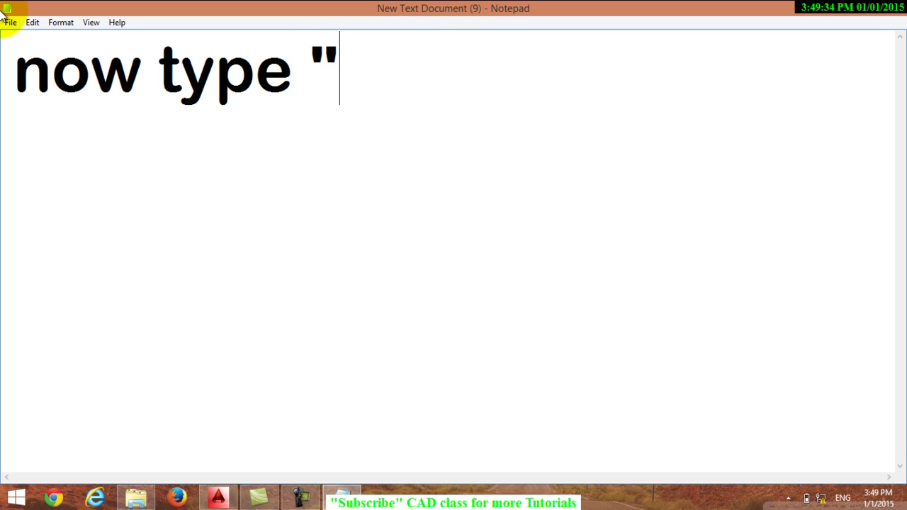
pyautogui.write('SWEE')
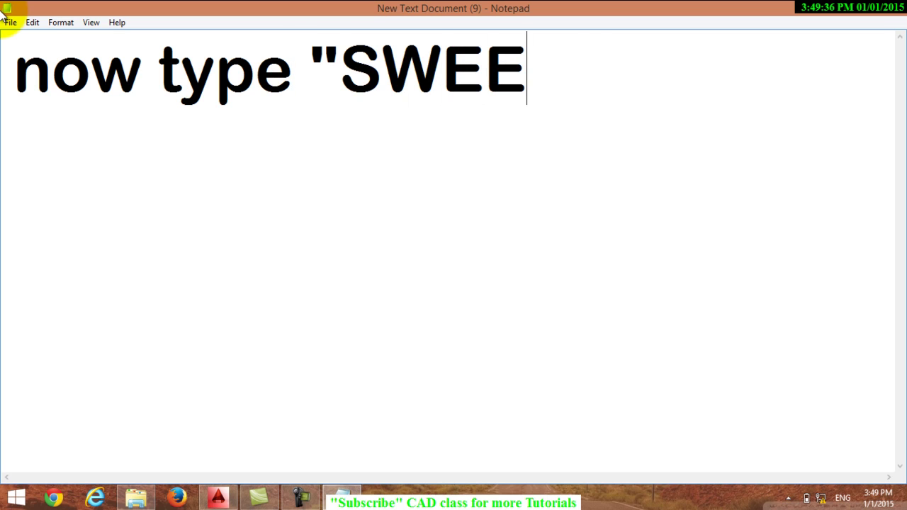
pyautogui.write('P"')
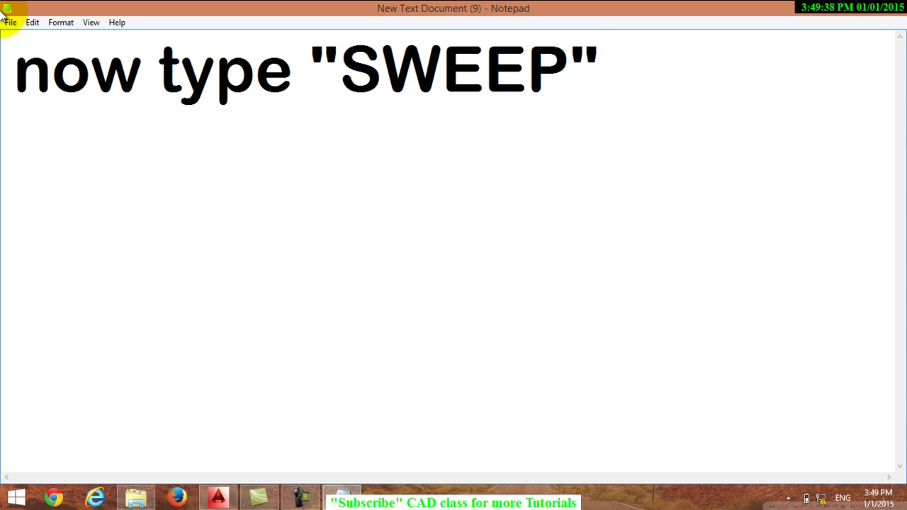
# Start the SWEEP command in AutoCAD so it prompts for objects to sweep.
pyautogui.click(843, 14)
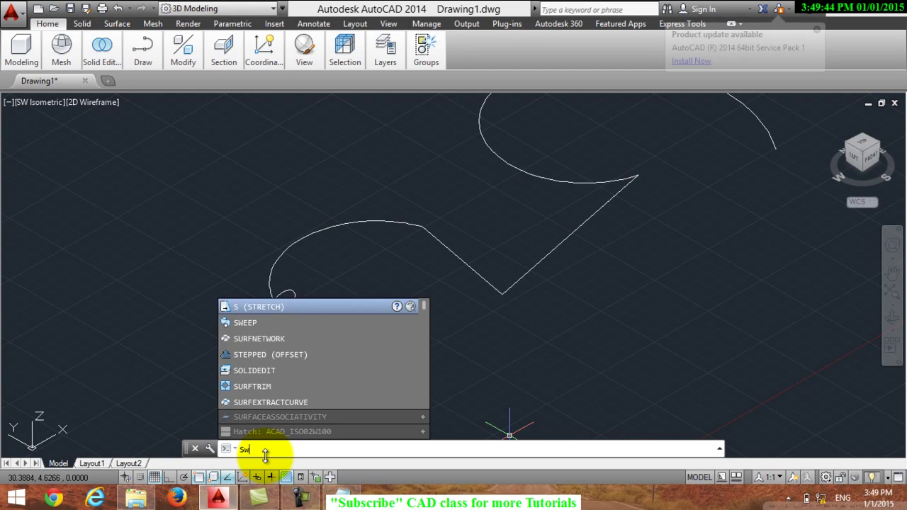
pyautogui.write('weep')
pyautogui.press('Return')
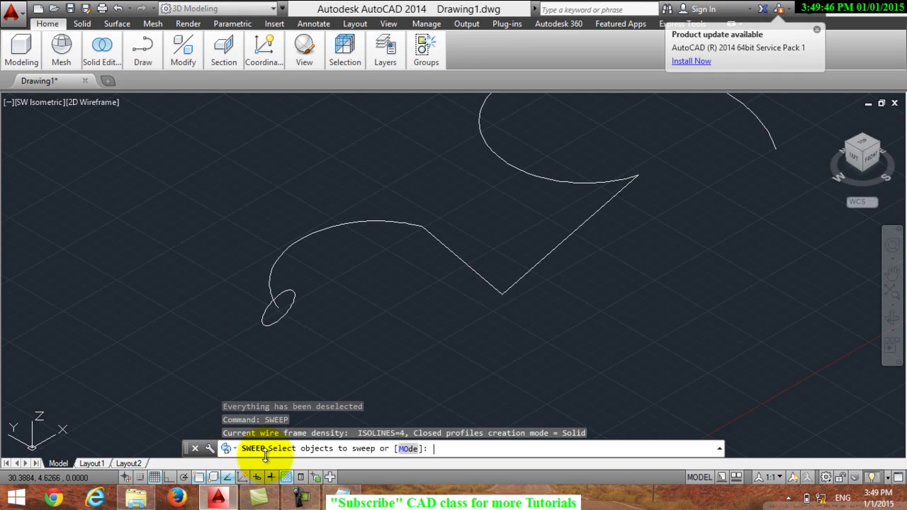
# Add the line 'select the circle' to the Notepad notes.
pyautogui.click(342, 498)
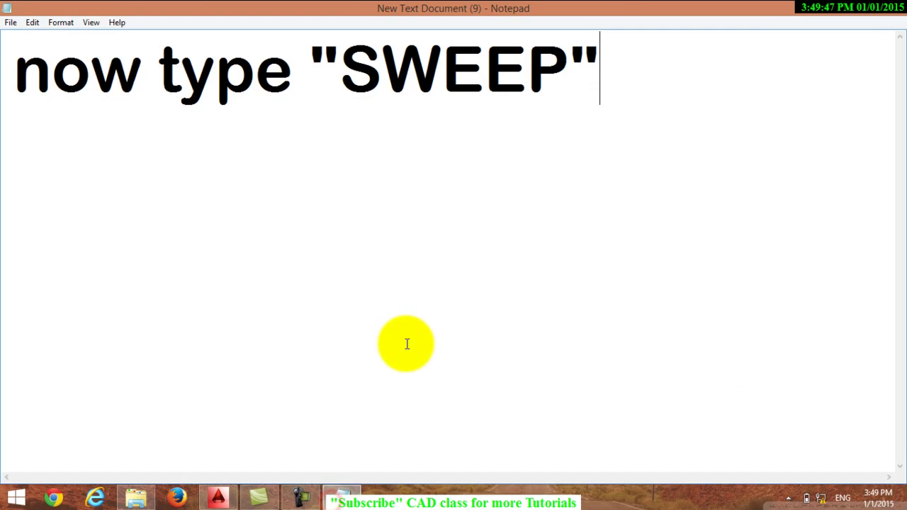
pyautogui.write('se')
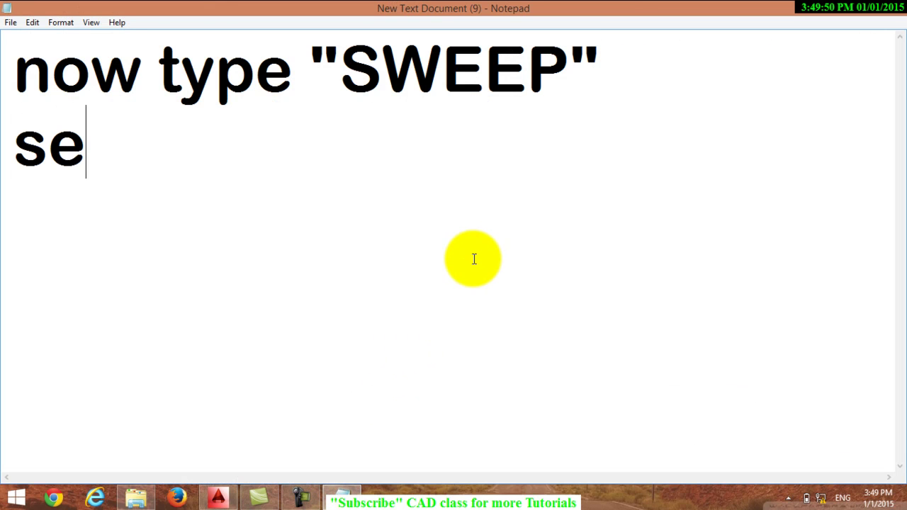
pyautogui.write('lect the ')
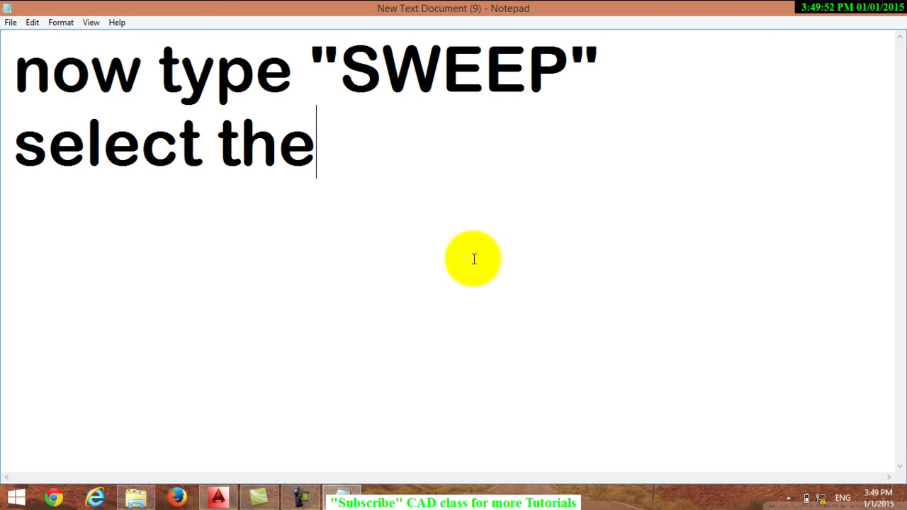
pyautogui.write('ci')
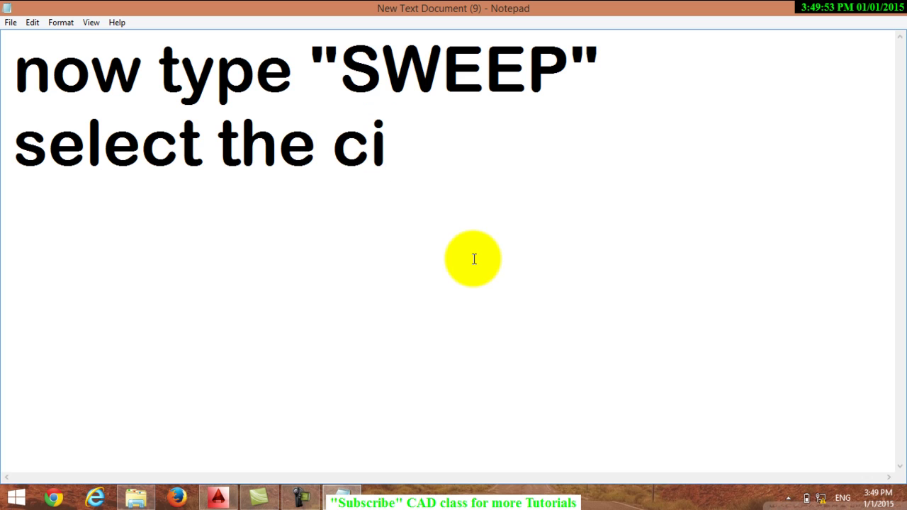
pyautogui.write('rc')
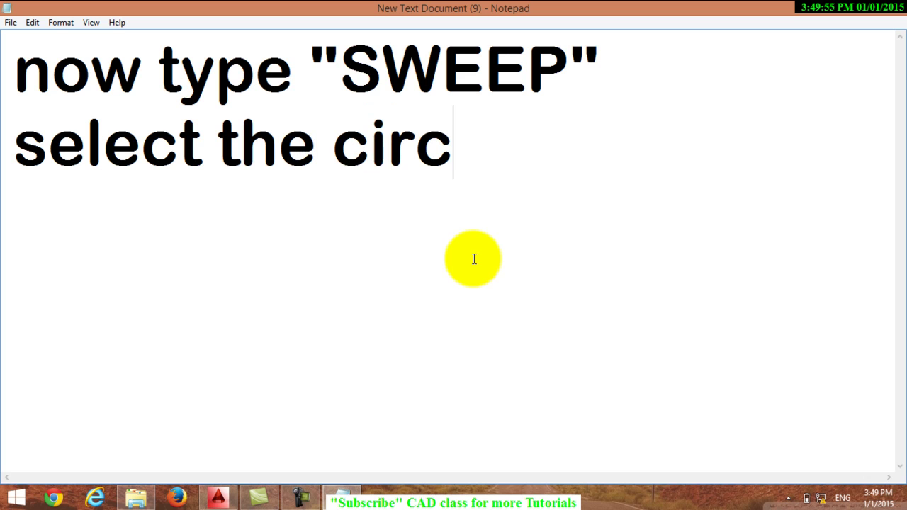
pyautogui.write('le')
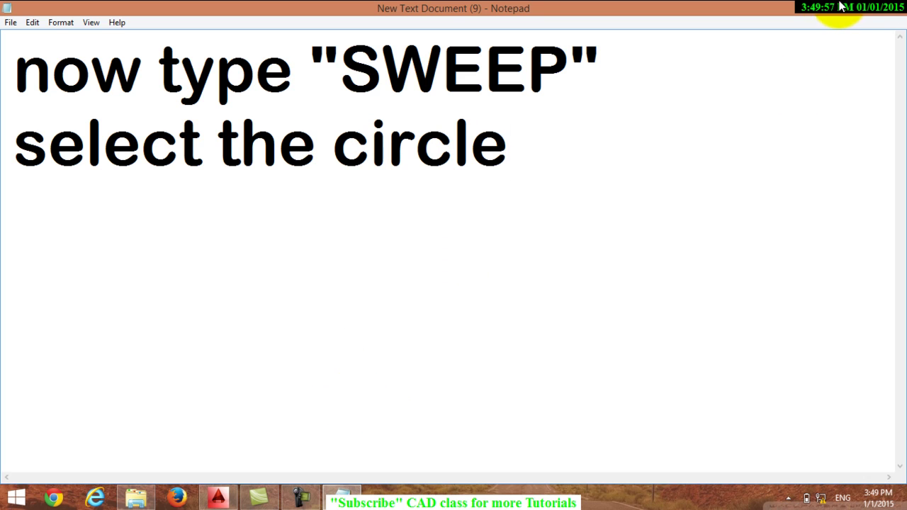
# Pick the small circle as the sweep profile and advance to the sweep path prompt.
pyautogui.click(840, 11)
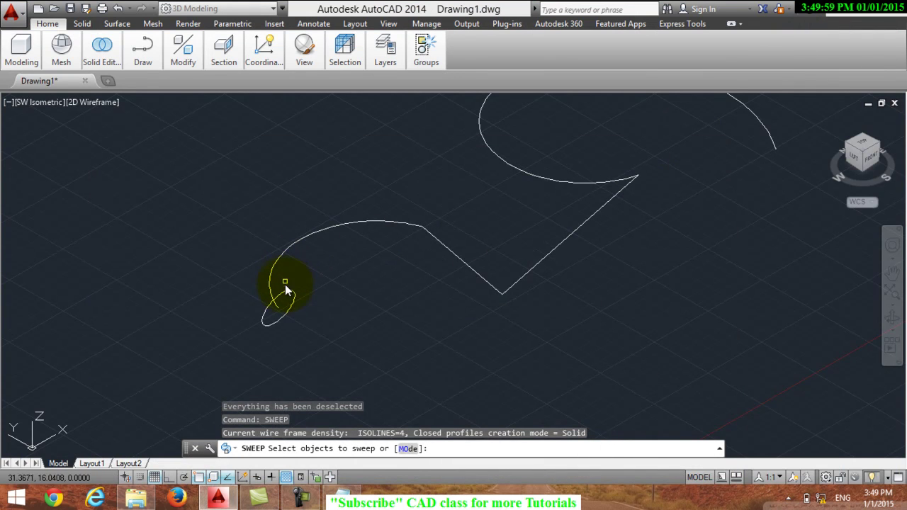
pyautogui.click(286, 296)
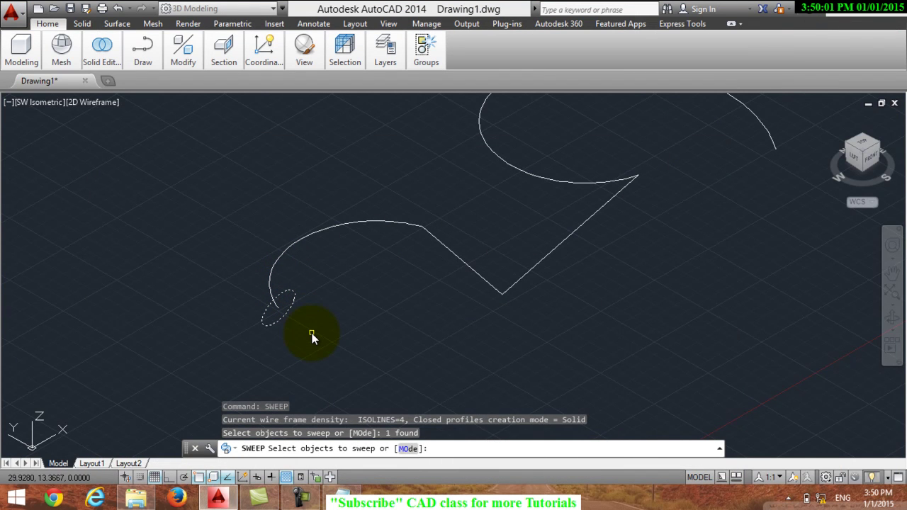
pyautogui.press('Return')
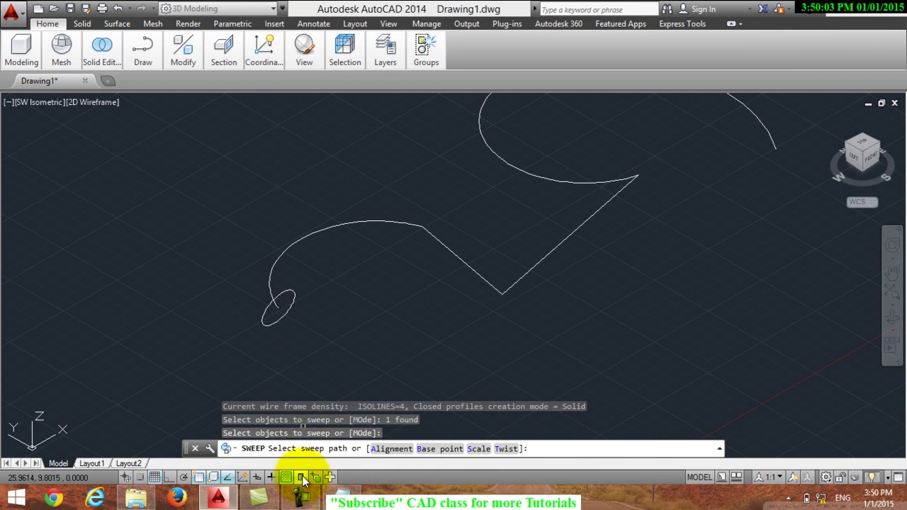
pyautogui.click(342, 496)
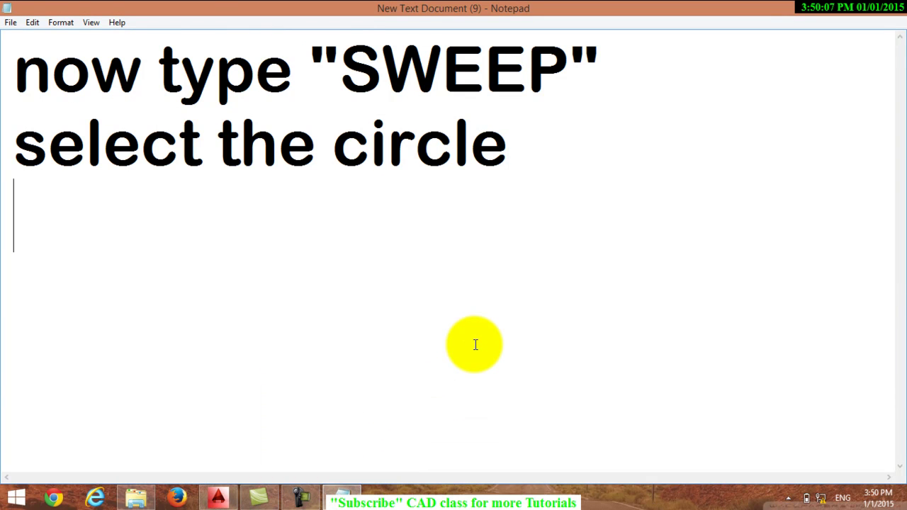
# Add the note lines 'ENTER', 'select the line' and 'ENTER', fixing a stray letter.
pyautogui.press('Return')
pyautogui.write('ENTER ')
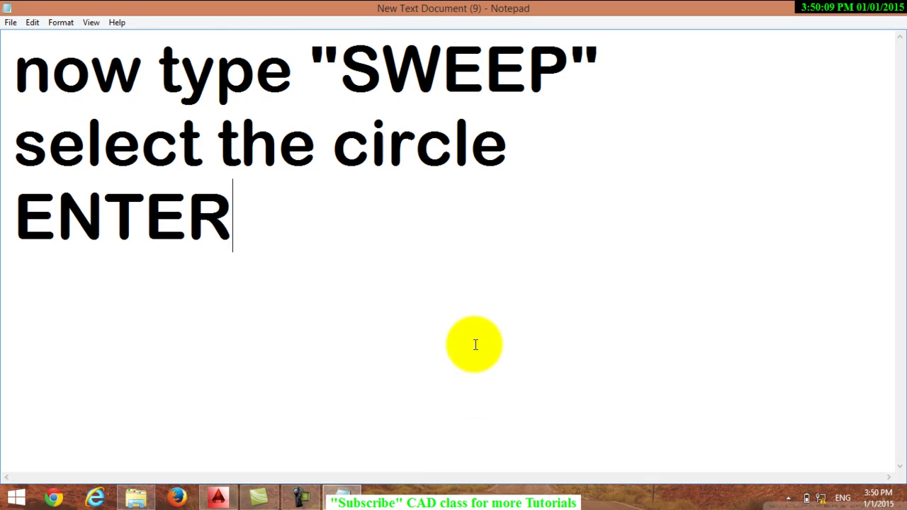
pyautogui.write('se')
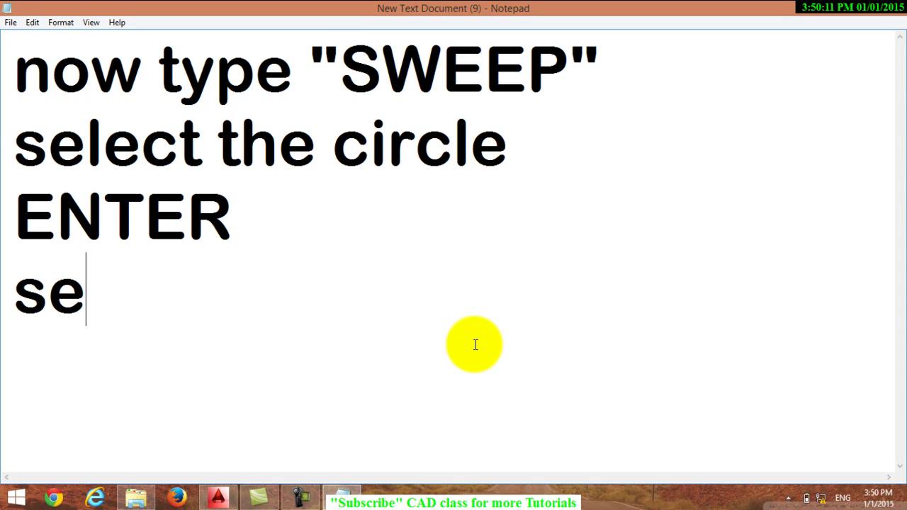
pyautogui.write('lect t')
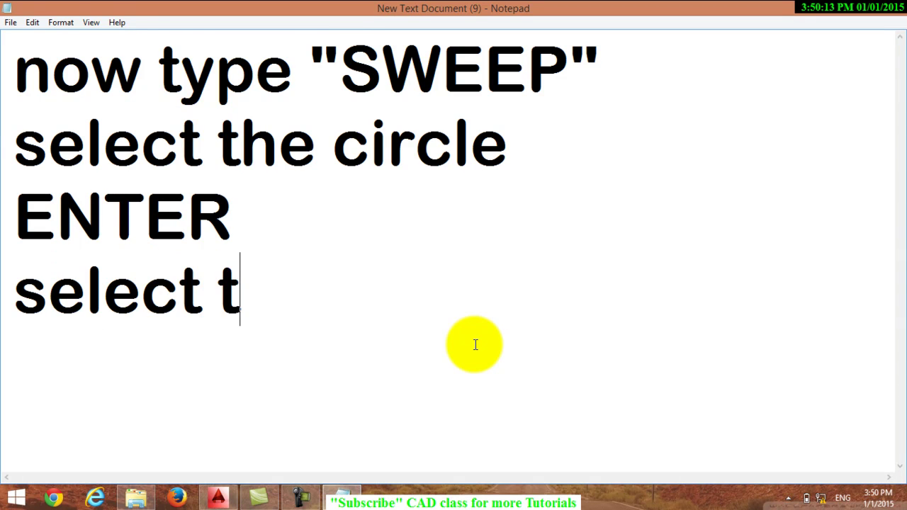
pyautogui.write('hei')
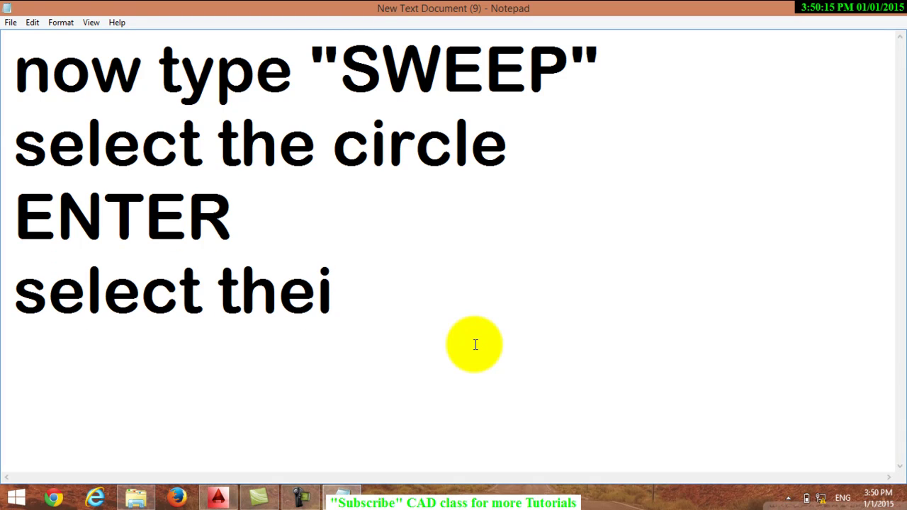
pyautogui.press('BackSpace')
pyautogui.write('l')
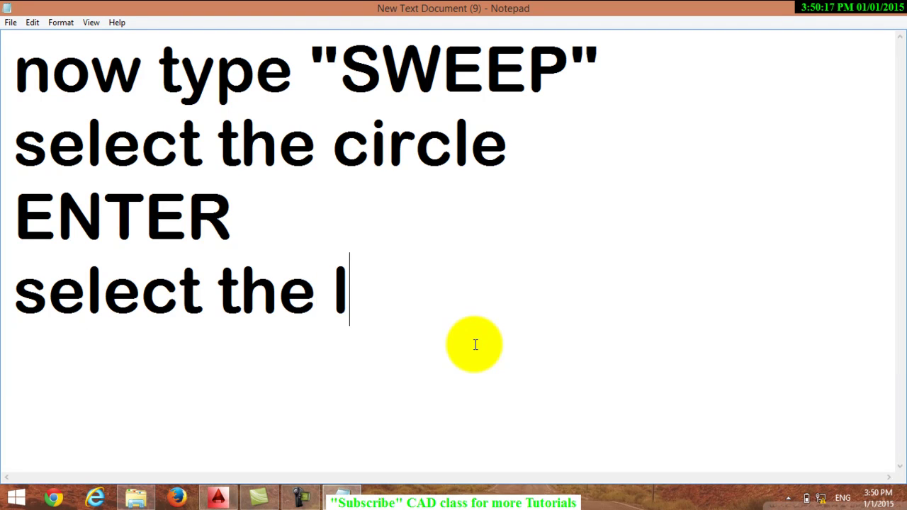
pyautogui.write('ine ')
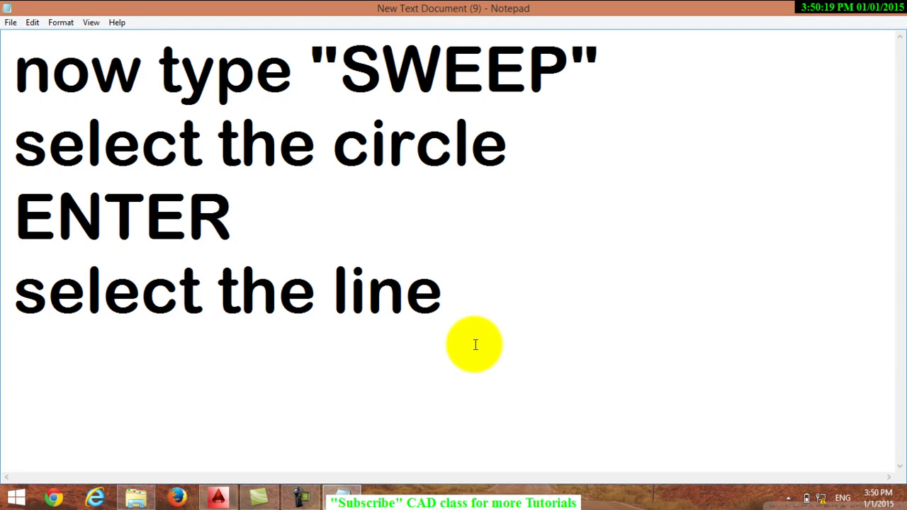
pyautogui.write('ENTER')
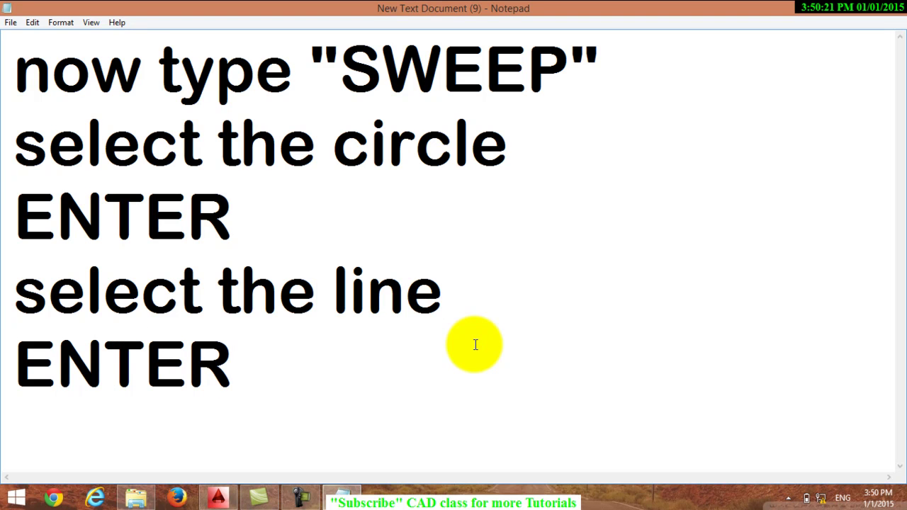
# Sweep the circle along the arc-and-line polyline into a tube, then dismiss the repeated SWEEP.
pyautogui.click(847, 9)
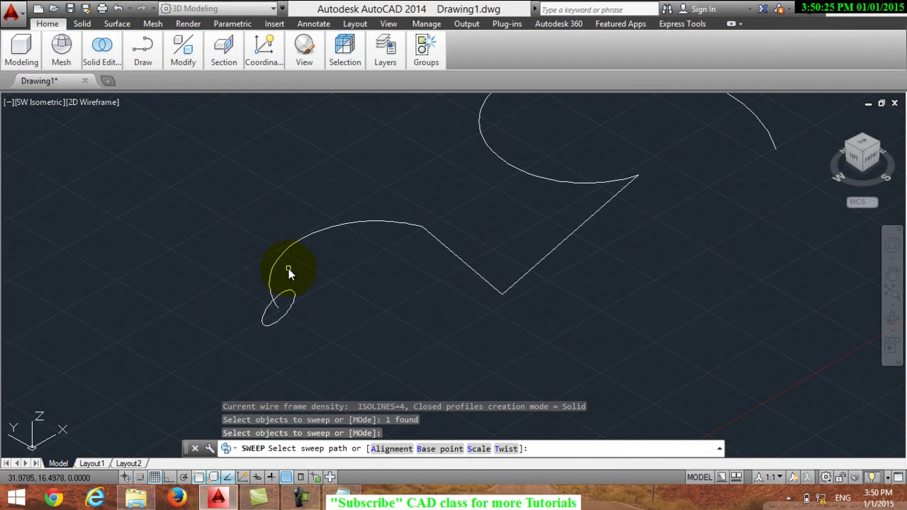
pyautogui.click(278, 259)
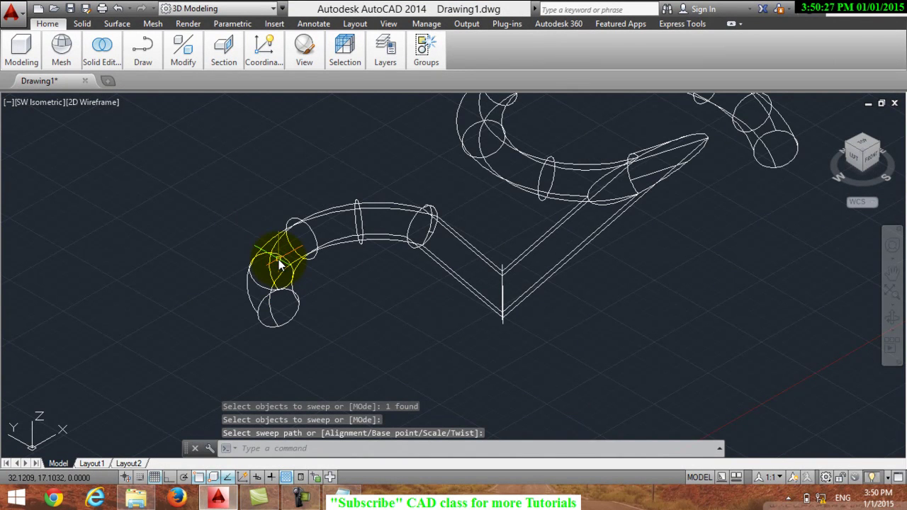
pyautogui.press('Return')
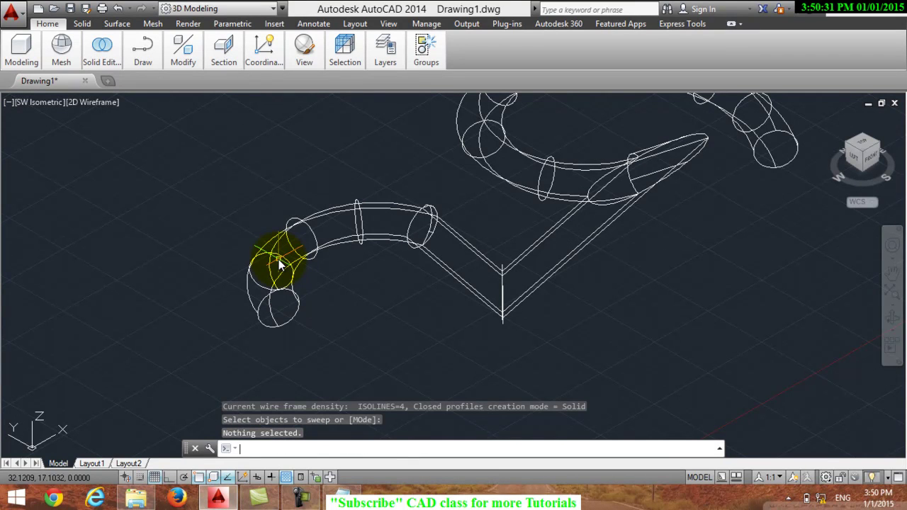
pyautogui.click(206, 232)
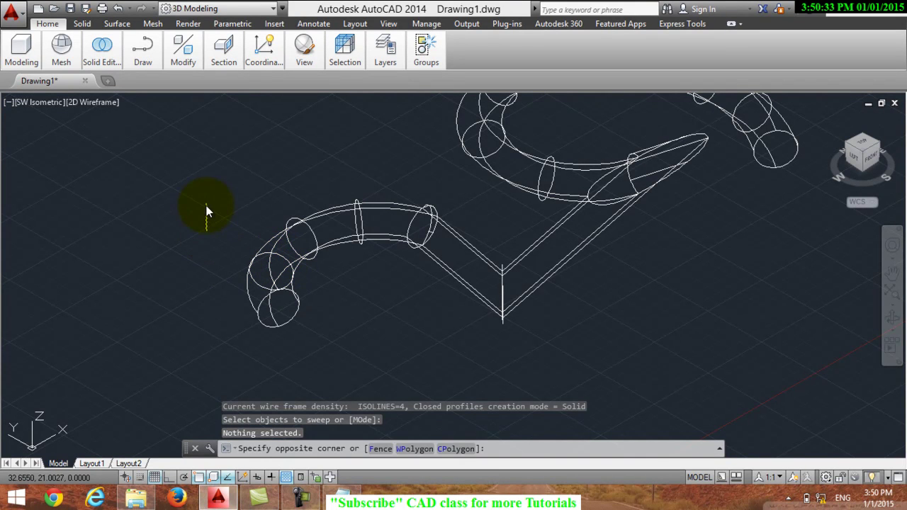
pyautogui.click(207, 210)
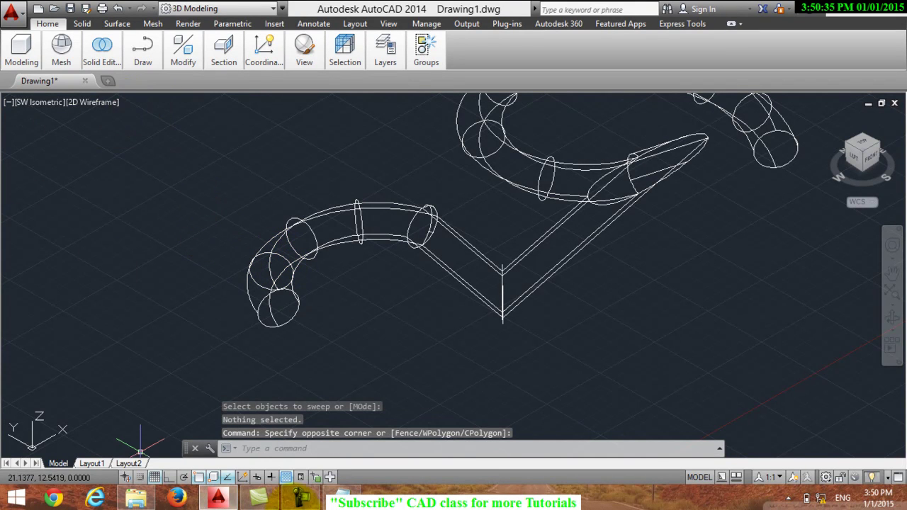
# Replace all the note text with 'select realastic'.
pyautogui.click(343, 502)
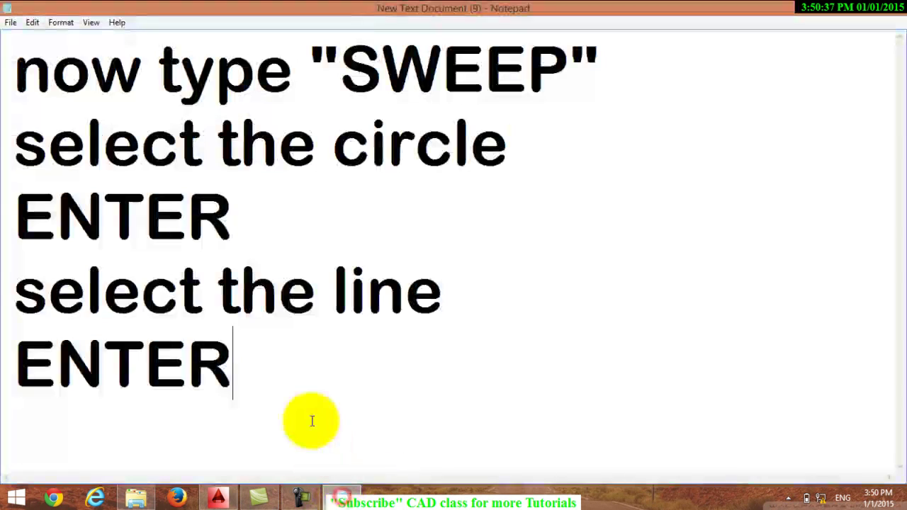
pyautogui.hotkey('ctrl', 'a')
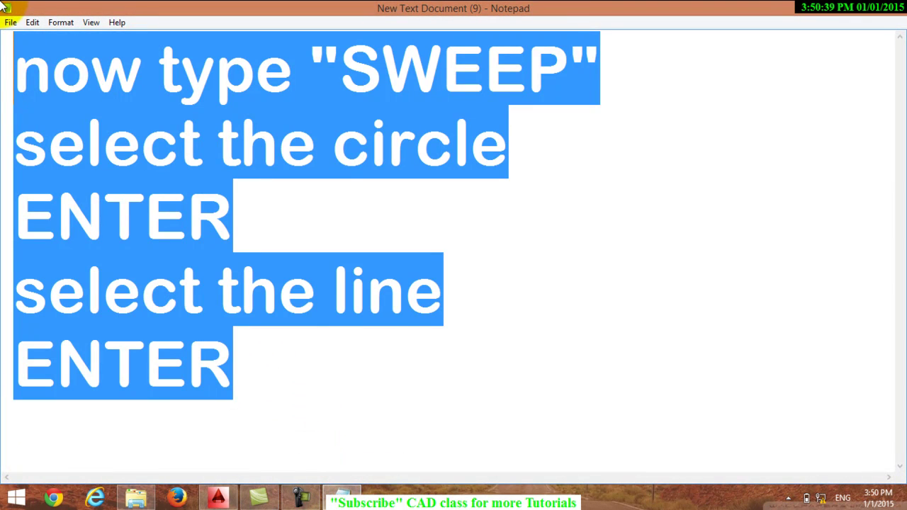
pyautogui.write('select ')
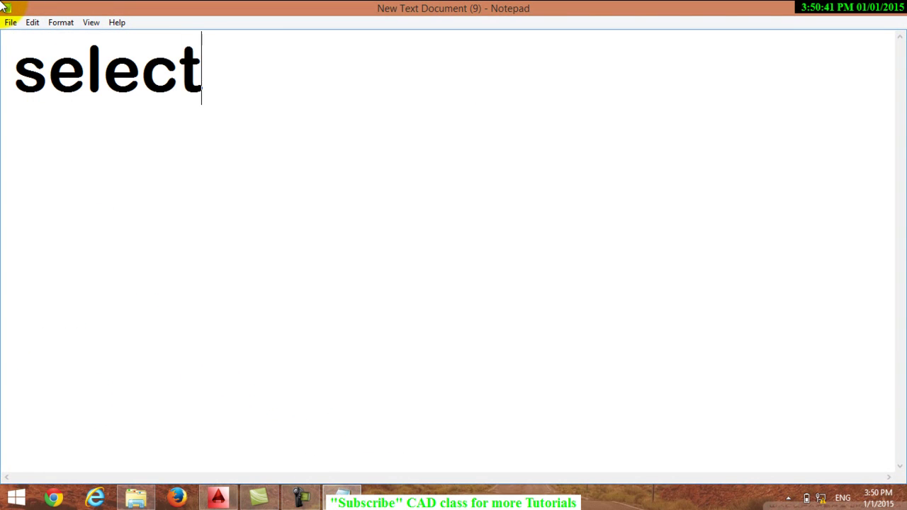
pyautogui.write('reala')
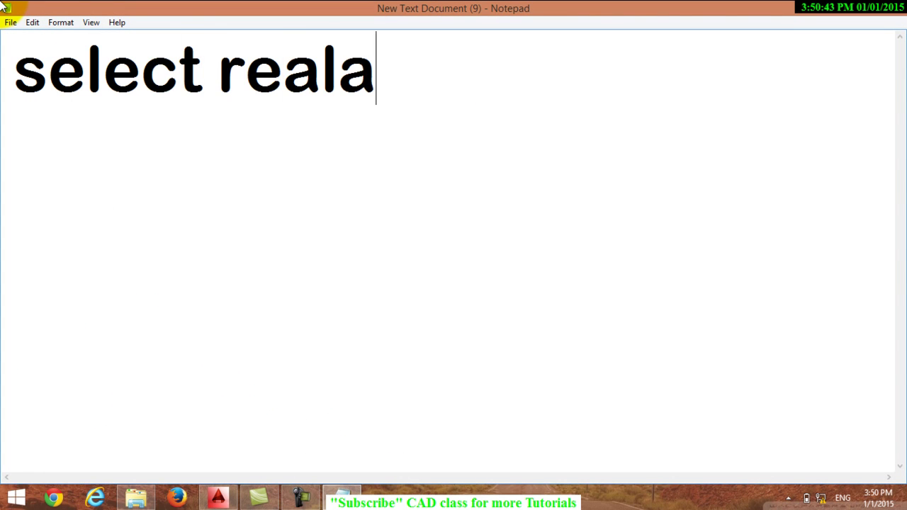
pyautogui.write('stic')
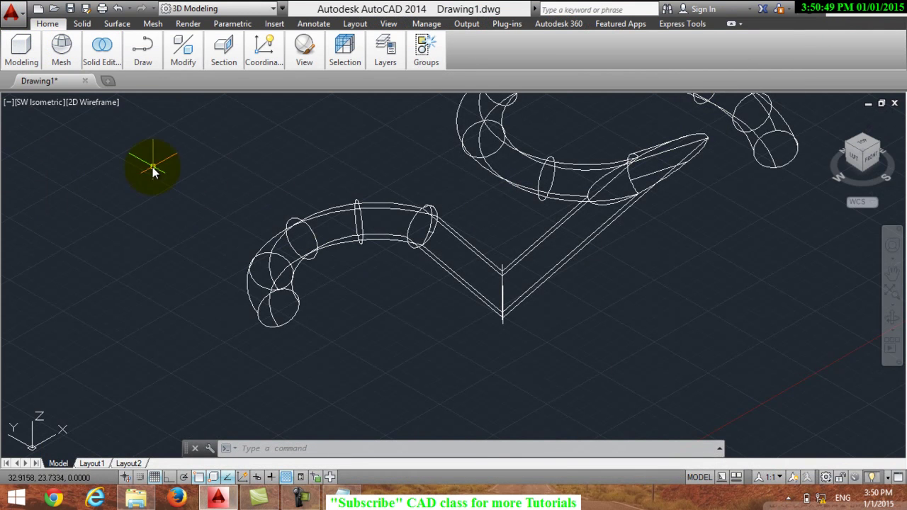
# Switch the viewport visual style to Realistic.
pyautogui.click(38, 102)
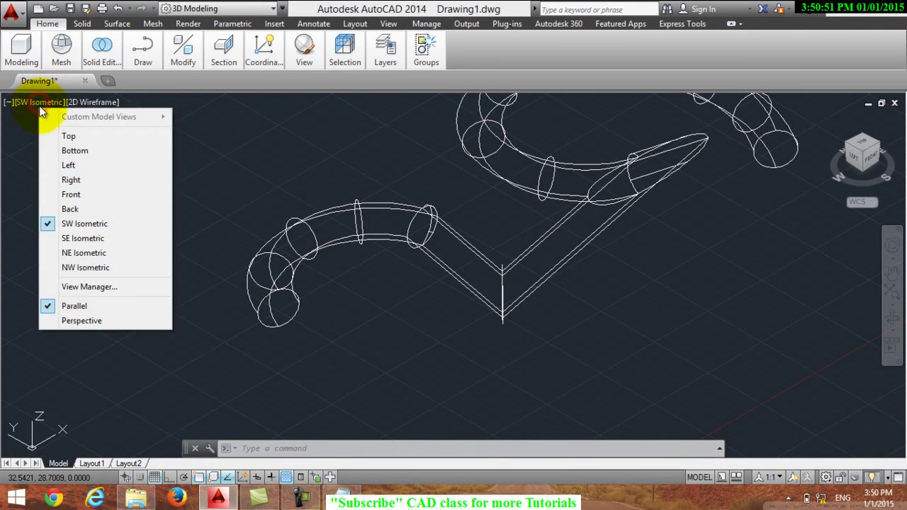
pyautogui.click(88, 102)
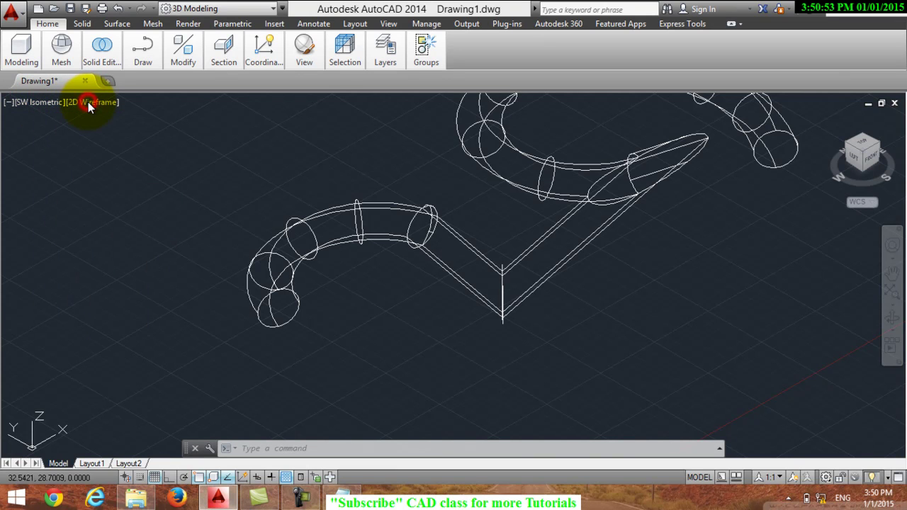
pyautogui.click(88, 102)
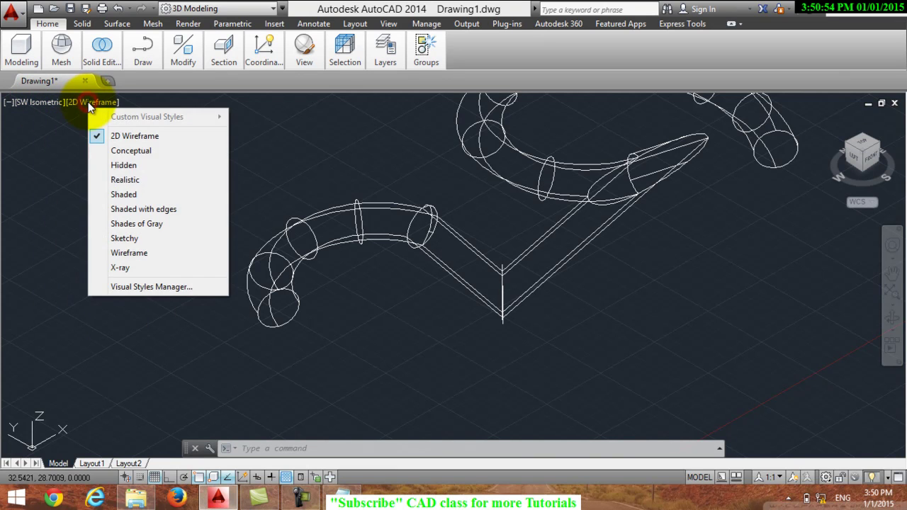
pyautogui.click(139, 180)
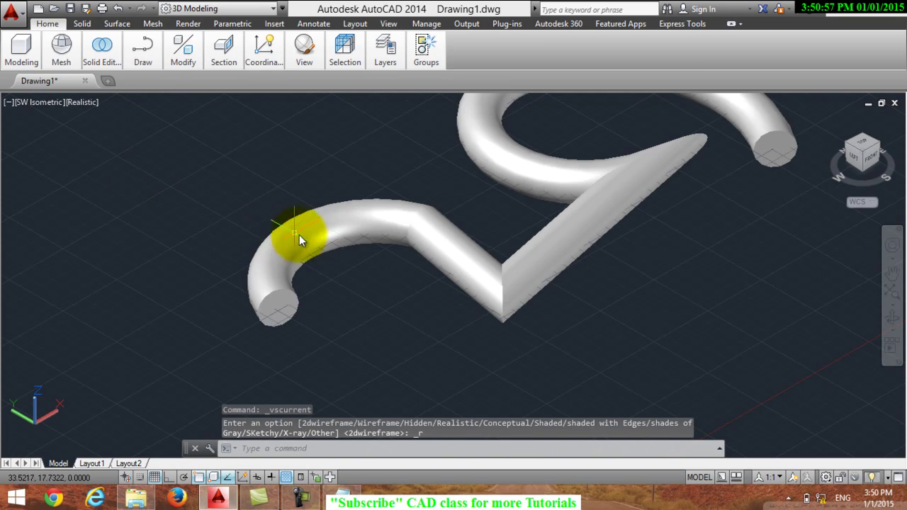
# Zoom and pan so the swept tube model sits centered in the view.
pyautogui.scroll(-2, 597, 164)
pyautogui.scroll(1, 597, 164)
pyautogui.scroll(-2, 597, 165)
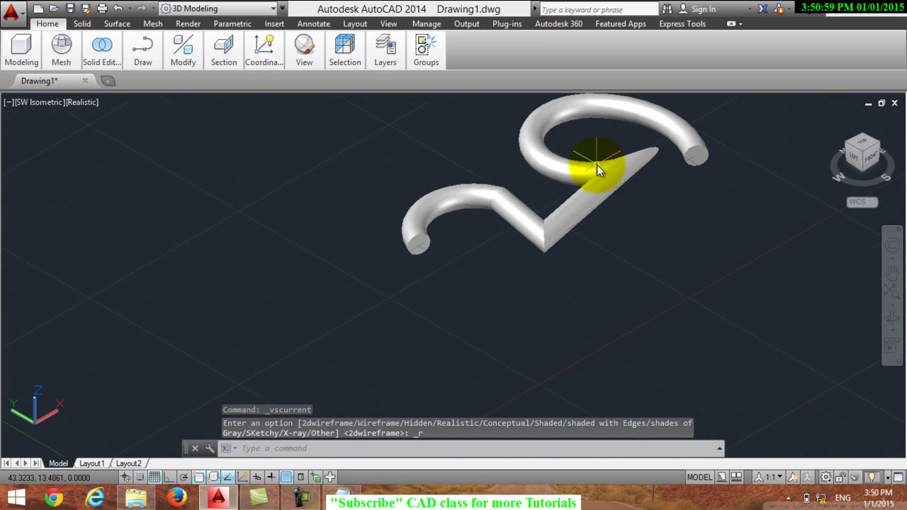
pyautogui.click(893, 272)
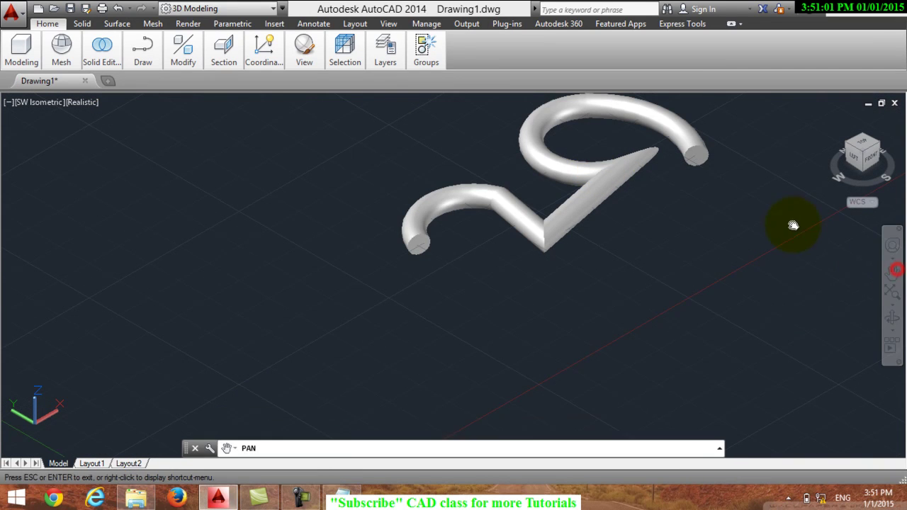
pyautogui.moveTo(790, 223); pyautogui.dragTo(680, 282)
pyautogui.scroll(2, 688, 276)
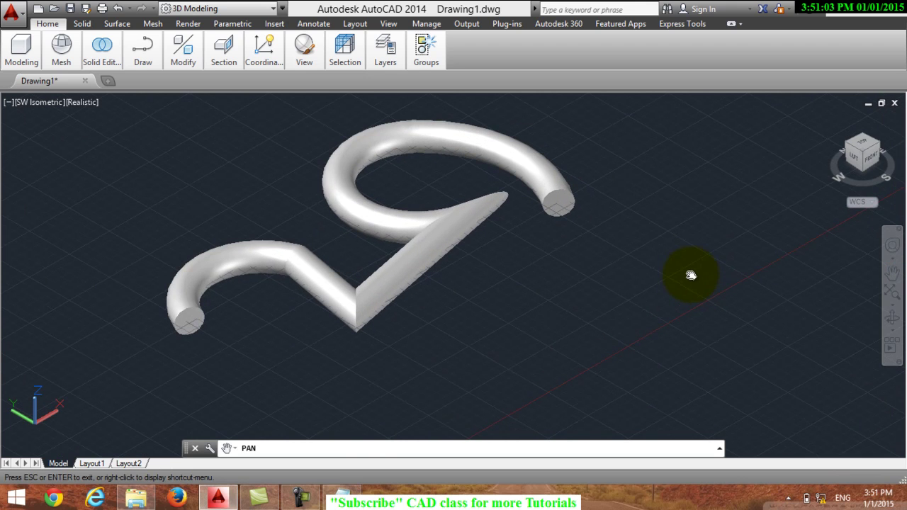
pyautogui.click(342, 498)
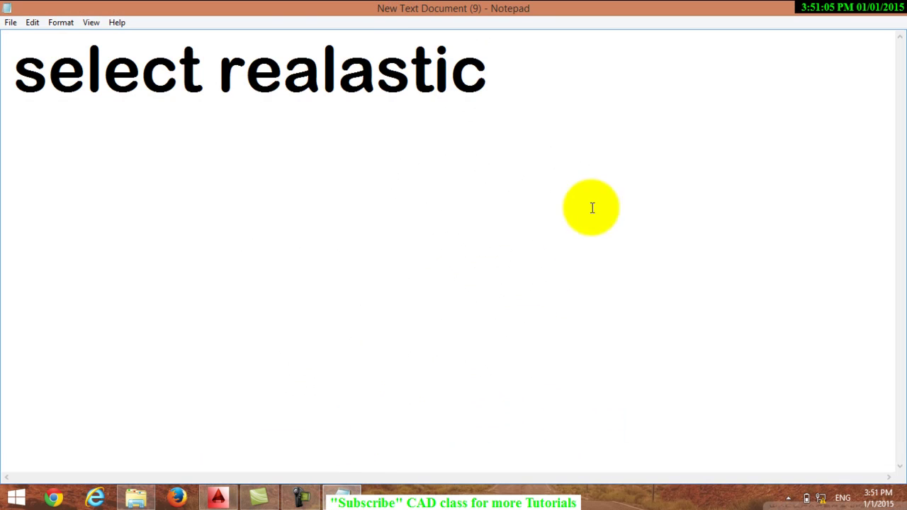
# Overwrite the 'select realastic' line with 'THANKS FOR WATCHING'.
pyautogui.moveTo(442, 80); pyautogui.dragTo(3, 85)
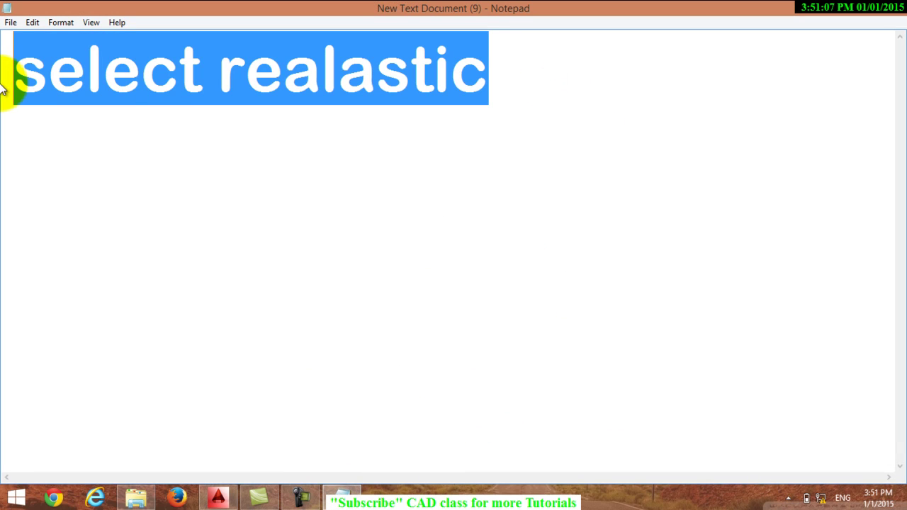
pyautogui.write('THANK')
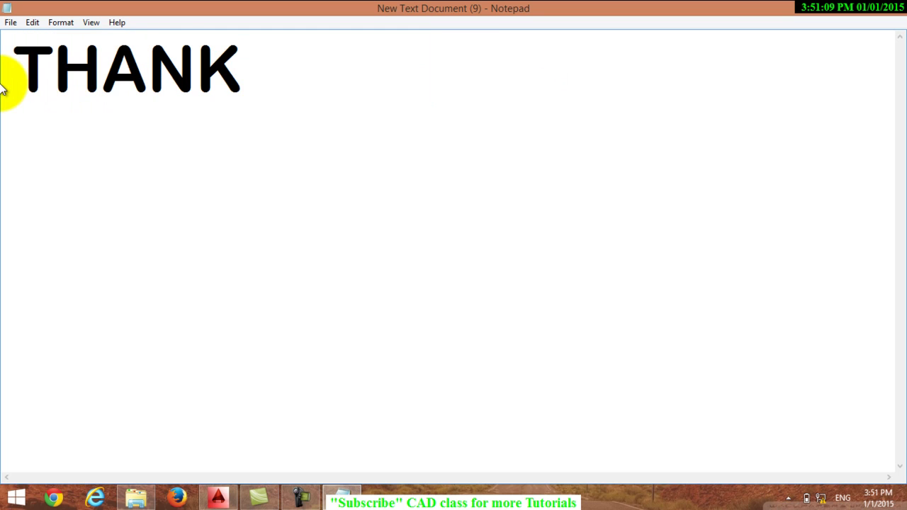
pyautogui.write('S FOR')
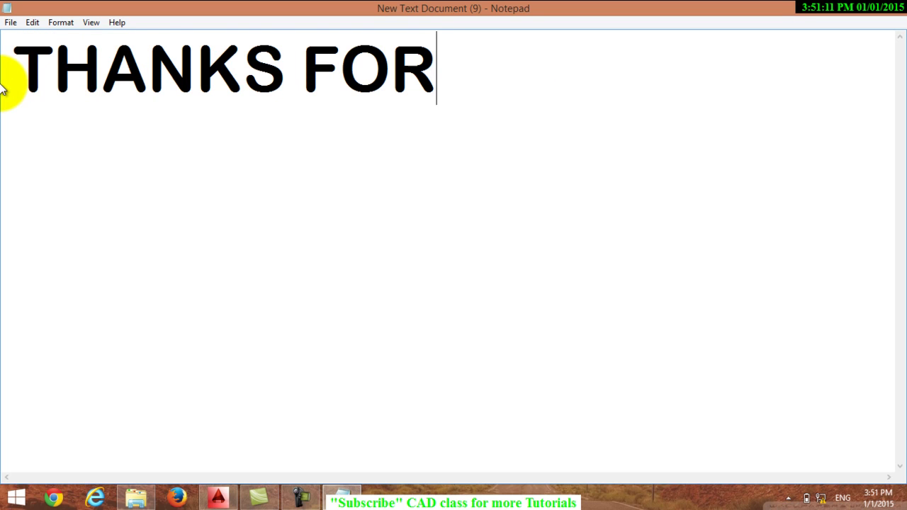
pyautogui.write(' WATCHI')
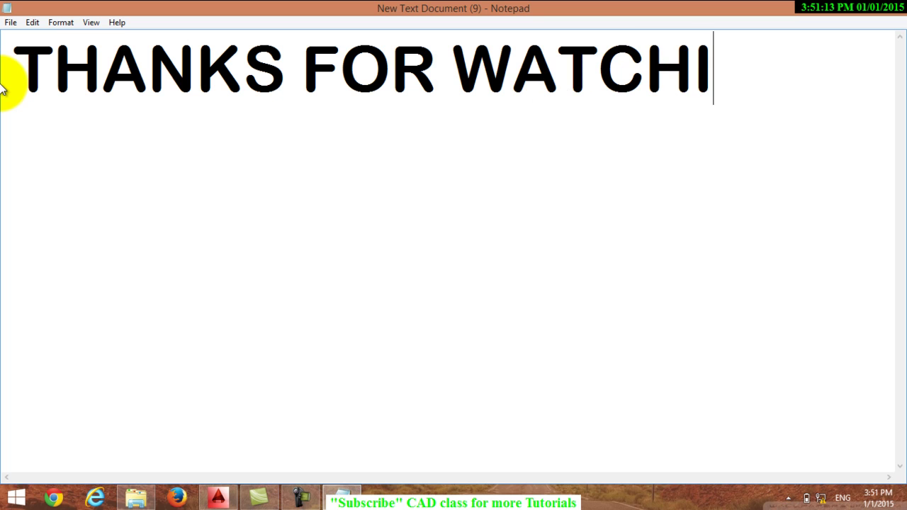
pyautogui.write('NG')
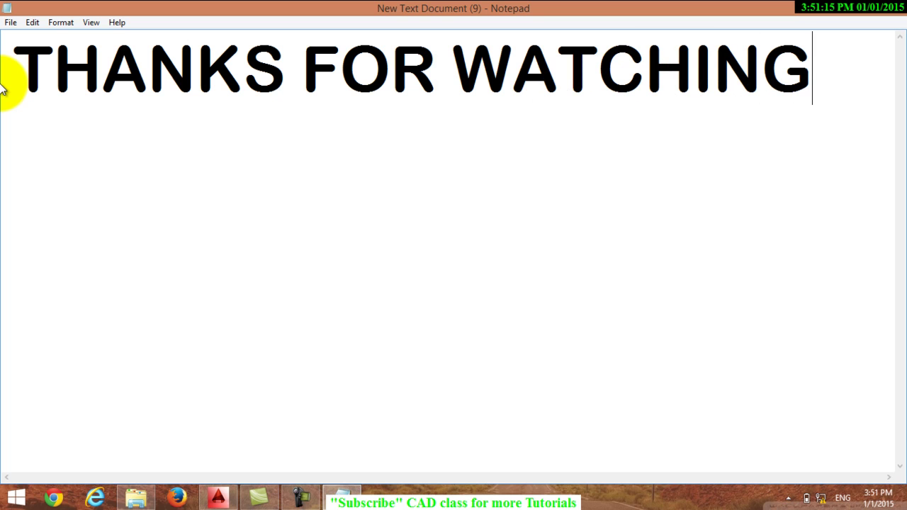